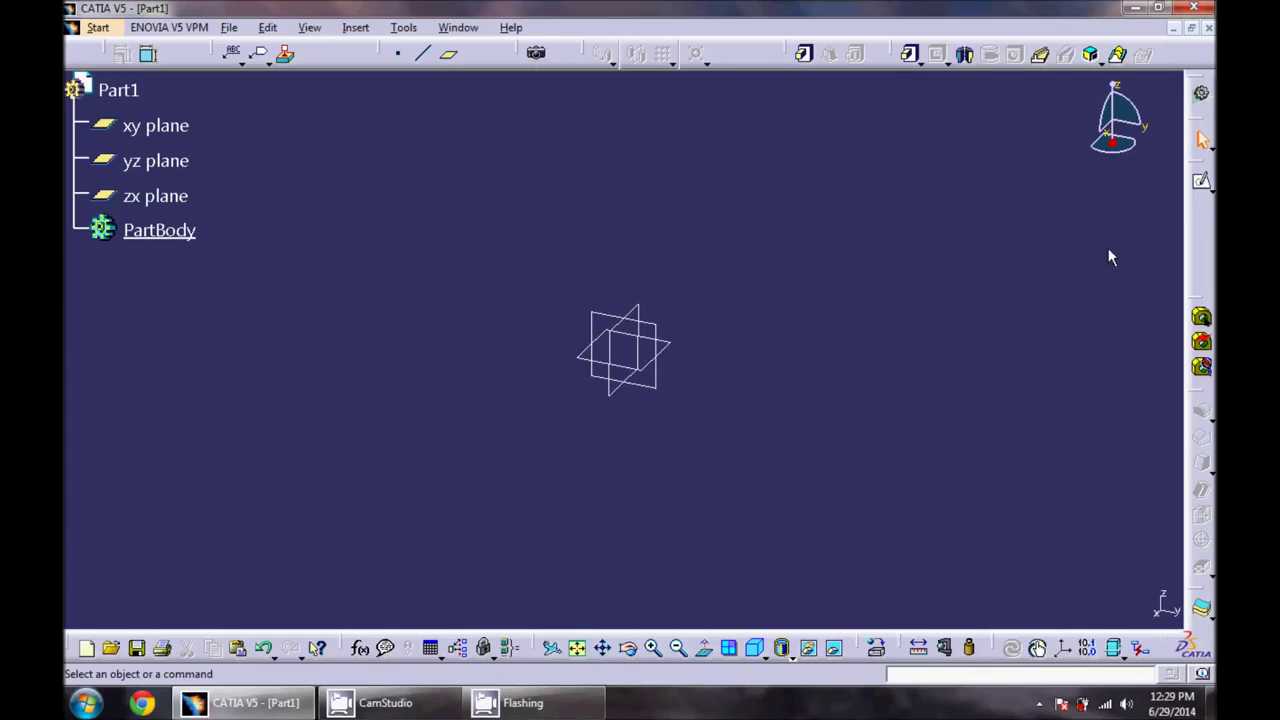
# - Draw a regular hexagon in Sketch.1 centred on the origin, sized by one corner point, then exit the sketch
pyautogui.click(1203, 186)
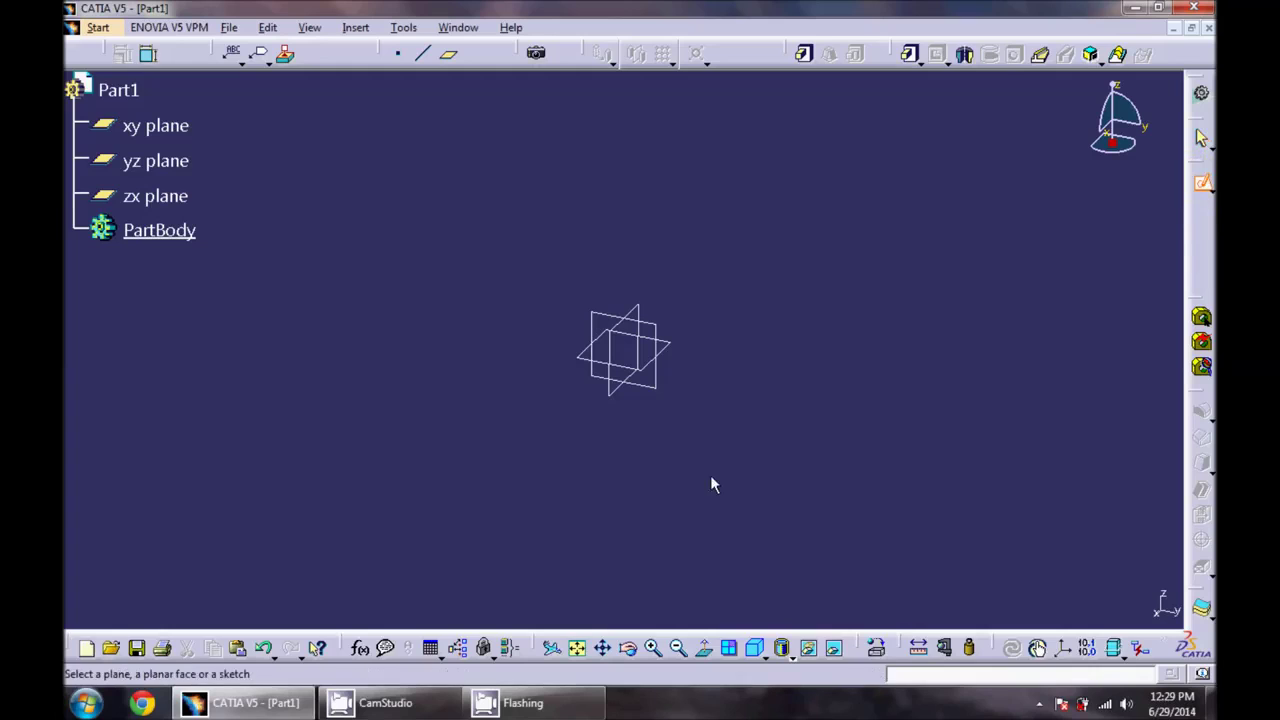
pyautogui.click(640, 329)
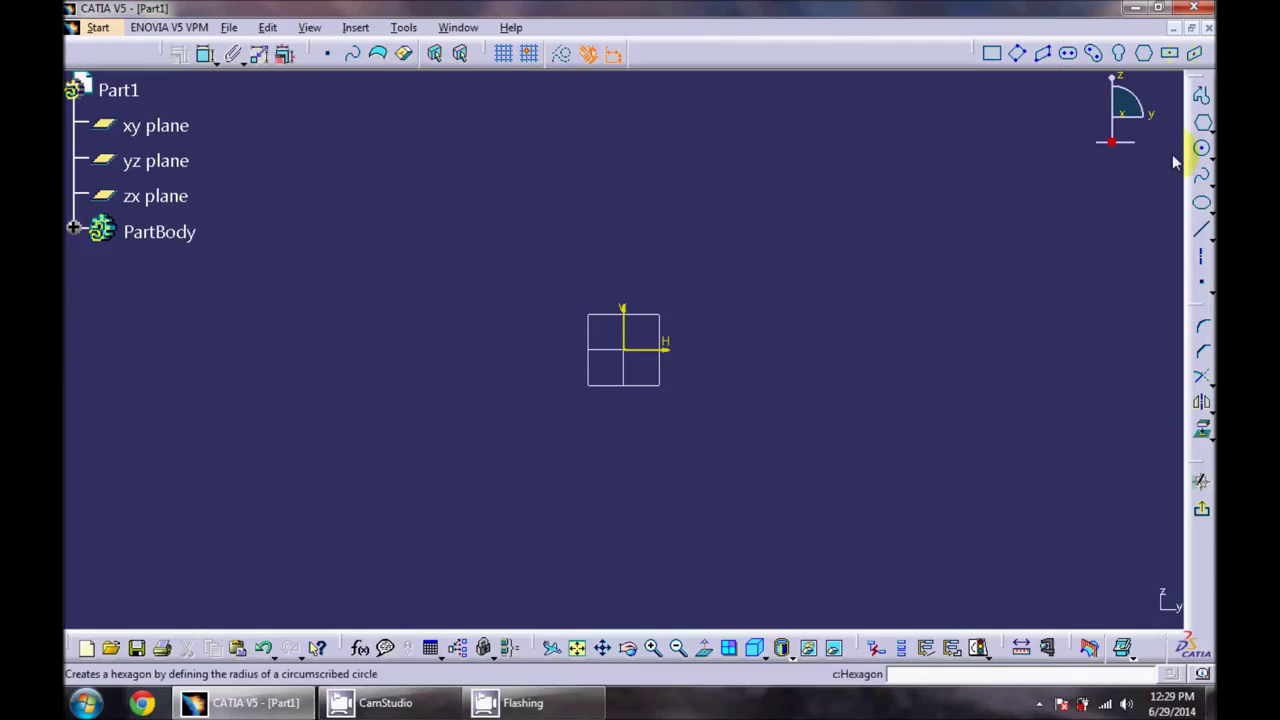
pyautogui.click(1201, 121)
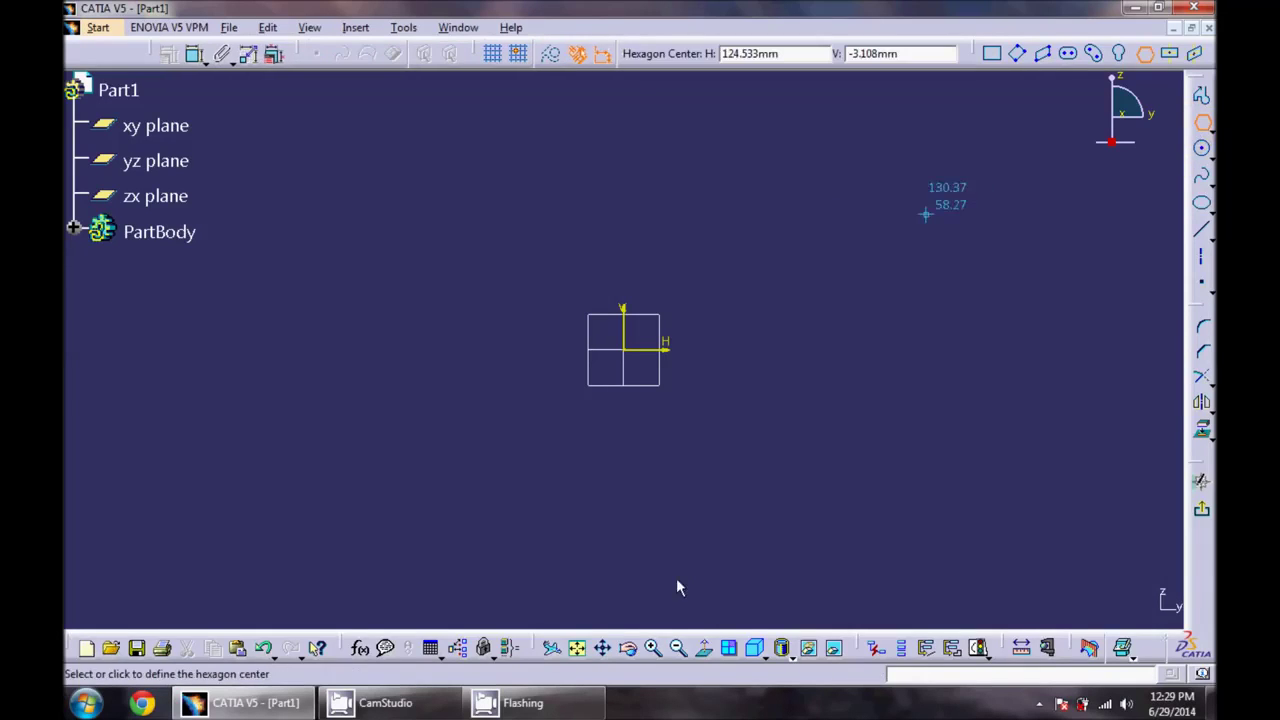
pyautogui.click(624, 352)
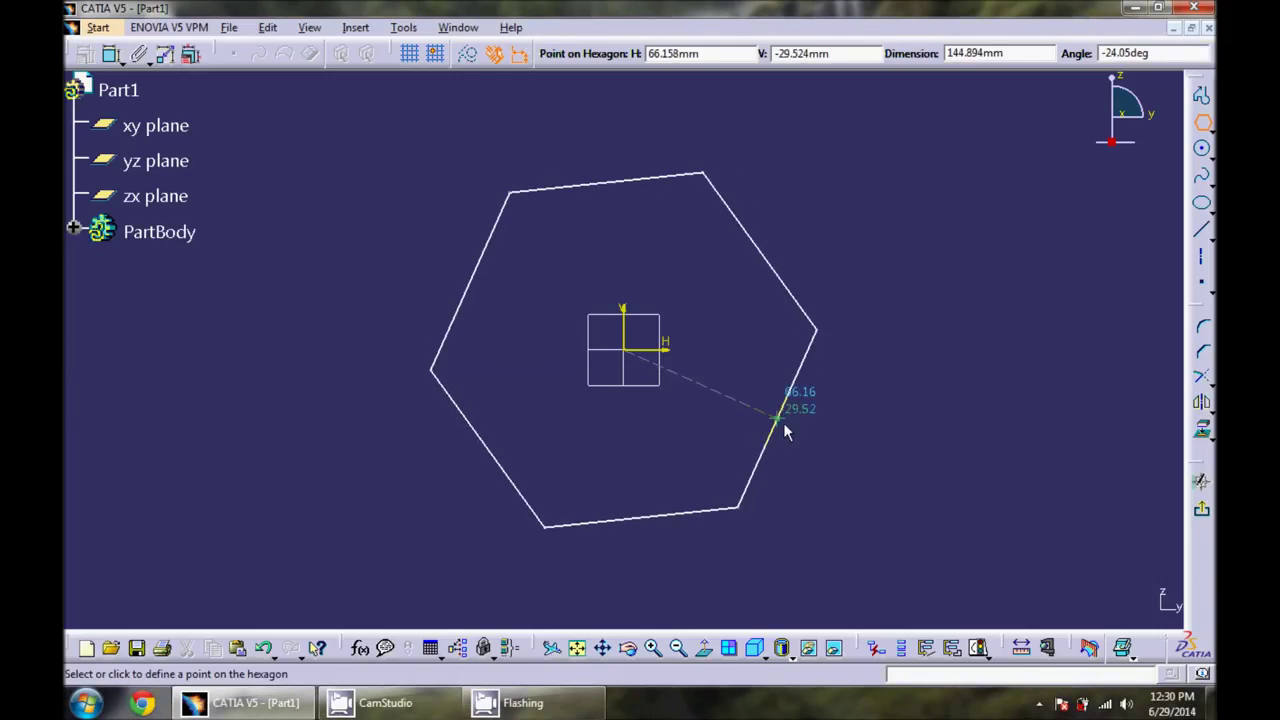
pyautogui.click(783, 430)
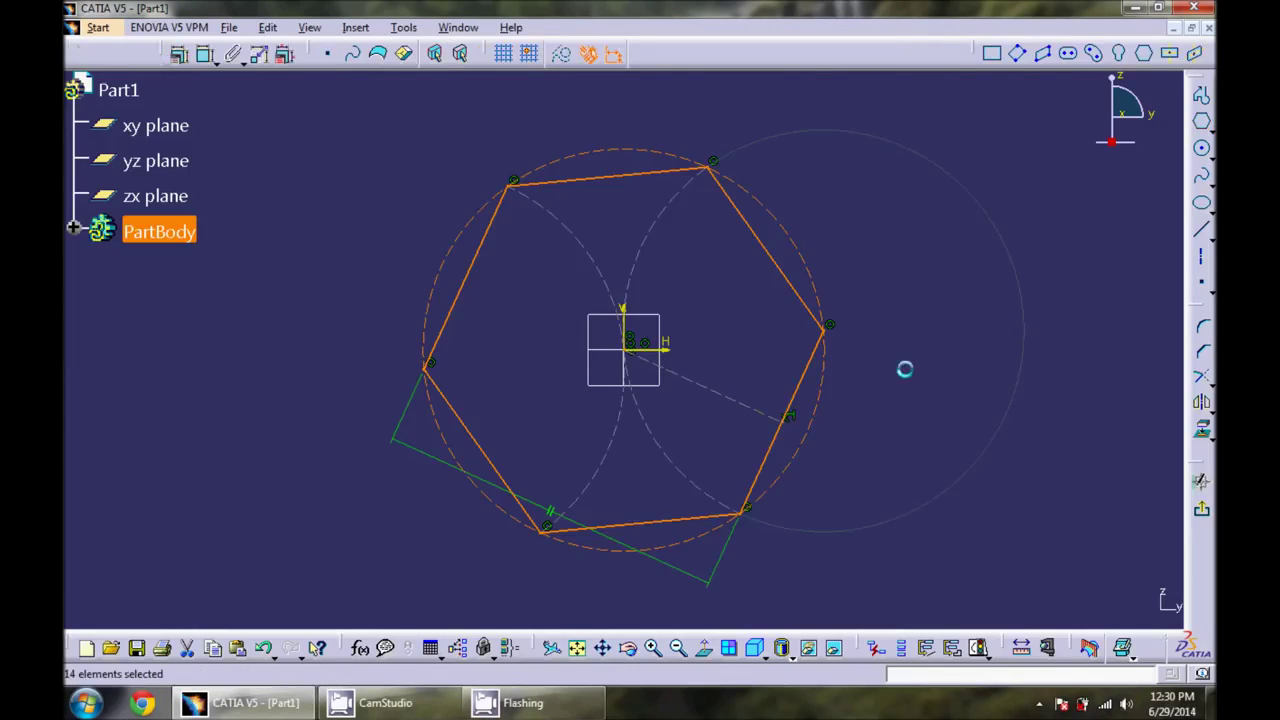
pyautogui.click(894, 278)
pyautogui.click(1201, 510)
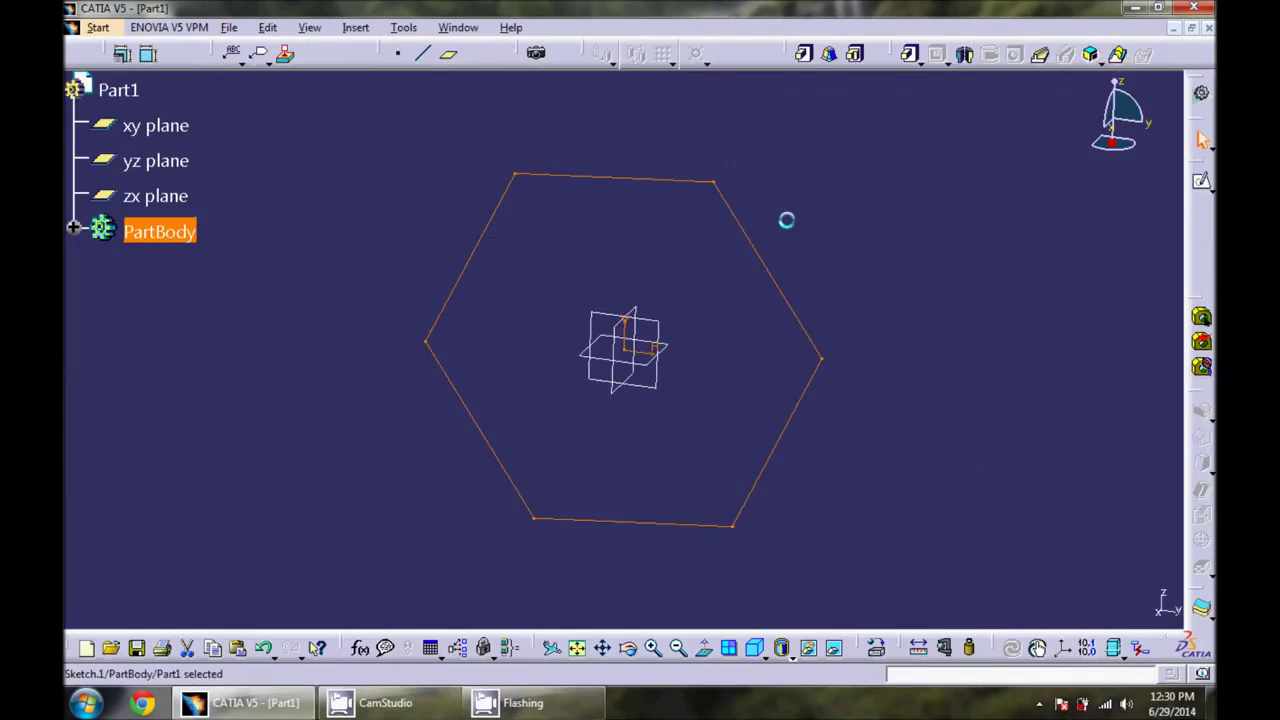
# - Pad Sketch.1 into a long hexagonal bar by dragging the LIM1 limit outward
pyautogui.moveTo(643, 220)
pyautogui.mouseDown(button='middle')
pyautogui.moveTo(645, 452)
pyautogui.moveTo(589, 220)
pyautogui.moveTo(843, 166)
pyautogui.mouseUp(button='middle')
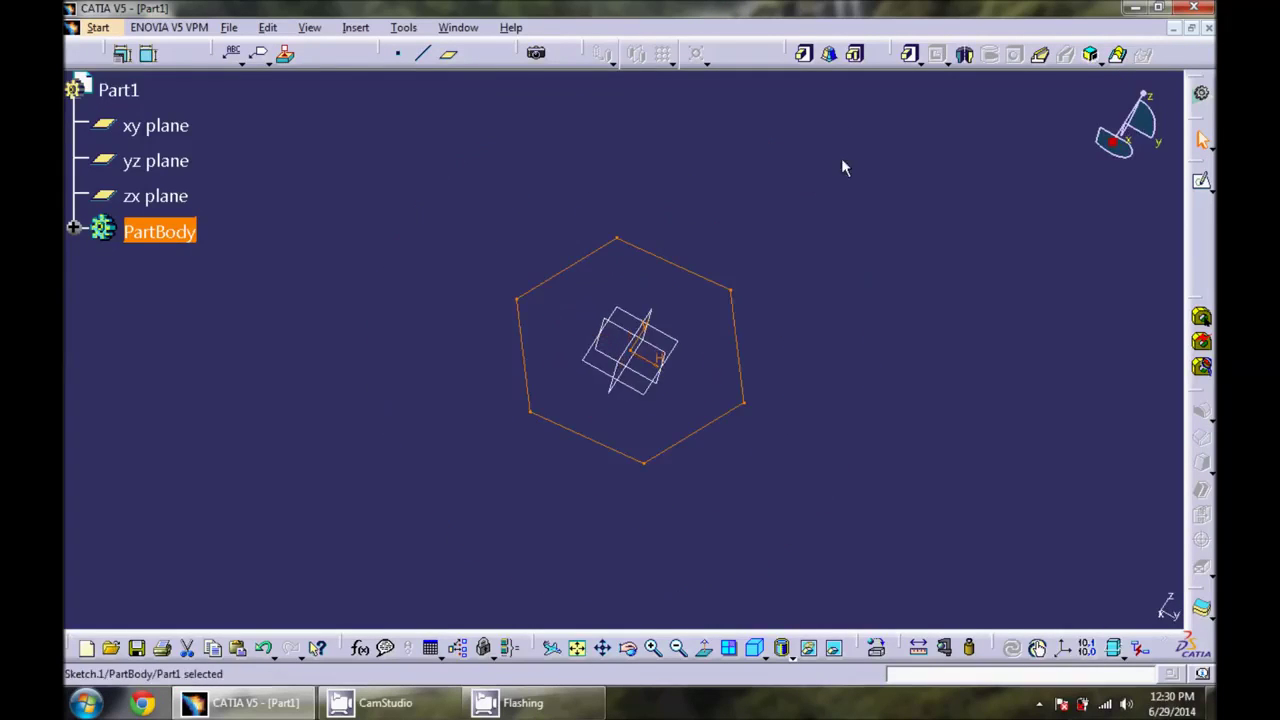
pyautogui.click(806, 56)
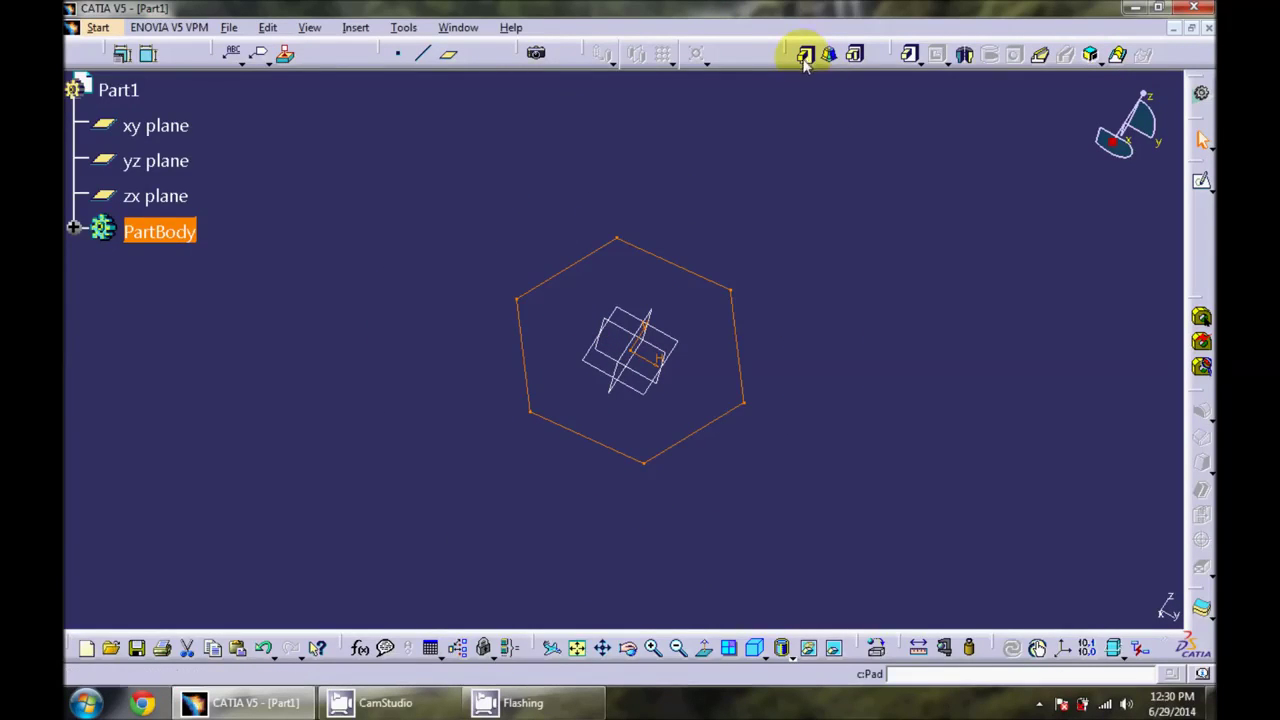
pyautogui.moveTo(596, 294)
pyautogui.mouseDown(button='middle')
pyautogui.moveTo(514, 243)
pyautogui.moveTo(594, 263)
pyautogui.mouseUp(button='middle')
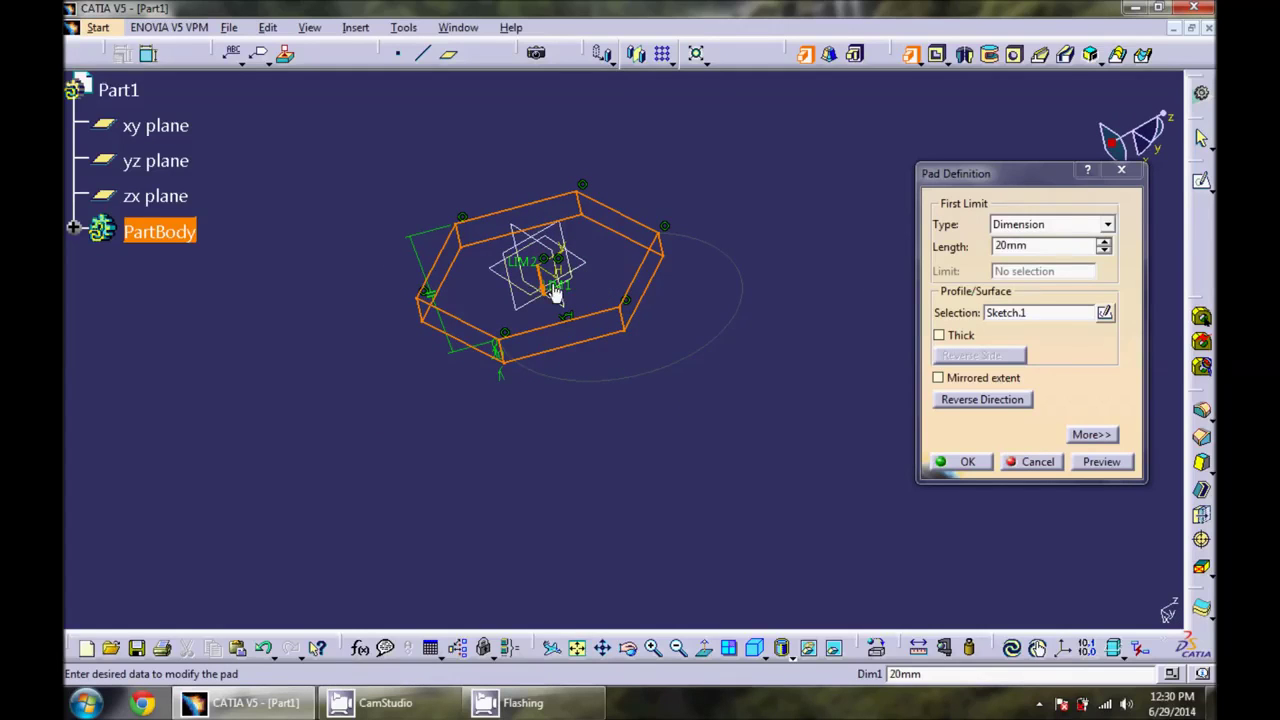
pyautogui.moveTo(537, 295); pyautogui.dragTo(794, 331, button='middle')
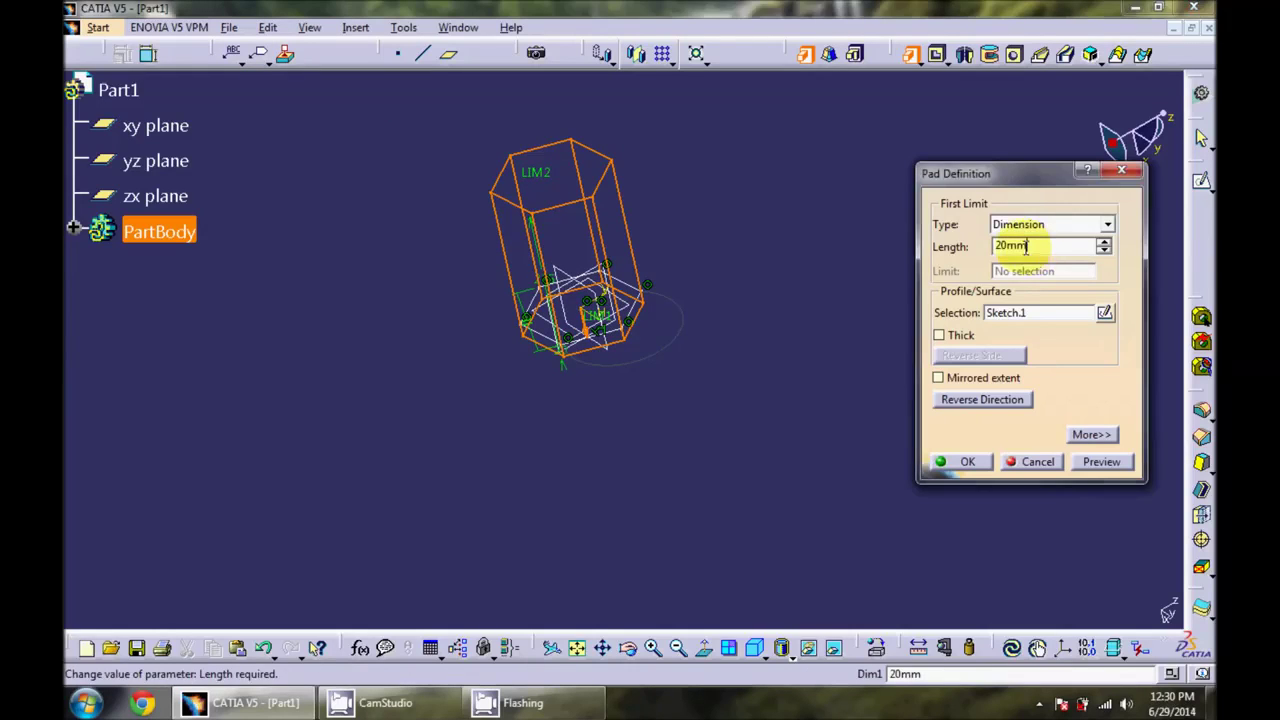
pyautogui.moveTo(626, 437)
pyautogui.mouseDown(button='middle')
pyautogui.moveTo(722, 203)
pyautogui.moveTo(663, 209)
pyautogui.moveTo(689, 320)
pyautogui.moveTo(503, 329)
pyautogui.moveTo(343, 391)
pyautogui.moveTo(486, 363)
pyautogui.moveTo(460, 378)
pyautogui.mouseUp(button='middle')
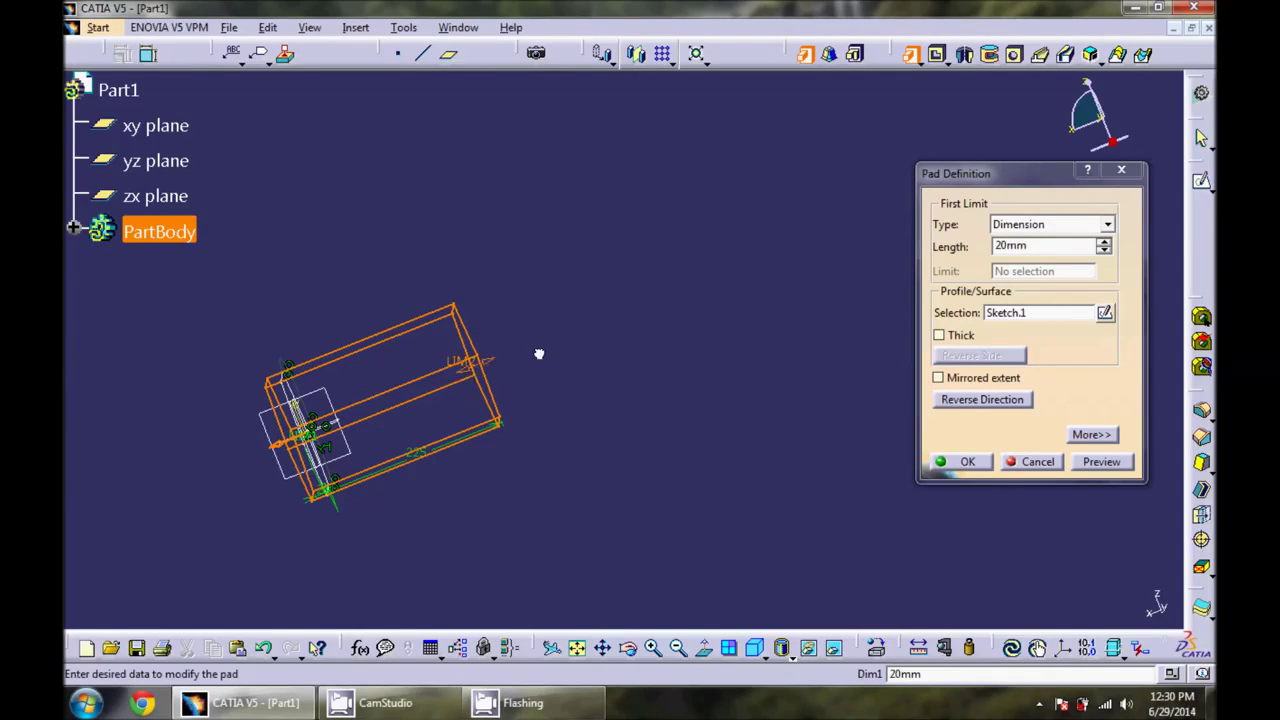
pyautogui.moveTo(540, 354); pyautogui.dragTo(1135, 168)
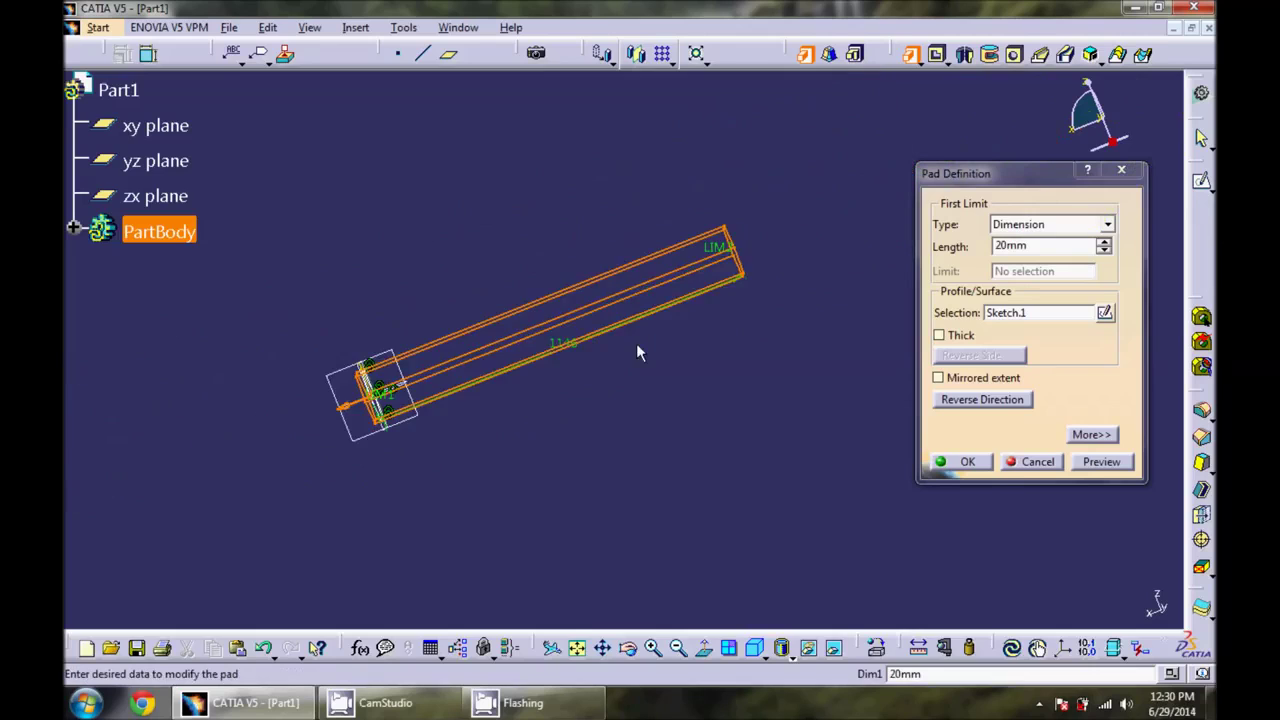
pyautogui.moveTo(726, 246); pyautogui.dragTo(1035, 115)
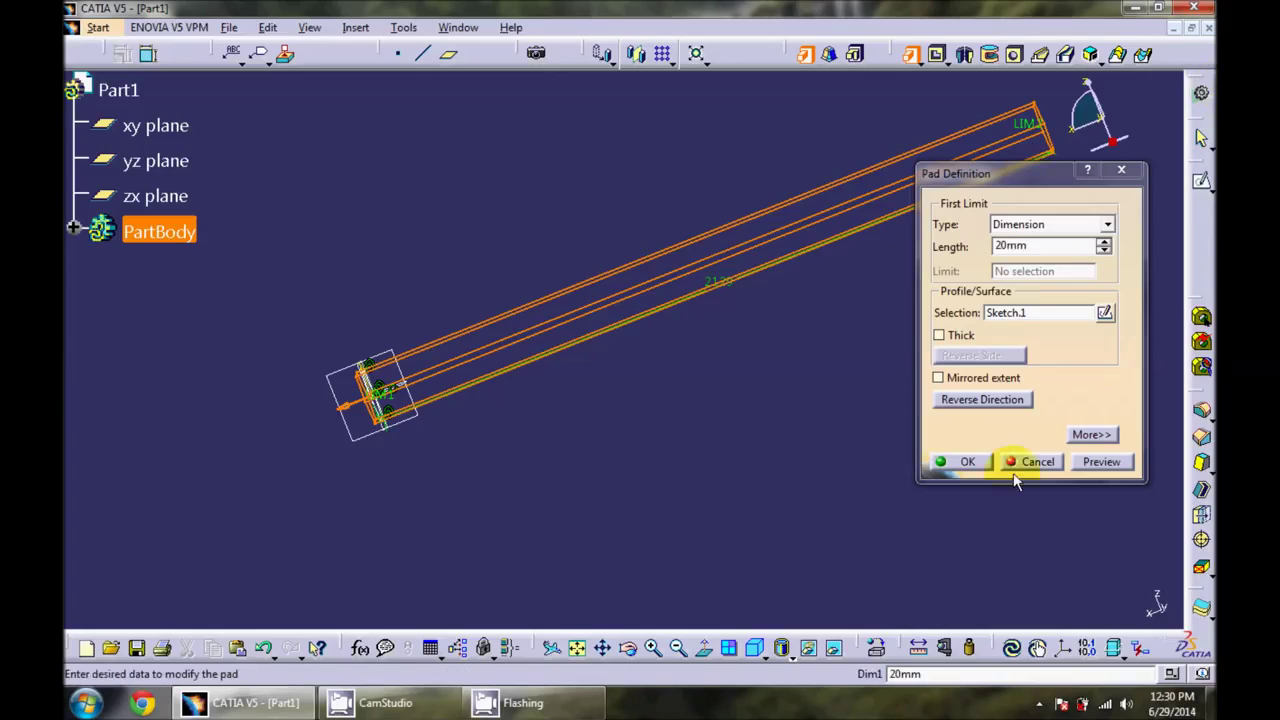
pyautogui.click(965, 461)
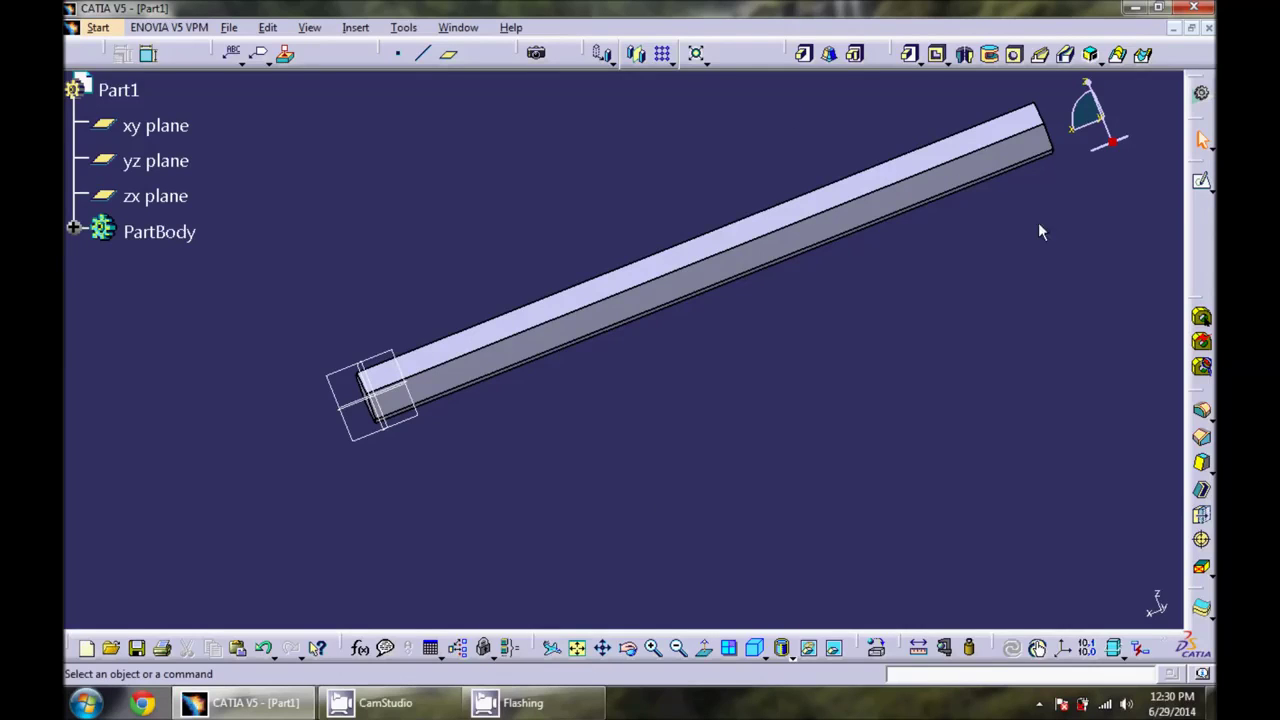
pyautogui.click(1201, 413)
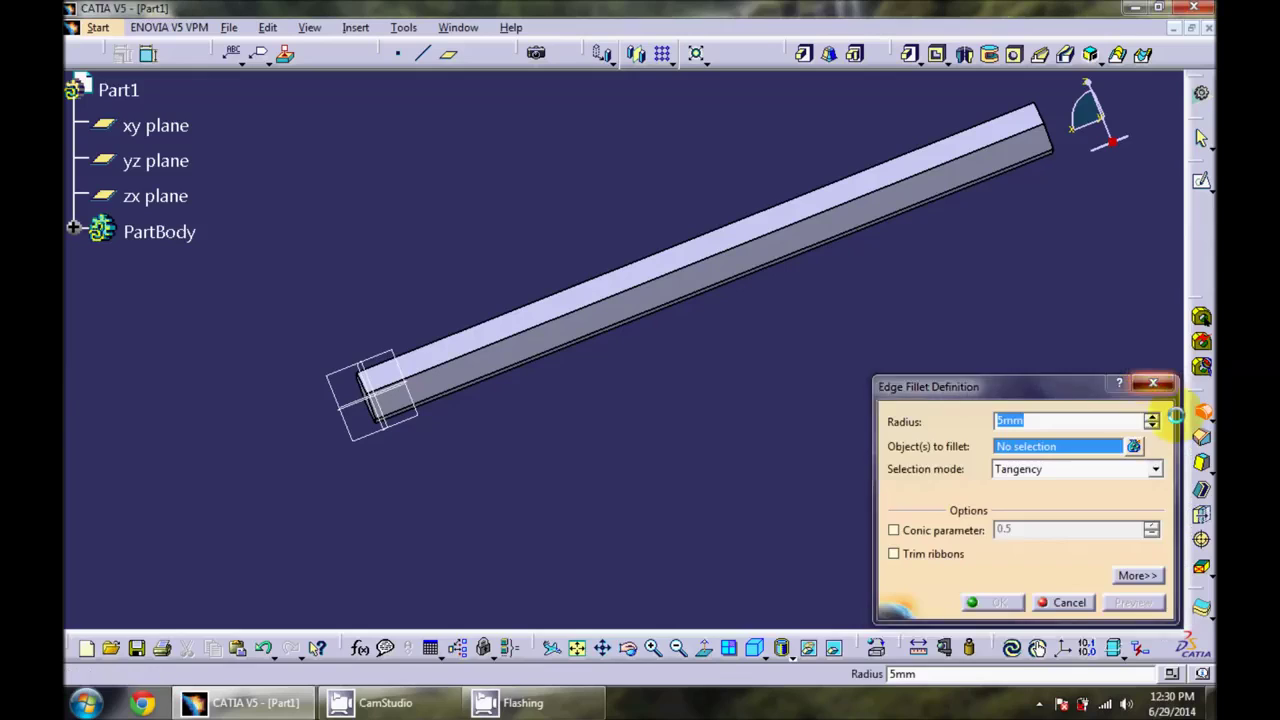
# - Start an edge fillet and select five of the bar's long edges
pyautogui.click(1203, 416)
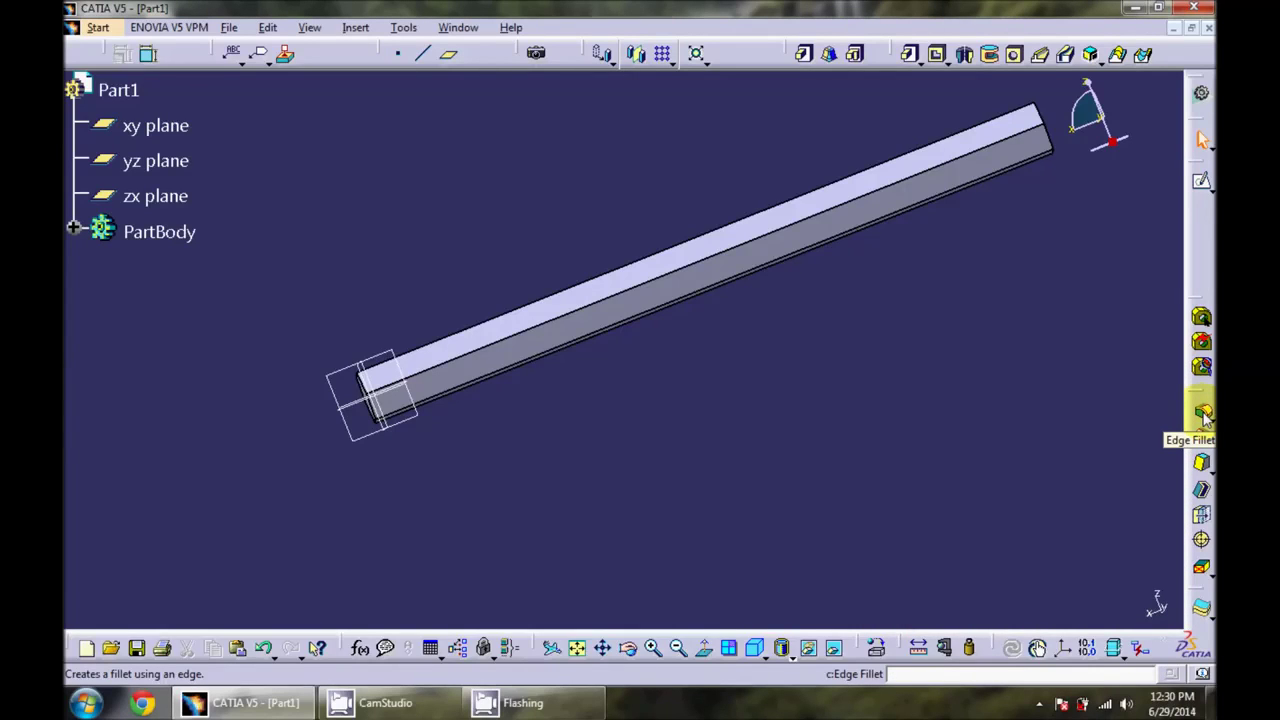
pyautogui.click(1205, 416)
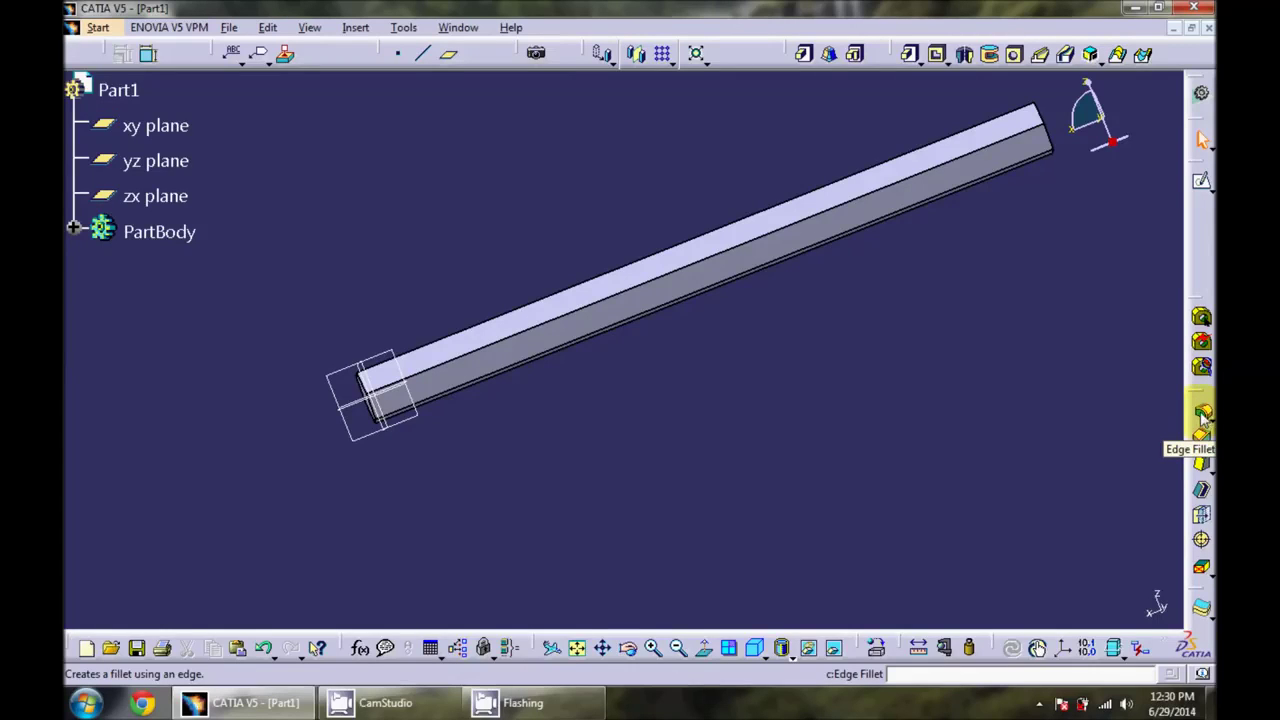
pyautogui.click(1203, 414)
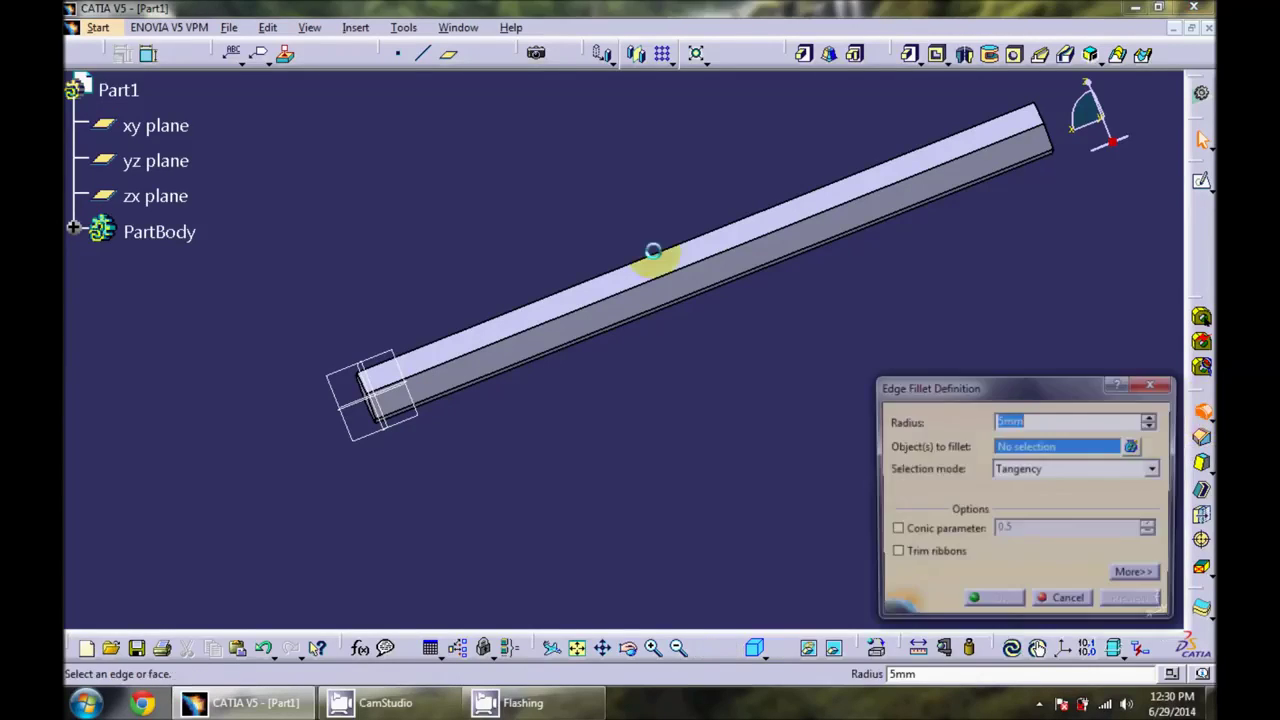
pyautogui.click(692, 275)
pyautogui.moveTo(908, 191); pyautogui.dragTo(666, 356, button='middle')
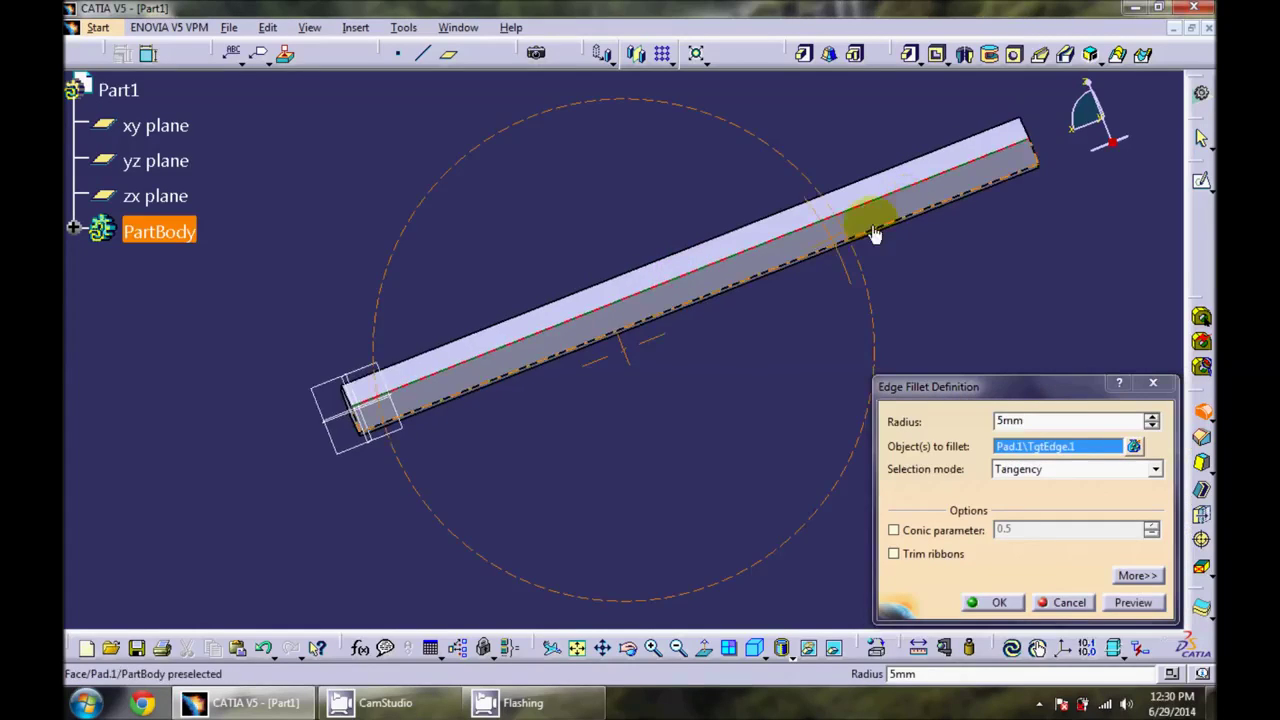
pyautogui.click(737, 320)
pyautogui.moveTo(877, 297); pyautogui.dragTo(539, 349, button='middle')
pyautogui.click(498, 362)
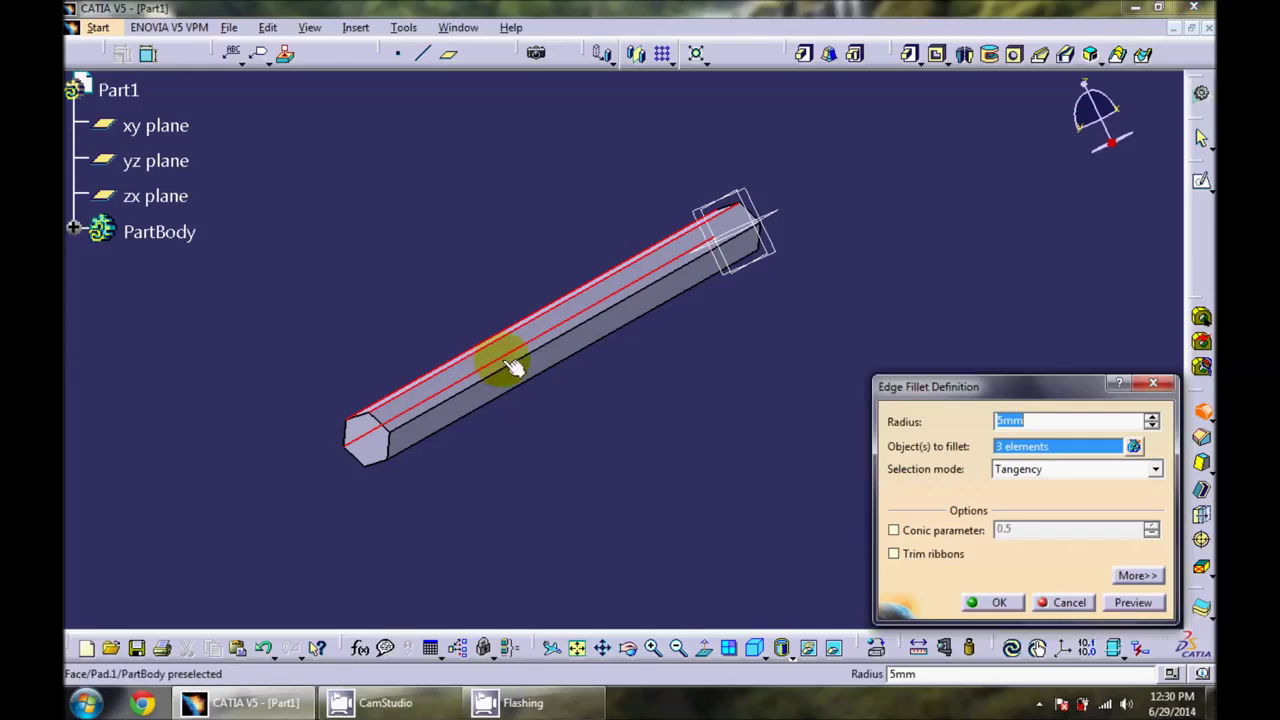
pyautogui.click(526, 370)
pyautogui.click(531, 371)
# - Add the sixth long edge and apply the fillet with radius 2
pyautogui.moveTo(657, 443); pyautogui.dragTo(710, 290, button='middle')
pyautogui.moveTo(677, 226); pyautogui.dragTo(417, 243, button='middle')
pyautogui.click(416, 239)
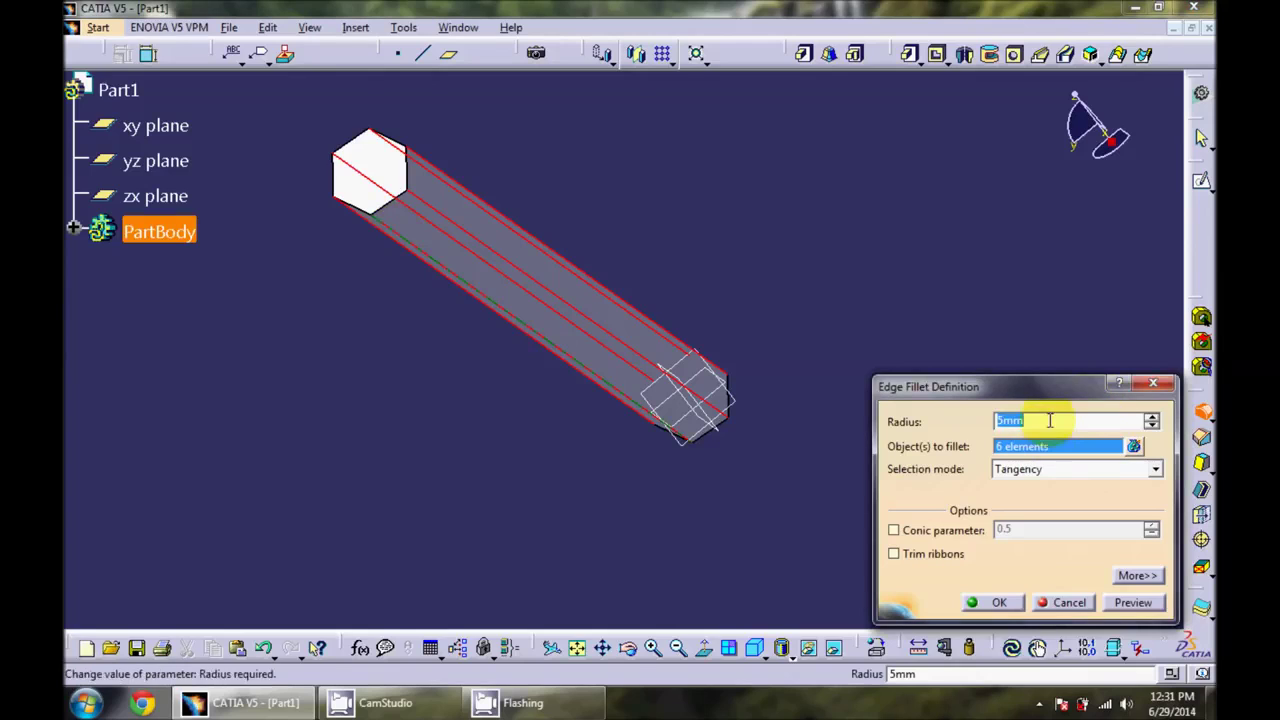
pyautogui.write('2')
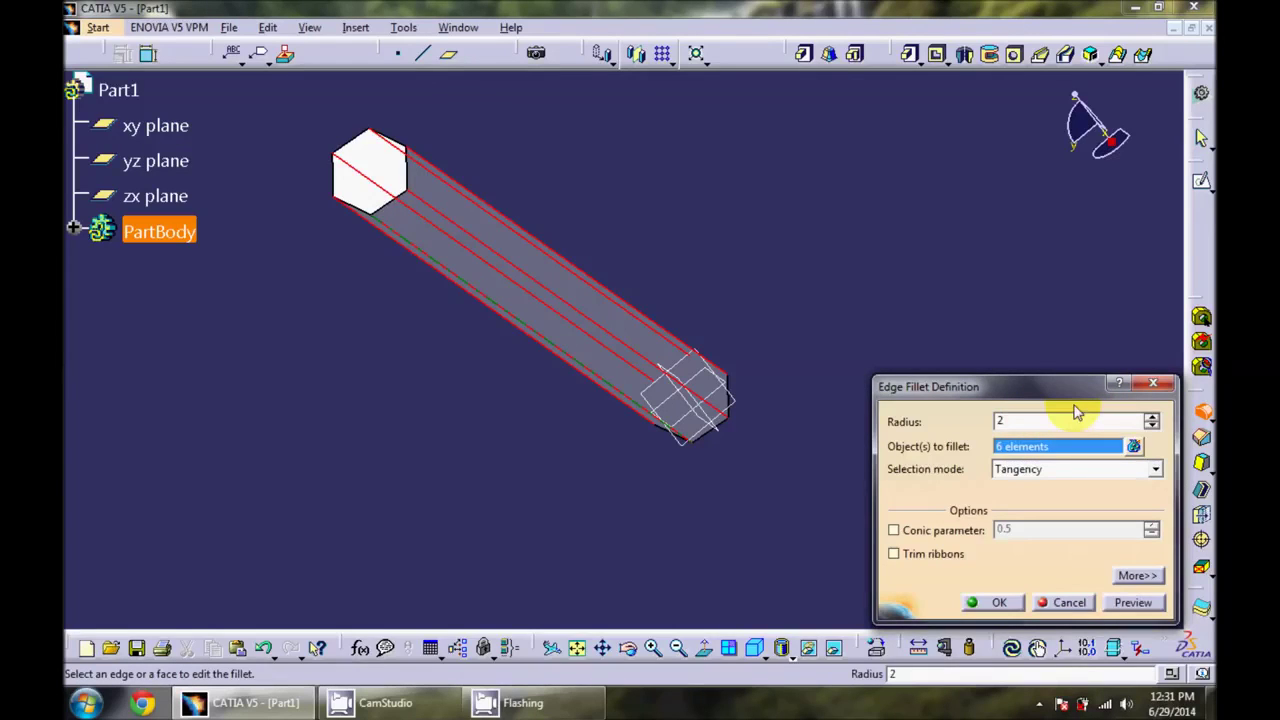
pyautogui.press('Return')
pyautogui.moveTo(694, 300)
pyautogui.mouseDown(button='middle')
pyautogui.moveTo(465, 258)
pyautogui.moveTo(851, 431)
pyautogui.moveTo(400, 437)
pyautogui.moveTo(692, 354)
pyautogui.moveTo(564, 366)
pyautogui.moveTo(585, 476)
pyautogui.moveTo(1074, 281)
pyautogui.mouseUp(button='middle')
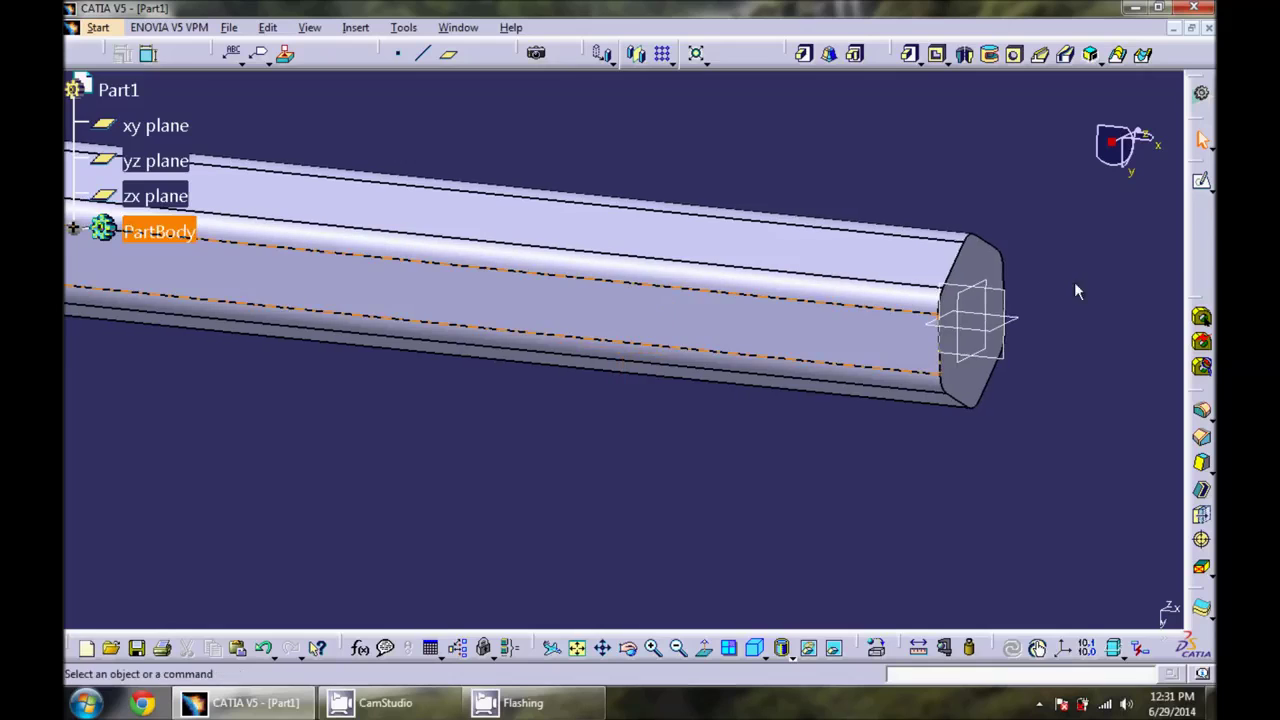
pyautogui.click(1201, 182)
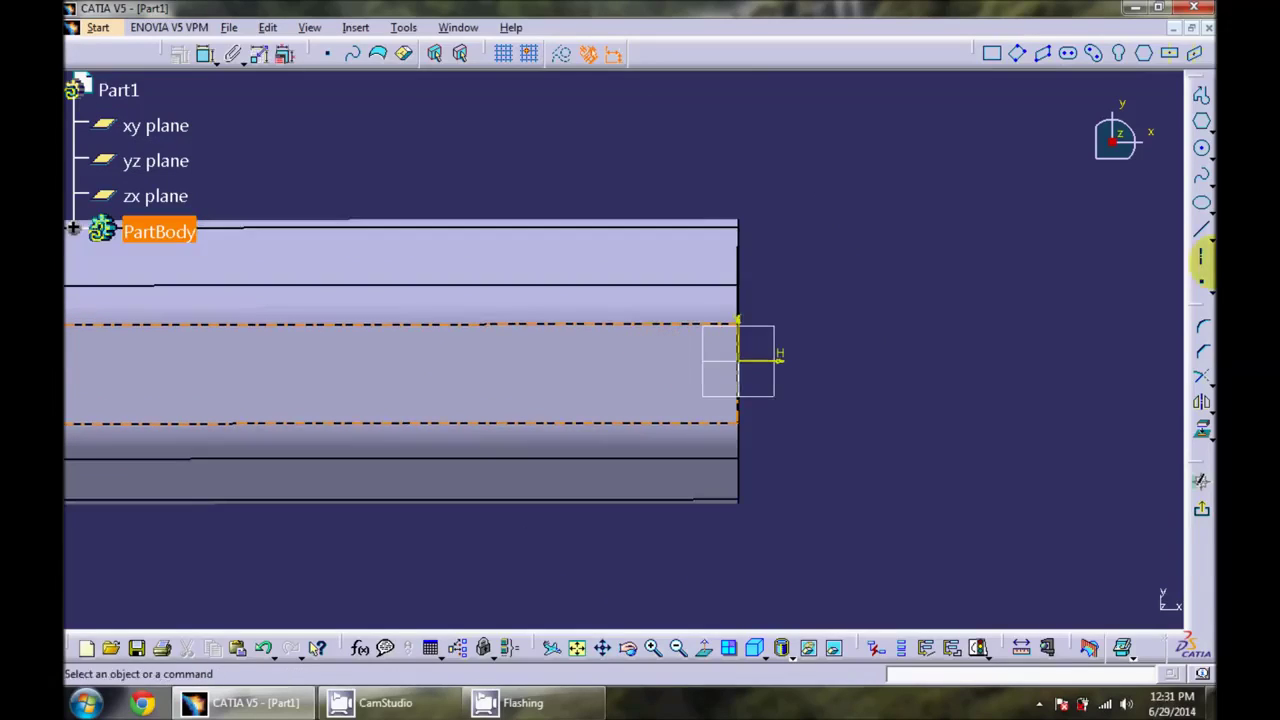
# - Draw a closed five-line profile from the origin beside the bar's end, then exit the sketch
pyautogui.click(1201, 96)
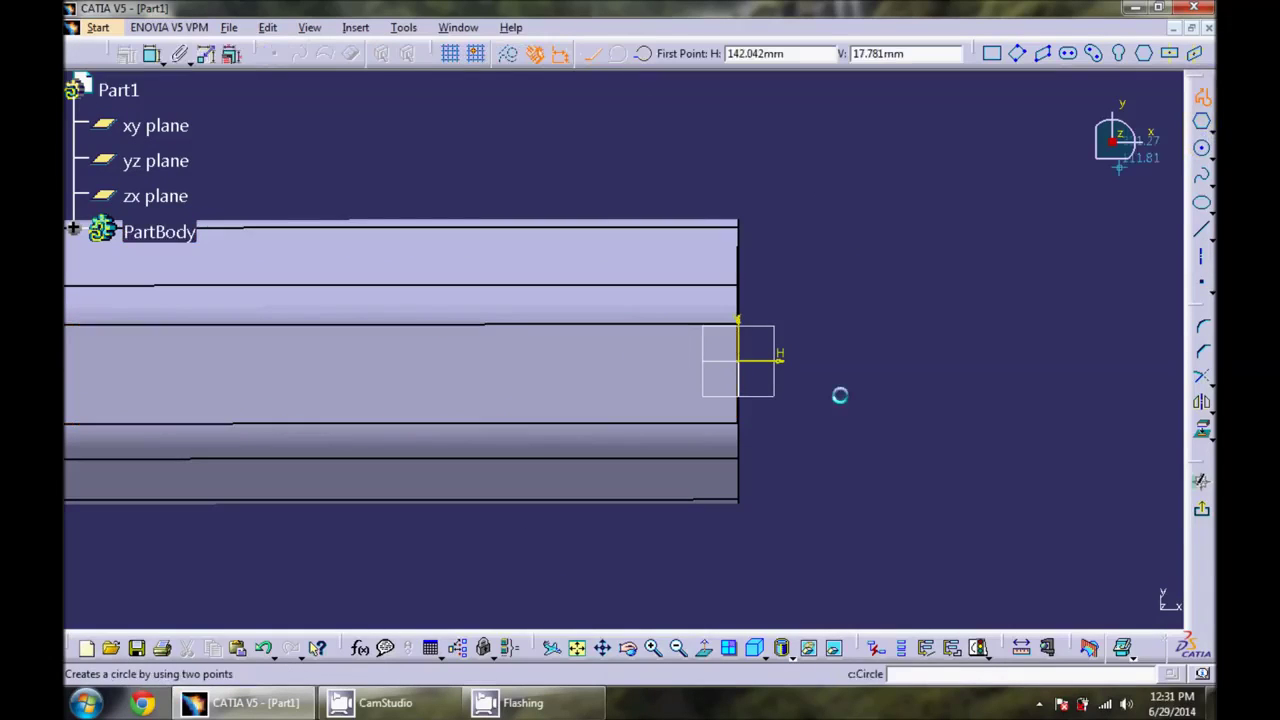
pyautogui.click(740, 360)
pyautogui.moveTo(600, 323)
pyautogui.mouseDown(button='middle')
pyautogui.moveTo(671, 349)
pyautogui.moveTo(678, 335)
pyautogui.mouseUp(button='middle')
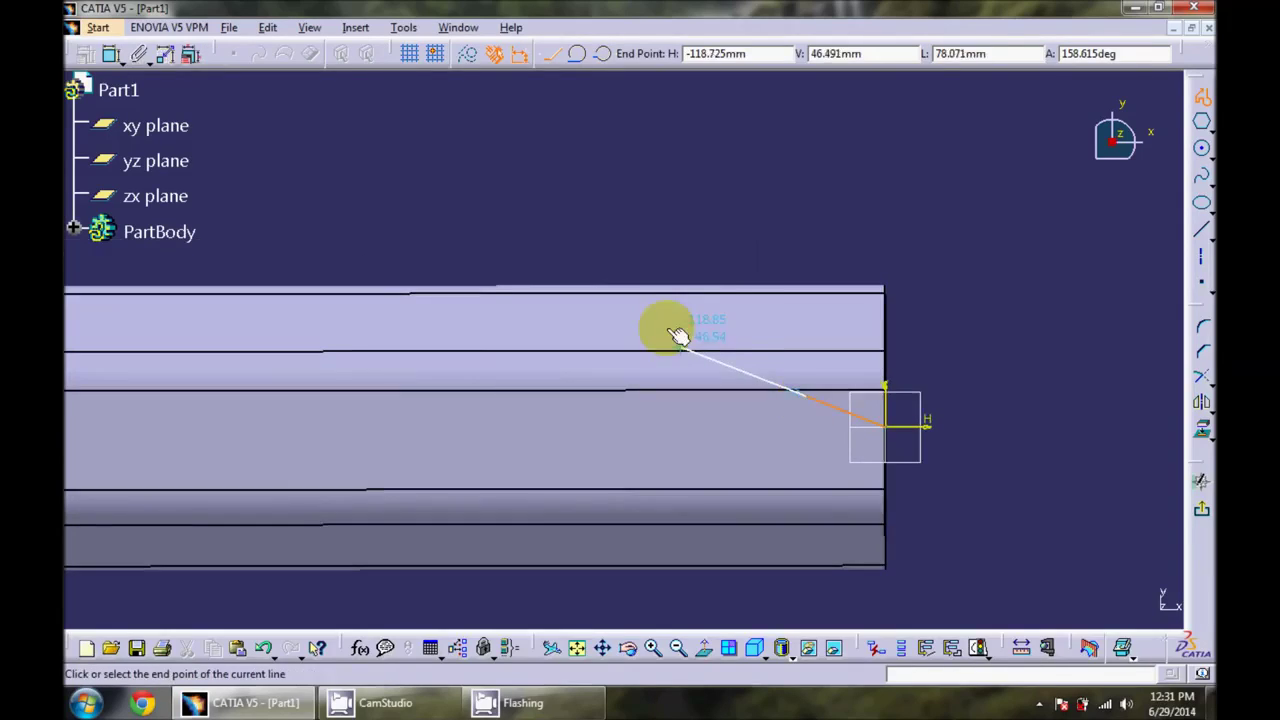
pyautogui.click(577, 277)
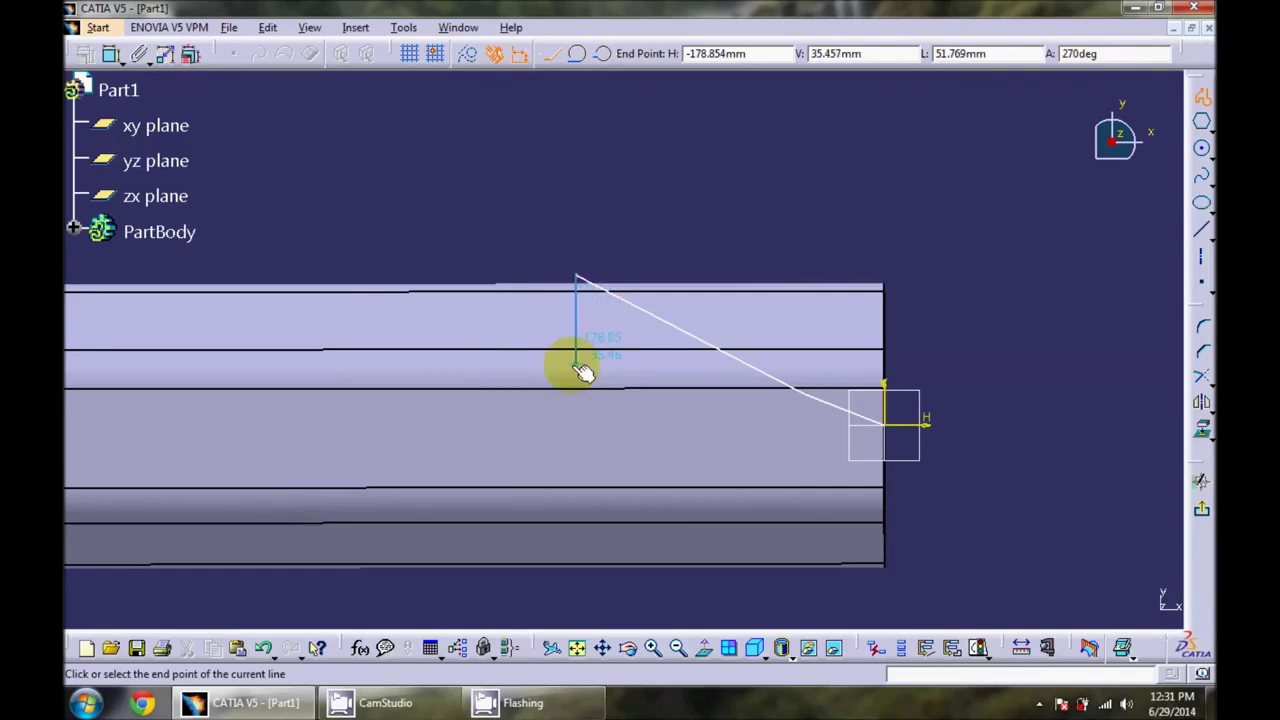
pyautogui.click(576, 141)
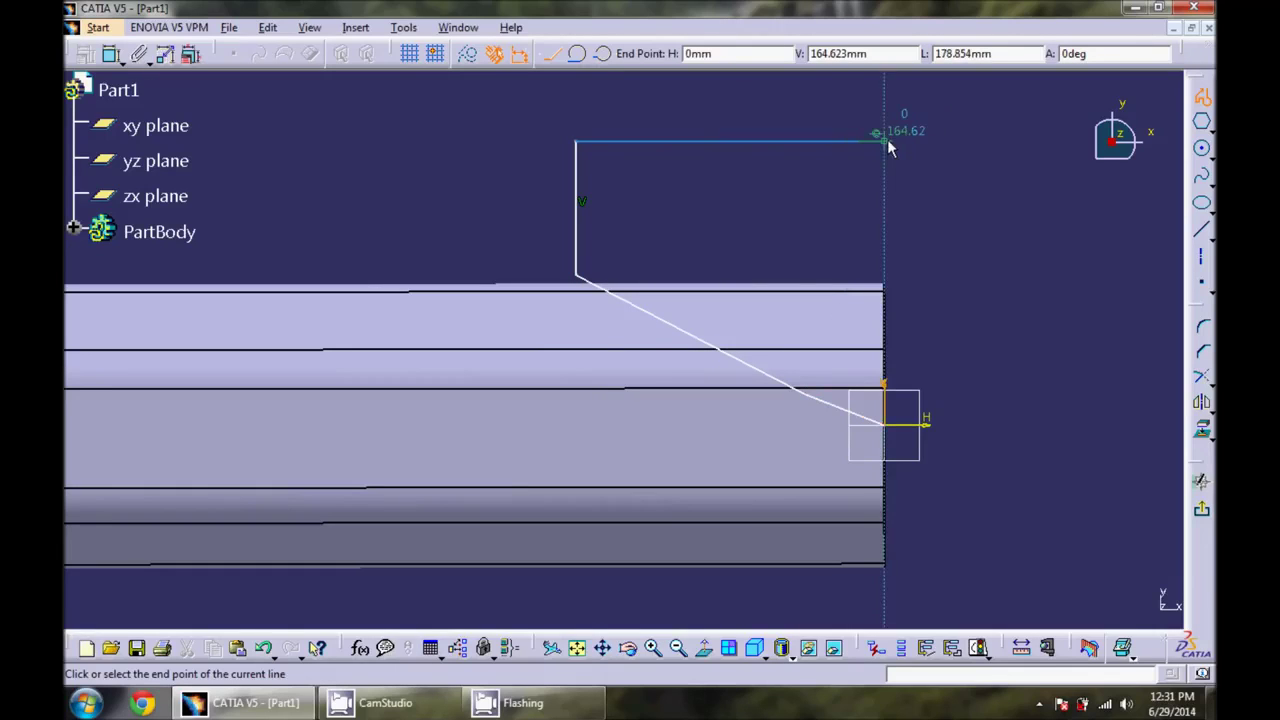
pyautogui.click(884, 141)
pyautogui.click(884, 424)
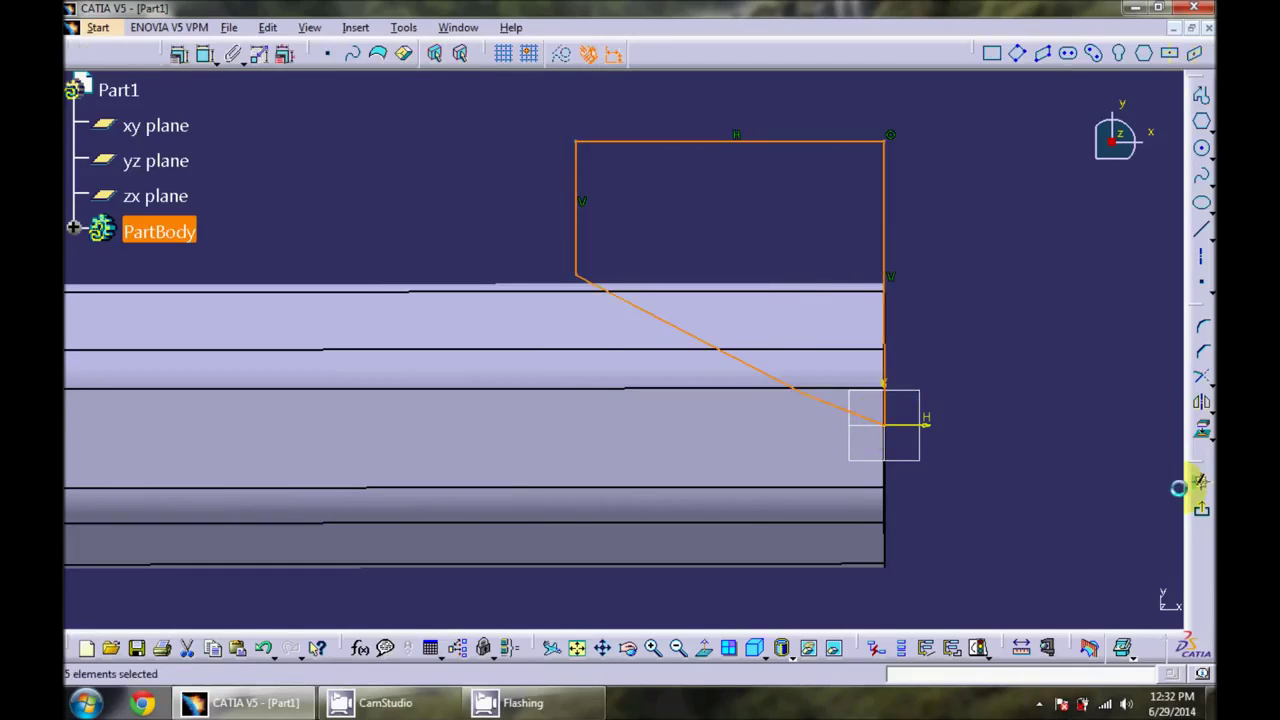
pyautogui.click(1201, 508)
pyautogui.moveTo(841, 459)
pyautogui.mouseDown(button='middle')
pyautogui.moveTo(737, 391)
pyautogui.moveTo(380, 449)
pyautogui.moveTo(567, 357)
pyautogui.mouseUp(button='middle')
pyautogui.click(567, 357)
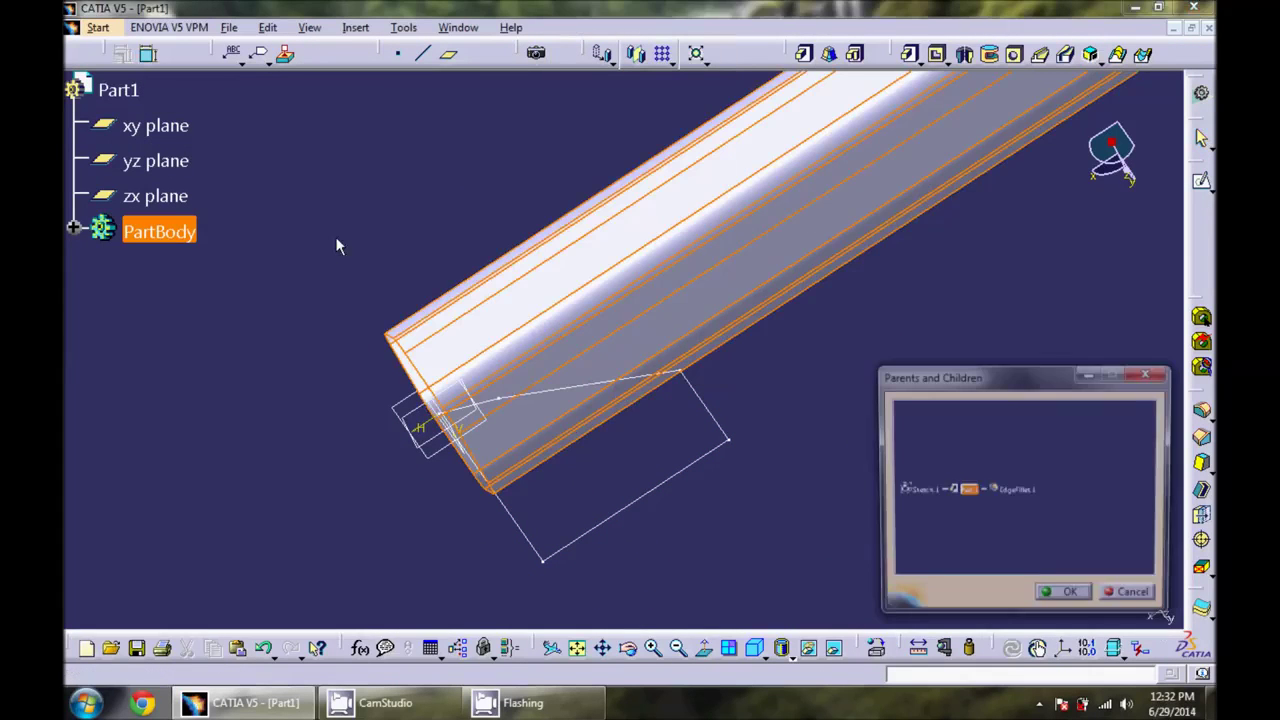
pyautogui.click(935, 364)
pyautogui.moveTo(936, 368)
pyautogui.mouseDown(button='middle')
pyautogui.moveTo(832, 517)
pyautogui.moveTo(634, 286)
pyautogui.moveTo(651, 334)
pyautogui.moveTo(1008, 40)
pyautogui.mouseUp(button='middle')
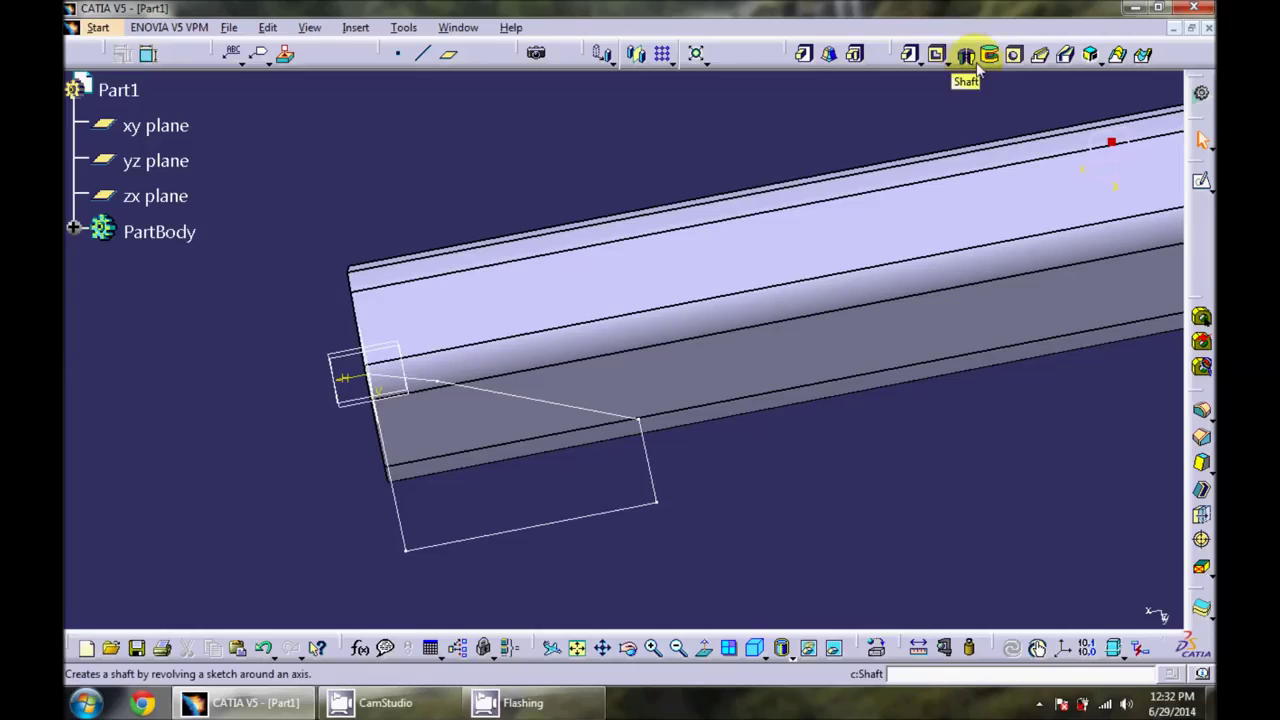
# - Create a groove revolving Sketch.3 around the H axis to cut the tip
pyautogui.click(986, 52)
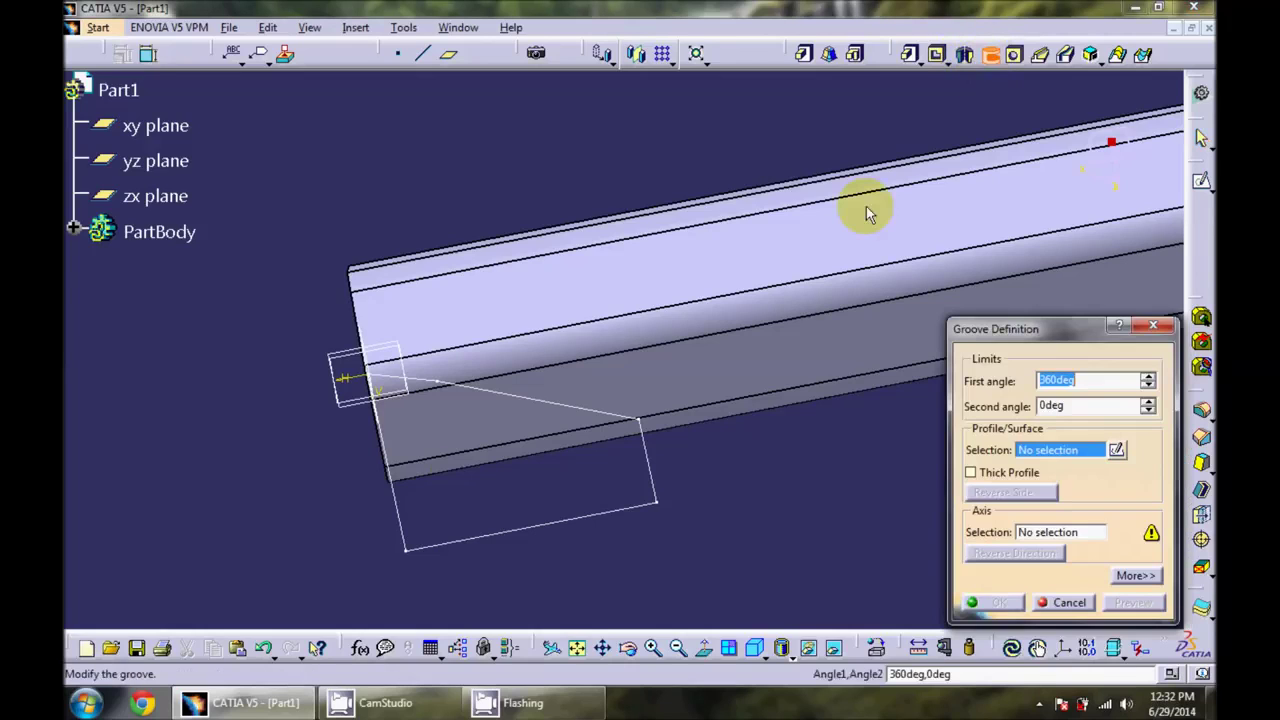
pyautogui.click(524, 538)
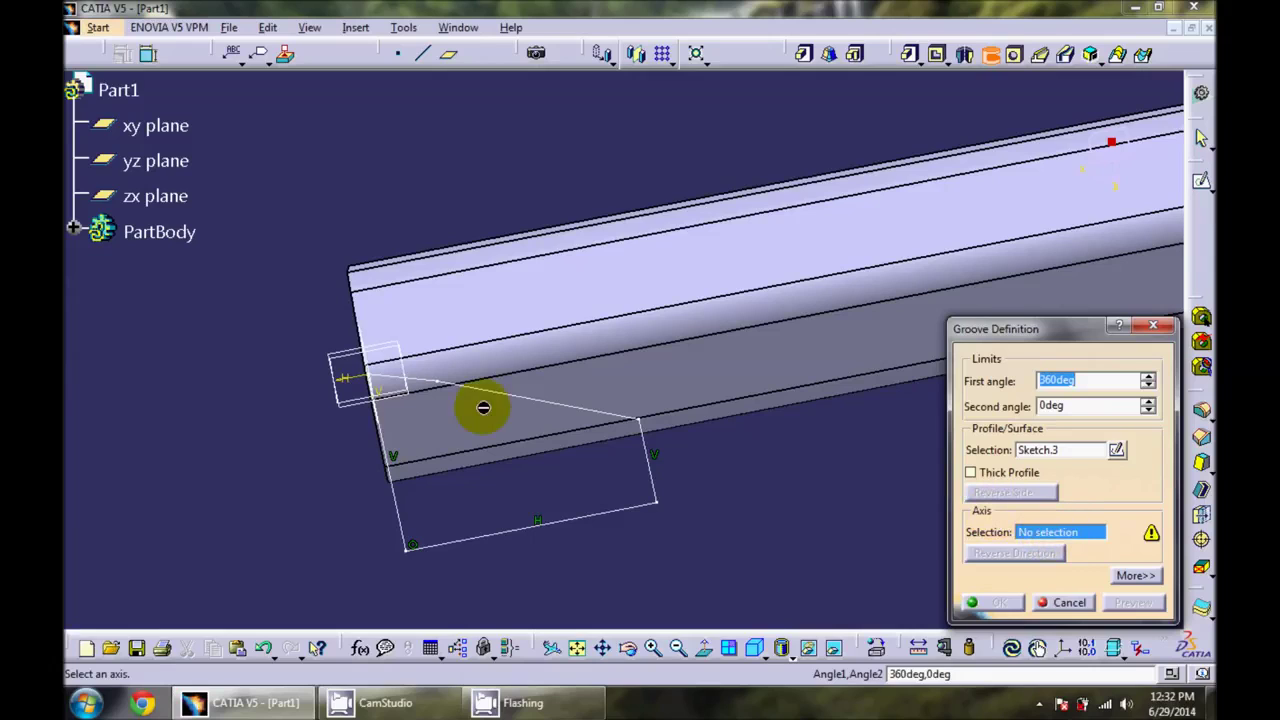
pyautogui.click(355, 377)
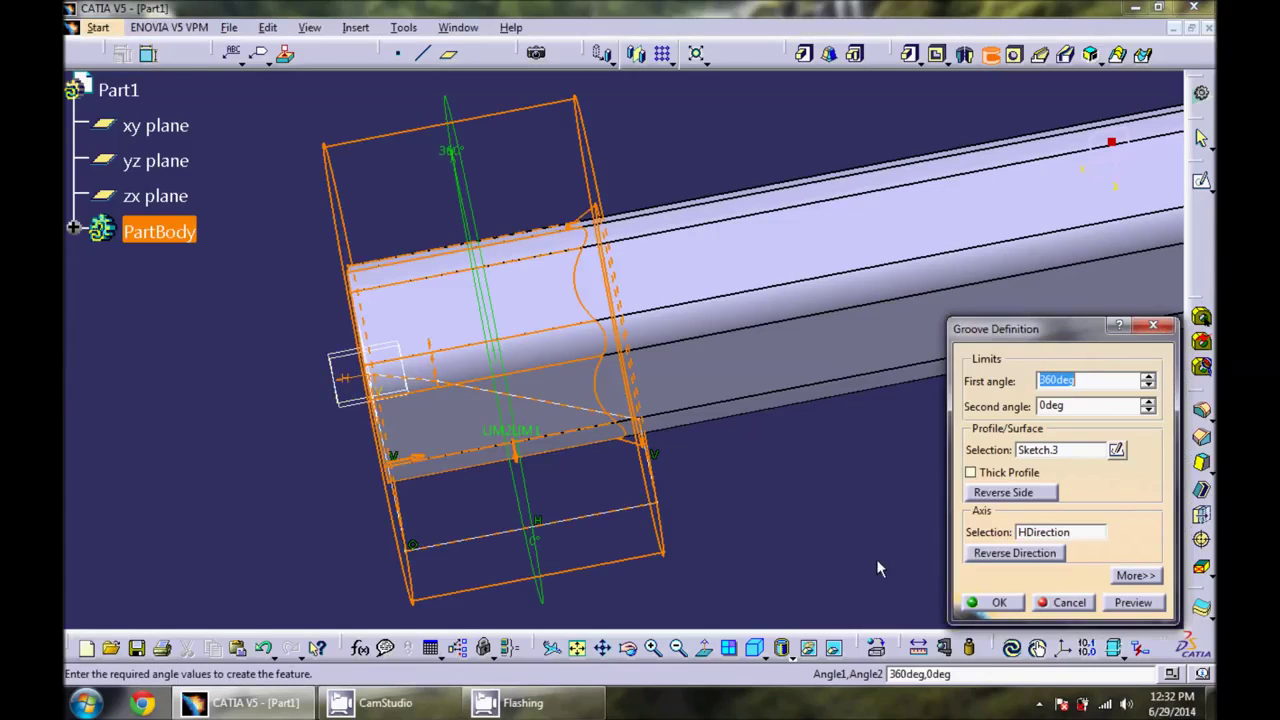
pyautogui.click(1008, 606)
pyautogui.click(677, 420)
pyautogui.moveTo(374, 563)
pyautogui.mouseDown(button='middle')
pyautogui.moveTo(557, 371)
pyautogui.moveTo(601, 414)
pyautogui.moveTo(477, 480)
pyautogui.moveTo(603, 534)
pyautogui.moveTo(446, 381)
pyautogui.mouseUp(button='middle')
# - Edit the groove's profile, moving its left edge and slanted-line points to refine the taper
pyautogui.doubleClick(446, 390)
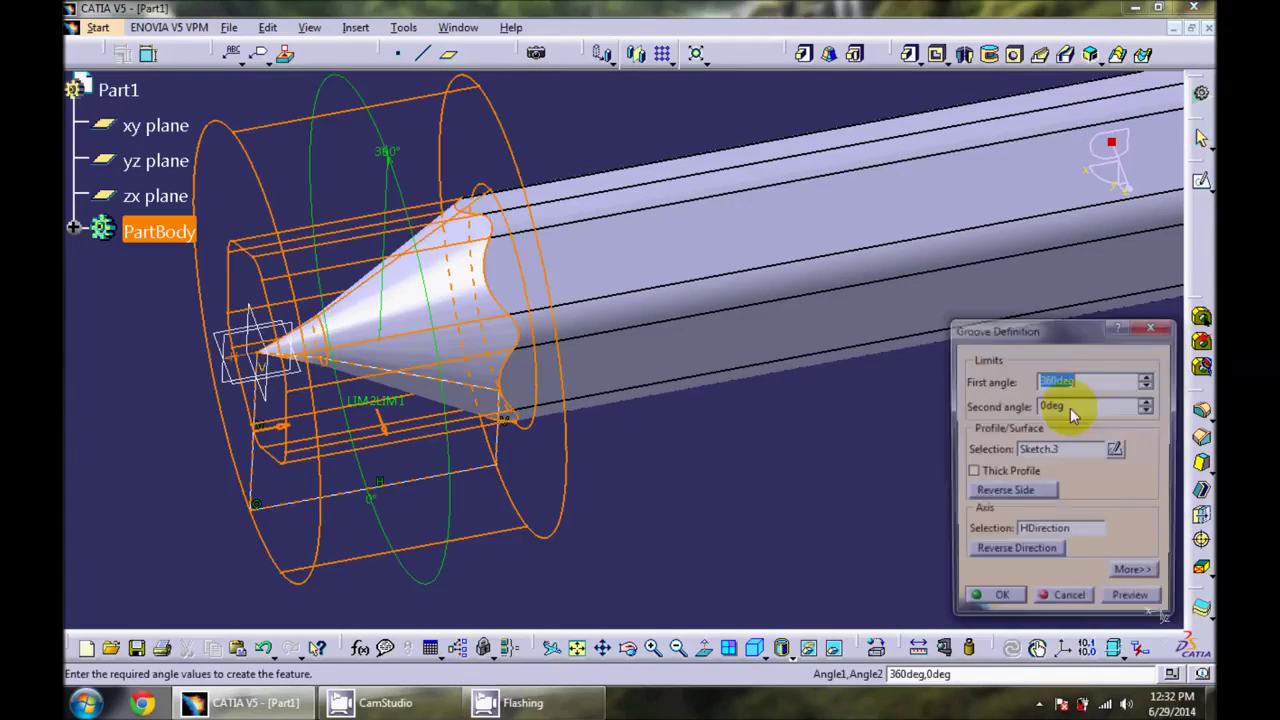
pyautogui.click(1117, 452)
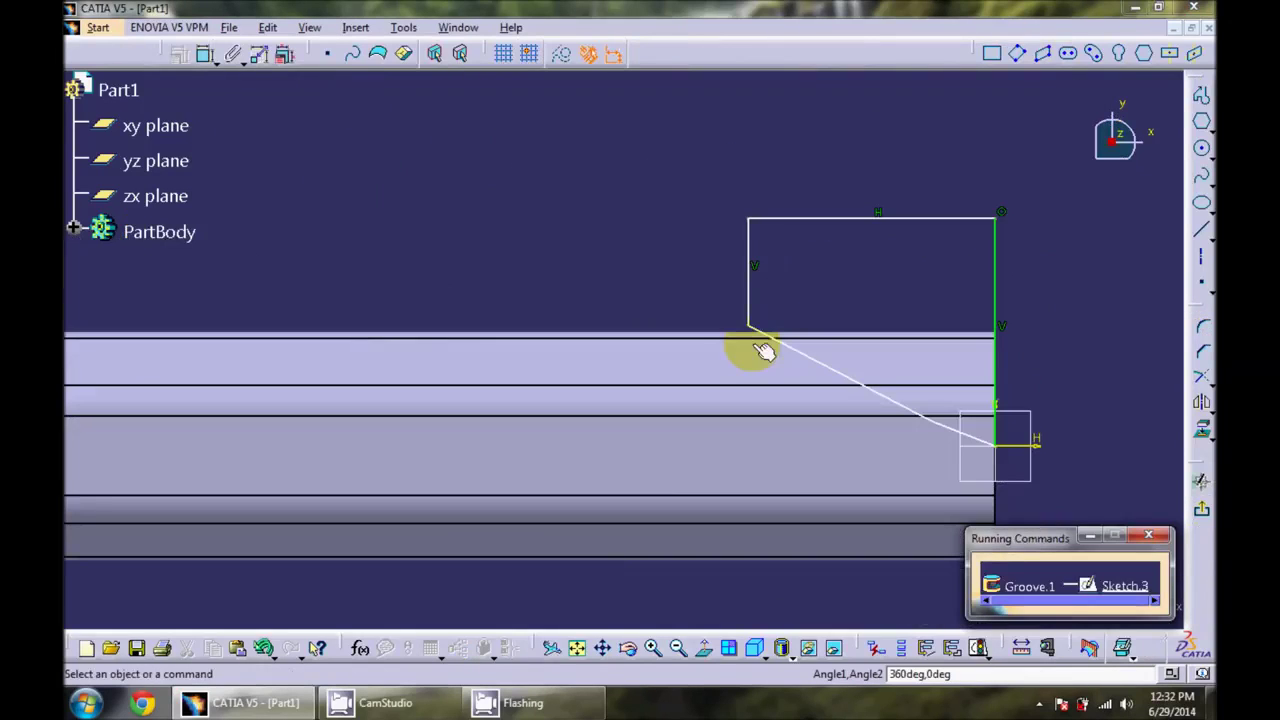
pyautogui.moveTo(751, 335); pyautogui.dragTo(662, 316)
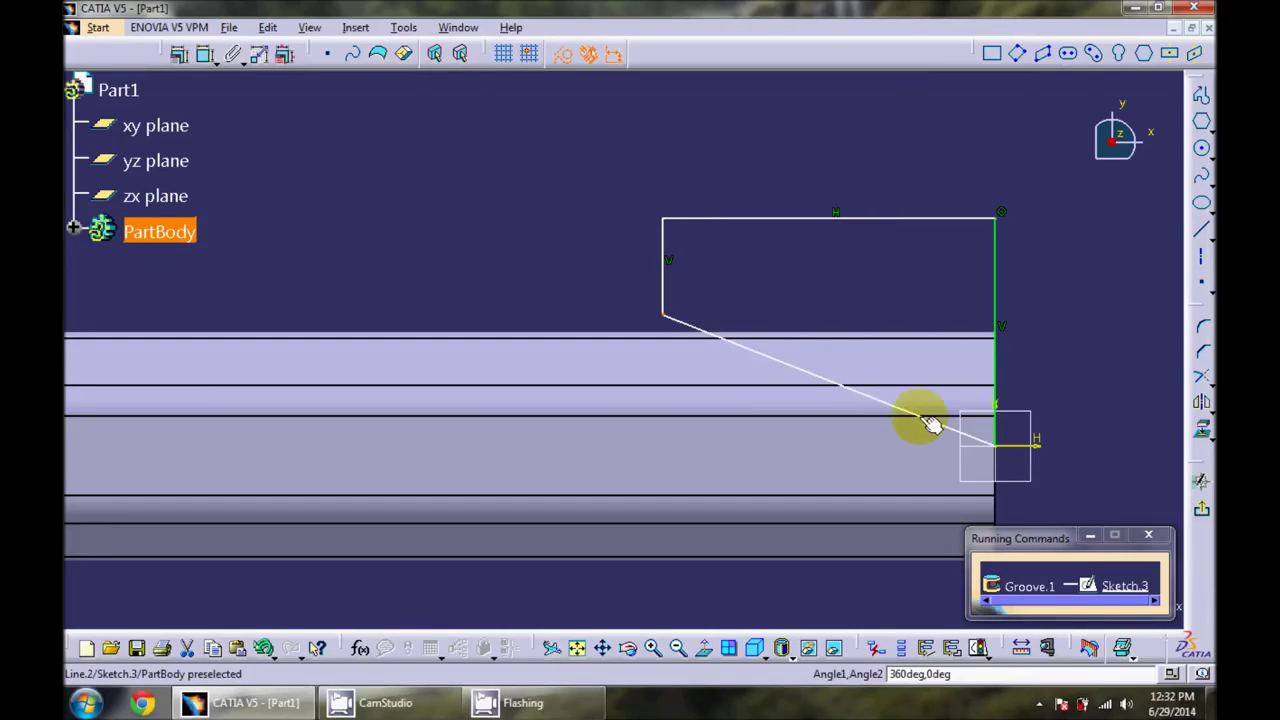
pyautogui.moveTo(922, 427); pyautogui.dragTo(922, 429)
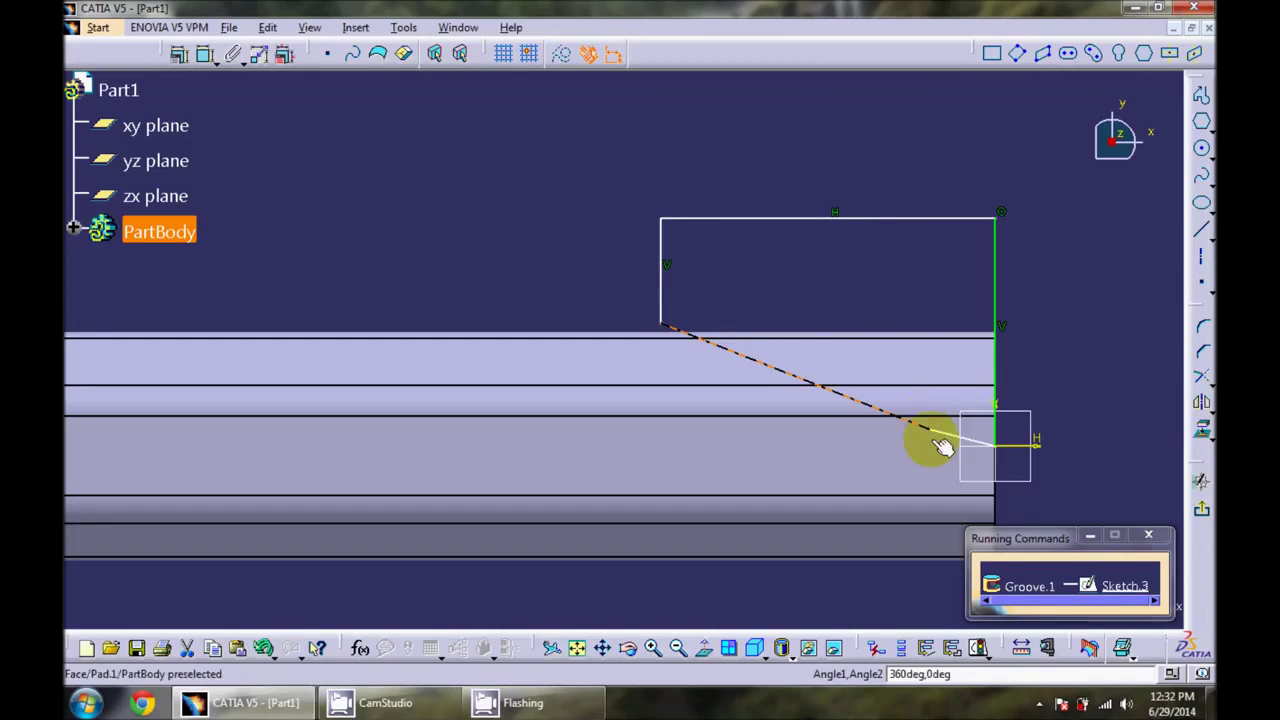
pyautogui.moveTo(929, 440); pyautogui.dragTo(929, 431)
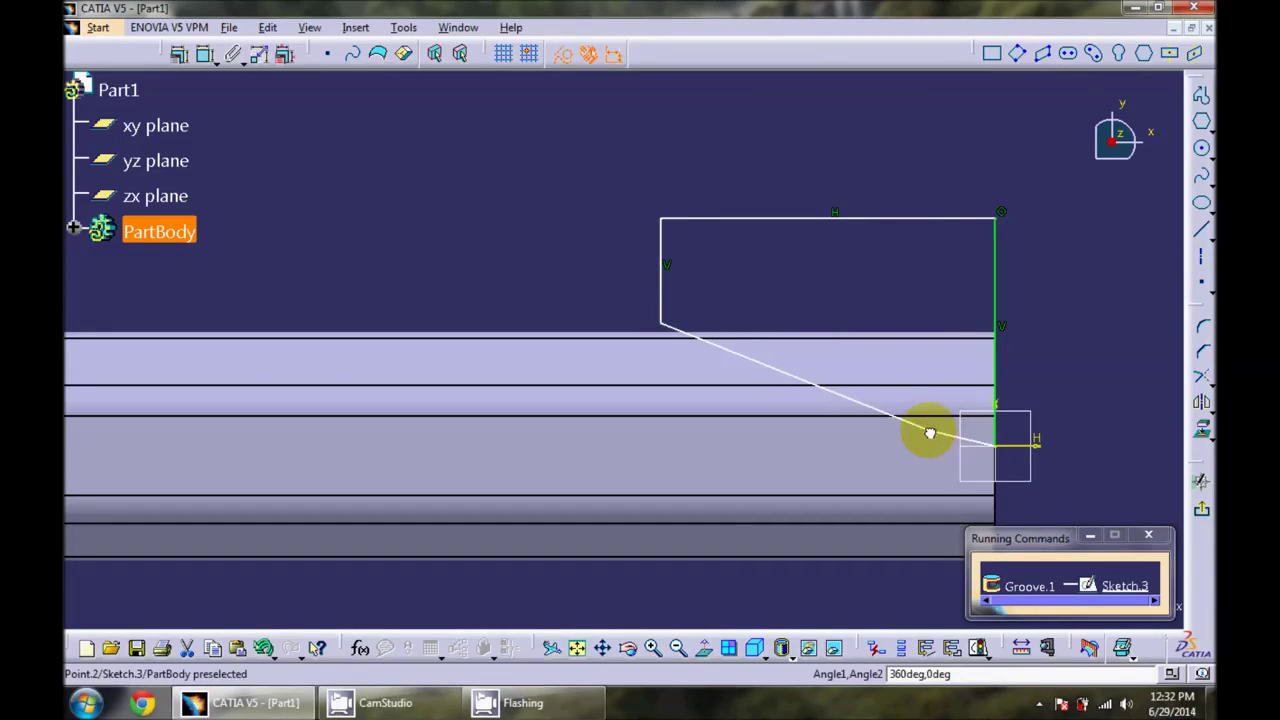
pyautogui.moveTo(670, 332); pyautogui.dragTo(649, 320)
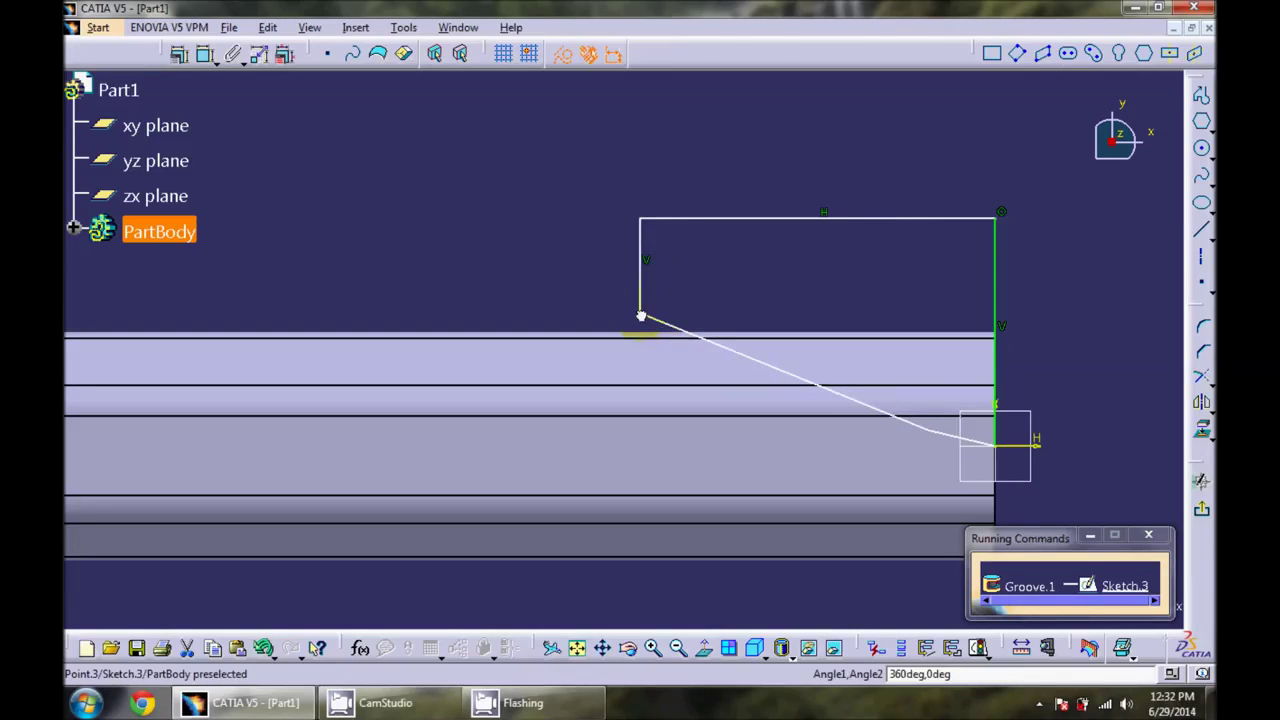
pyautogui.click(1200, 518)
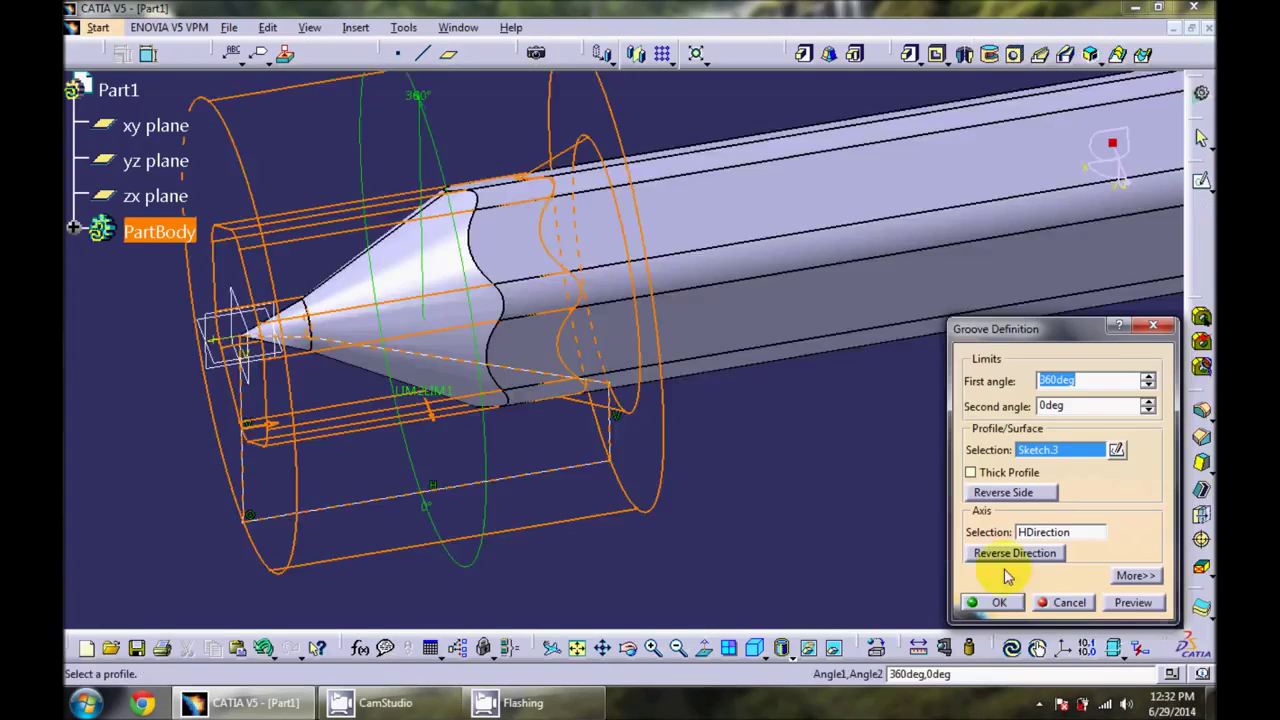
pyautogui.click(997, 603)
pyautogui.moveTo(719, 486)
pyautogui.mouseDown(button='middle')
pyautogui.moveTo(423, 557)
pyautogui.moveTo(677, 434)
pyautogui.moveTo(603, 434)
pyautogui.moveTo(967, 371)
pyautogui.moveTo(423, 437)
pyautogui.moveTo(551, 434)
pyautogui.moveTo(543, 417)
pyautogui.moveTo(519, 425)
pyautogui.moveTo(563, 409)
pyautogui.moveTo(594, 363)
pyautogui.mouseUp(button='middle')
# - Hide the xy, yz and zx reference planes with the Hide/Show command
pyautogui.moveTo(623, 478)
pyautogui.mouseDown(button='middle')
pyautogui.moveTo(577, 400)
pyautogui.moveTo(491, 409)
pyautogui.moveTo(463, 433)
pyautogui.mouseUp(button='middle')
pyautogui.moveTo(598, 437); pyautogui.dragTo(579, 437, button='middle')
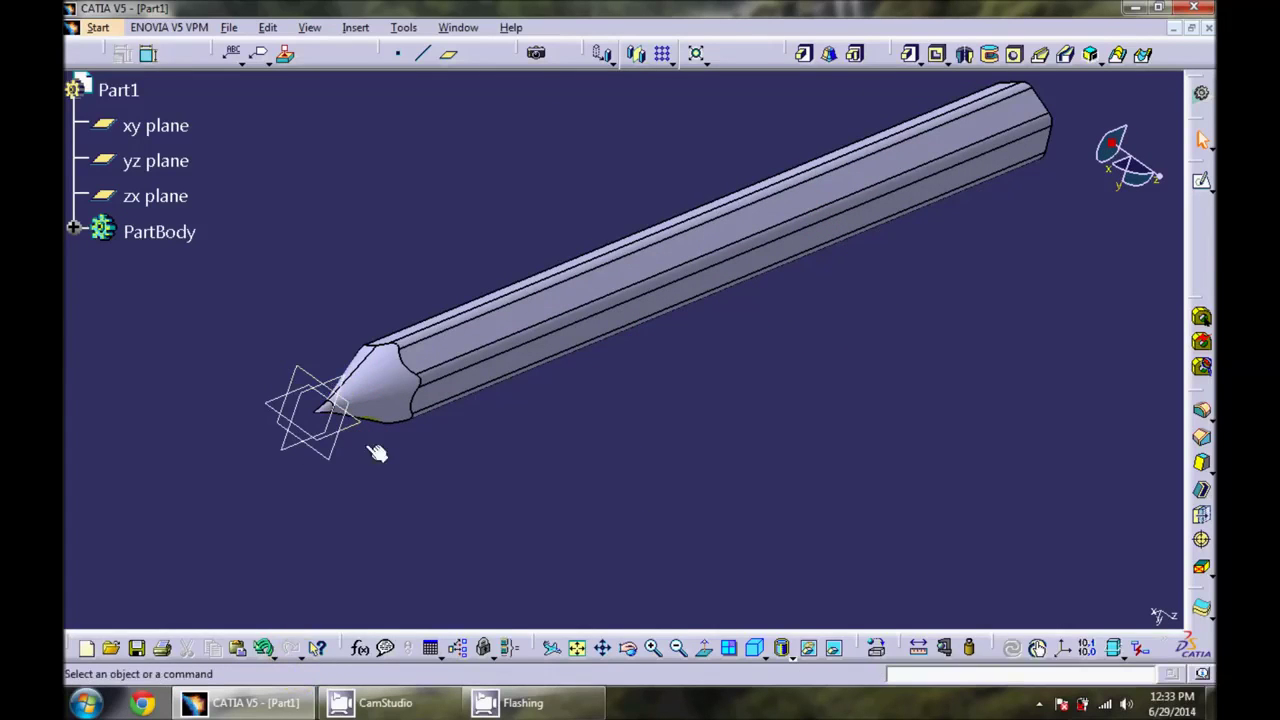
pyautogui.click(184, 200)
pyautogui.rightClick(172, 196)
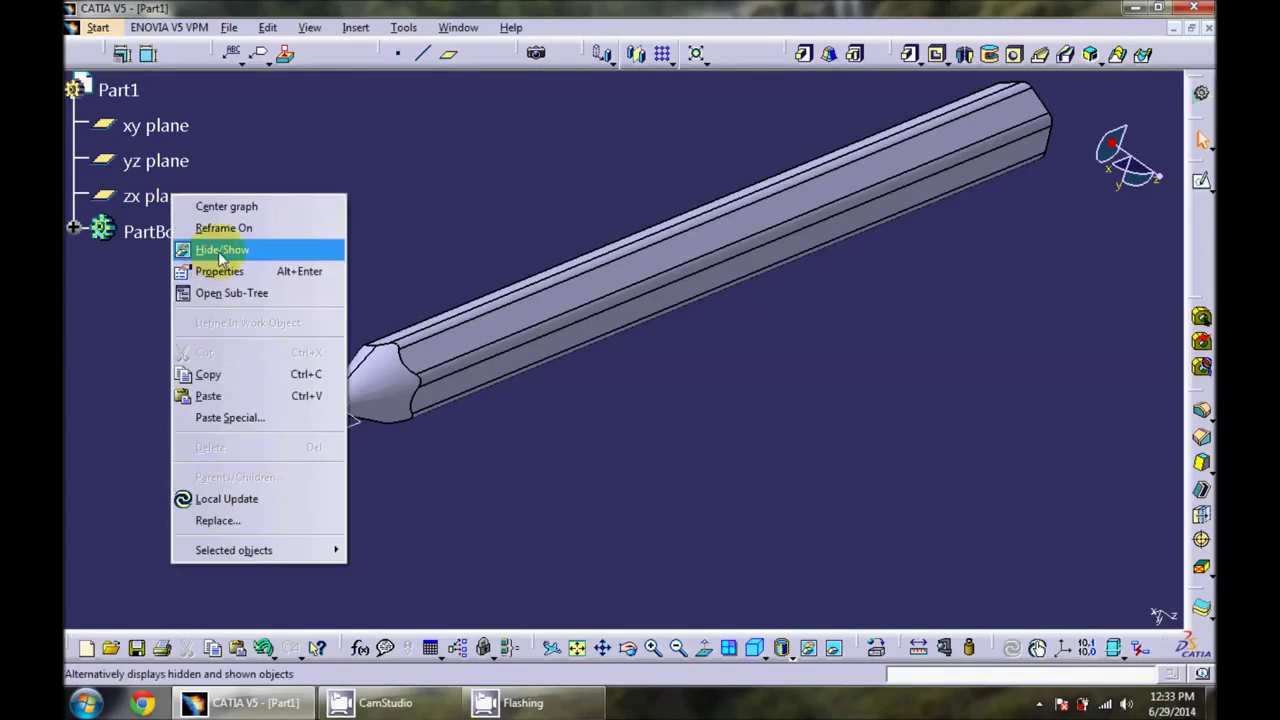
pyautogui.click(212, 250)
pyautogui.moveTo(735, 351)
pyautogui.mouseDown(button='middle')
pyautogui.moveTo(548, 431)
pyautogui.moveTo(480, 405)
pyautogui.mouseUp(button='middle')
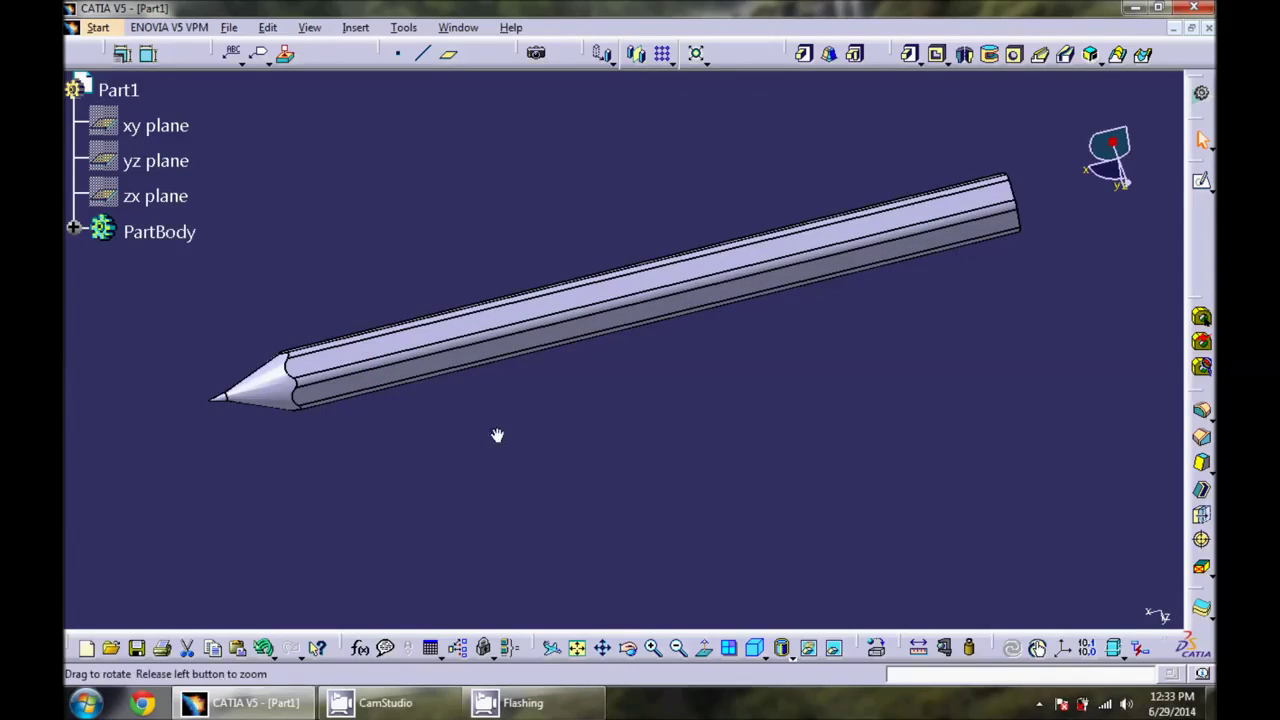
# - Select the pencil body and set its fill colour to red in Properties
pyautogui.moveTo(497, 434); pyautogui.dragTo(491, 366, button='middle')
pyautogui.click(491, 366)
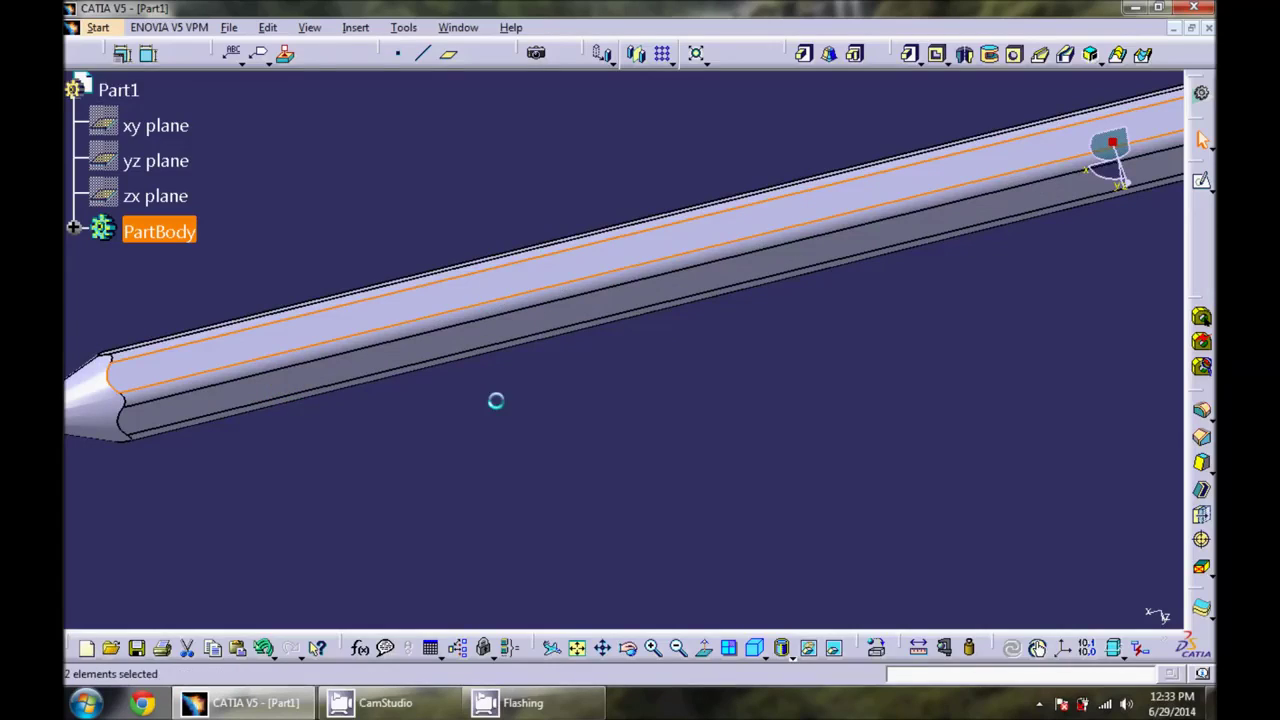
pyautogui.moveTo(514, 386)
pyautogui.mouseDown(button='middle')
pyautogui.moveTo(531, 360)
pyautogui.moveTo(539, 281)
pyautogui.moveTo(386, 529)
pyautogui.moveTo(626, 483)
pyautogui.moveTo(709, 322)
pyautogui.moveTo(549, 486)
pyautogui.moveTo(549, 449)
pyautogui.moveTo(474, 460)
pyautogui.moveTo(623, 334)
pyautogui.moveTo(520, 333)
pyautogui.mouseUp(button='middle')
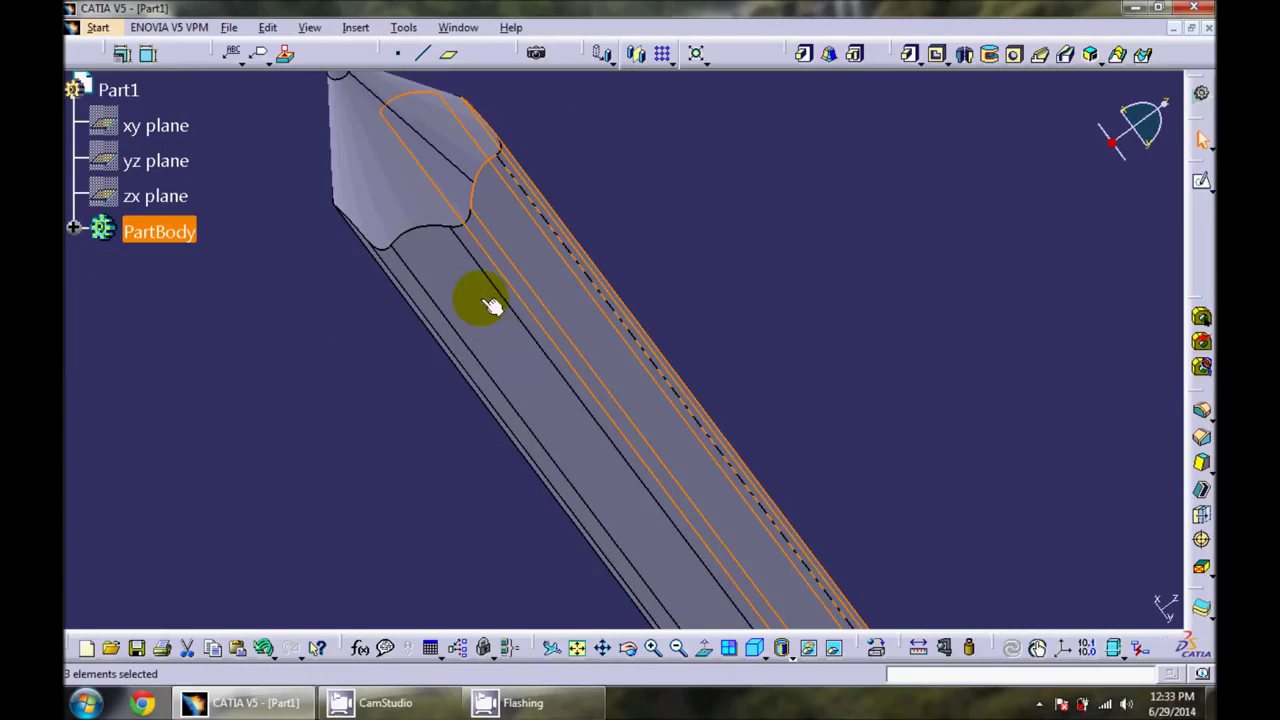
pyautogui.moveTo(386, 357); pyautogui.dragTo(594, 337, button='middle')
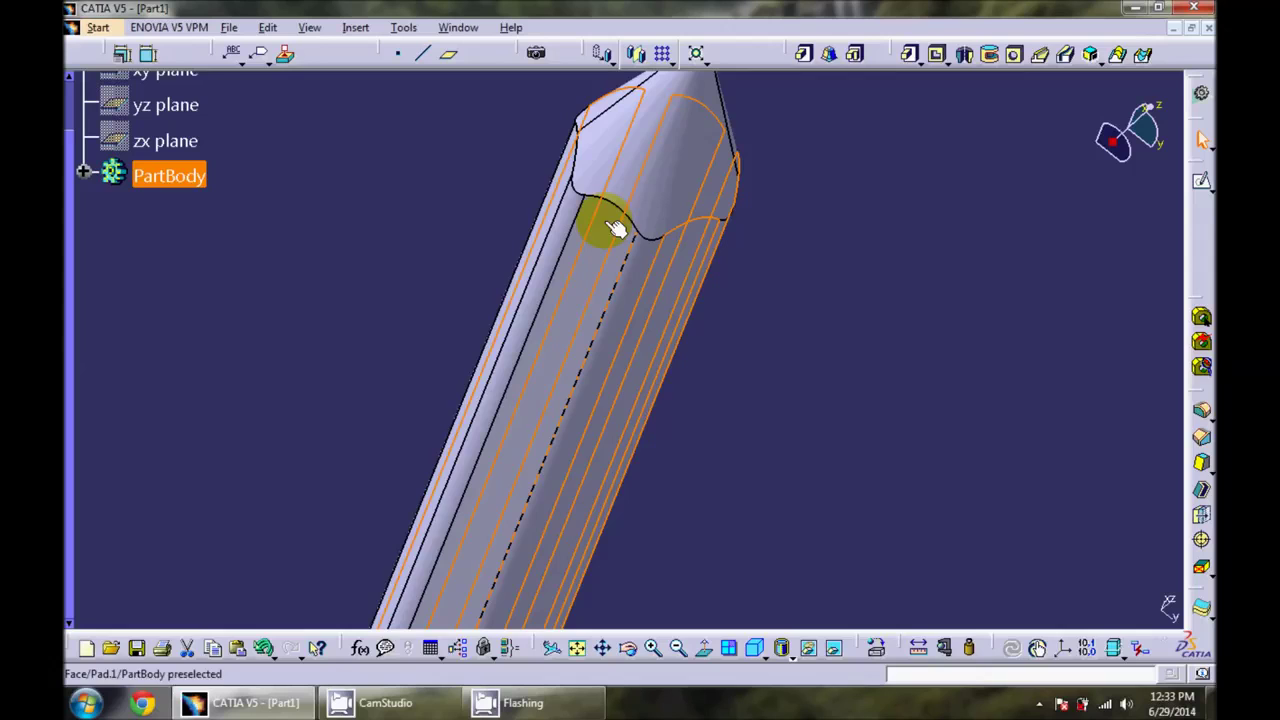
pyautogui.moveTo(563, 263)
pyautogui.mouseDown(button='middle')
pyautogui.moveTo(663, 380)
pyautogui.moveTo(677, 286)
pyautogui.mouseUp(button='middle')
pyautogui.moveTo(796, 249)
pyautogui.mouseDown(button='middle')
pyautogui.moveTo(571, 423)
pyautogui.moveTo(486, 400)
pyautogui.moveTo(837, 383)
pyautogui.moveTo(563, 429)
pyautogui.mouseUp(button='middle')
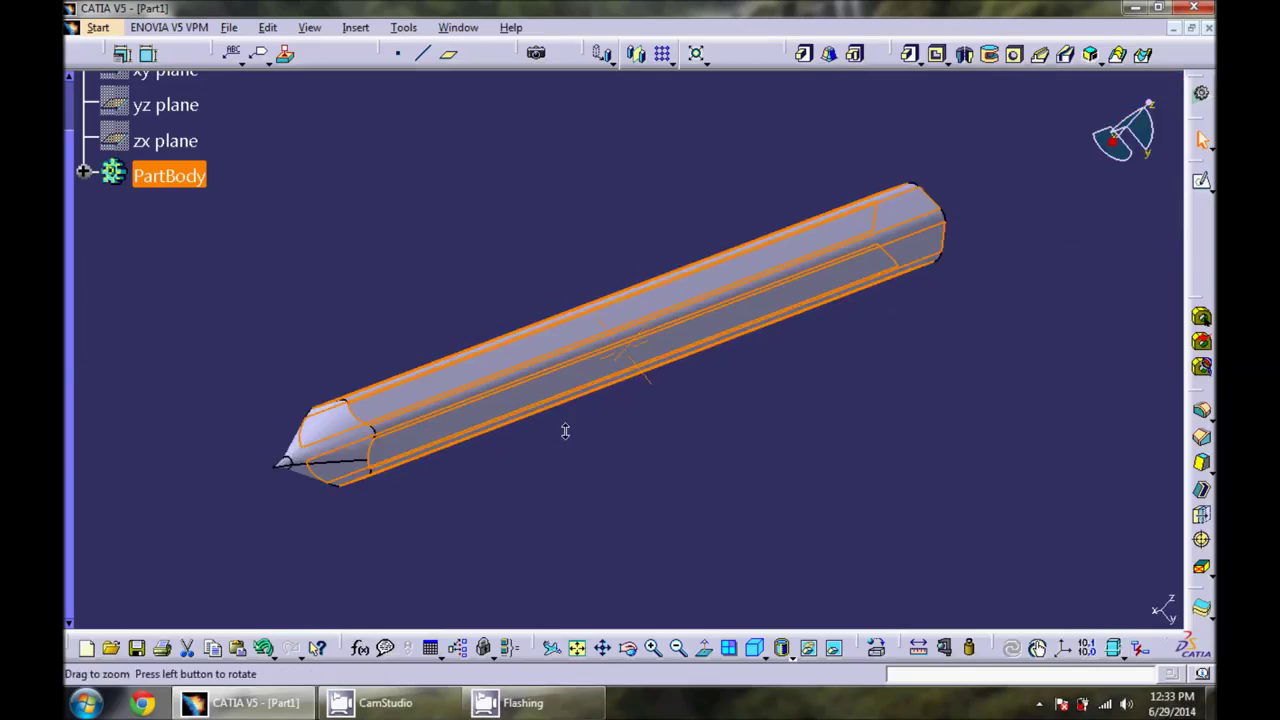
pyautogui.rightClick(396, 412)
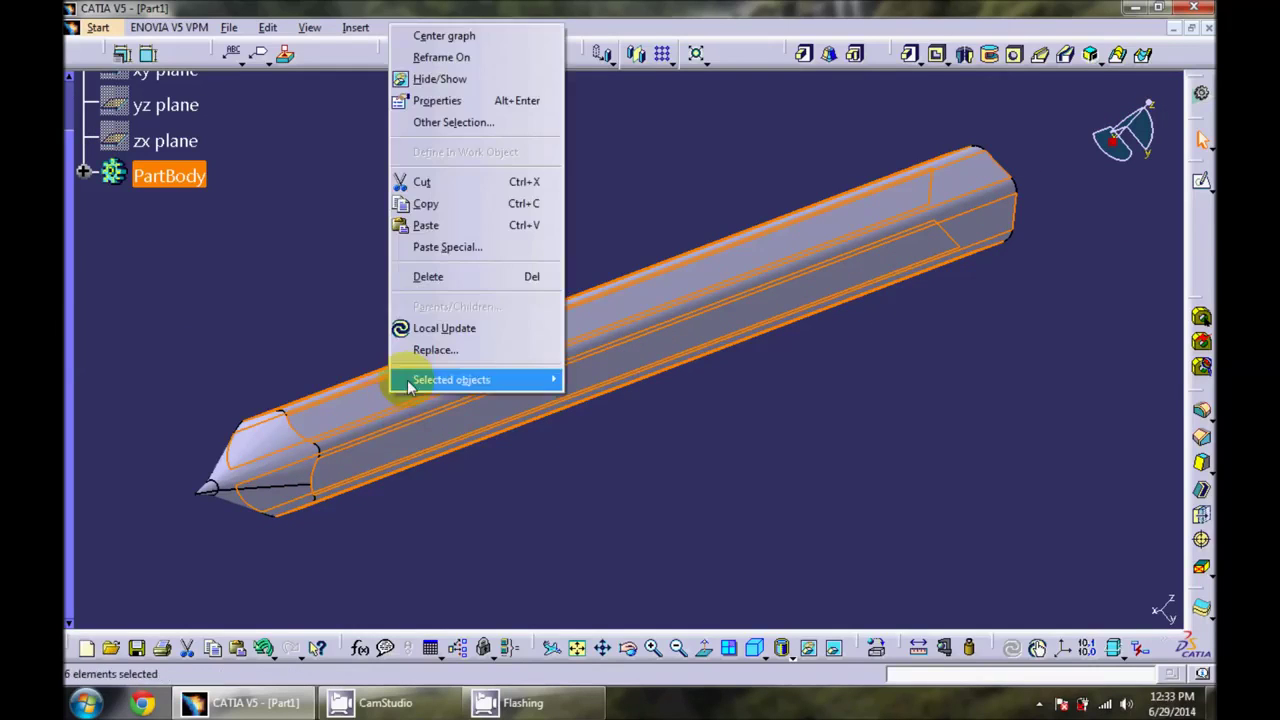
pyautogui.click(440, 100)
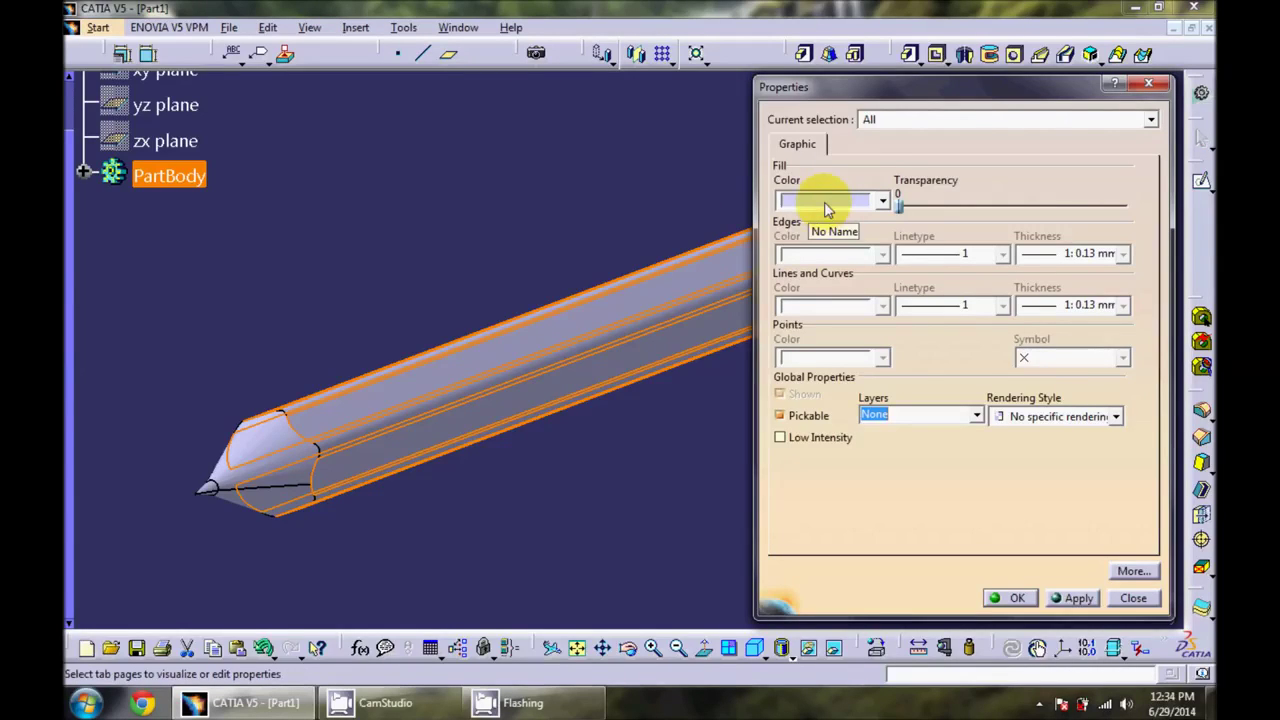
pyautogui.click(826, 207)
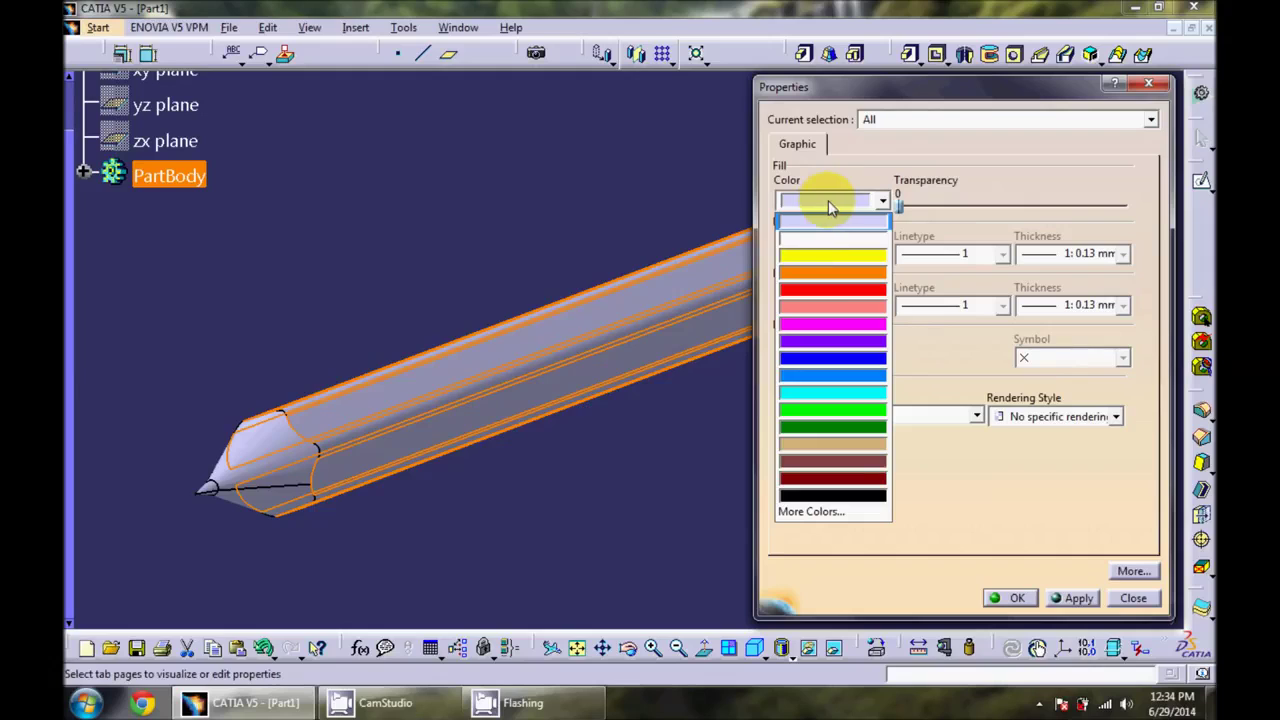
pyautogui.click(826, 291)
pyautogui.click(1070, 598)
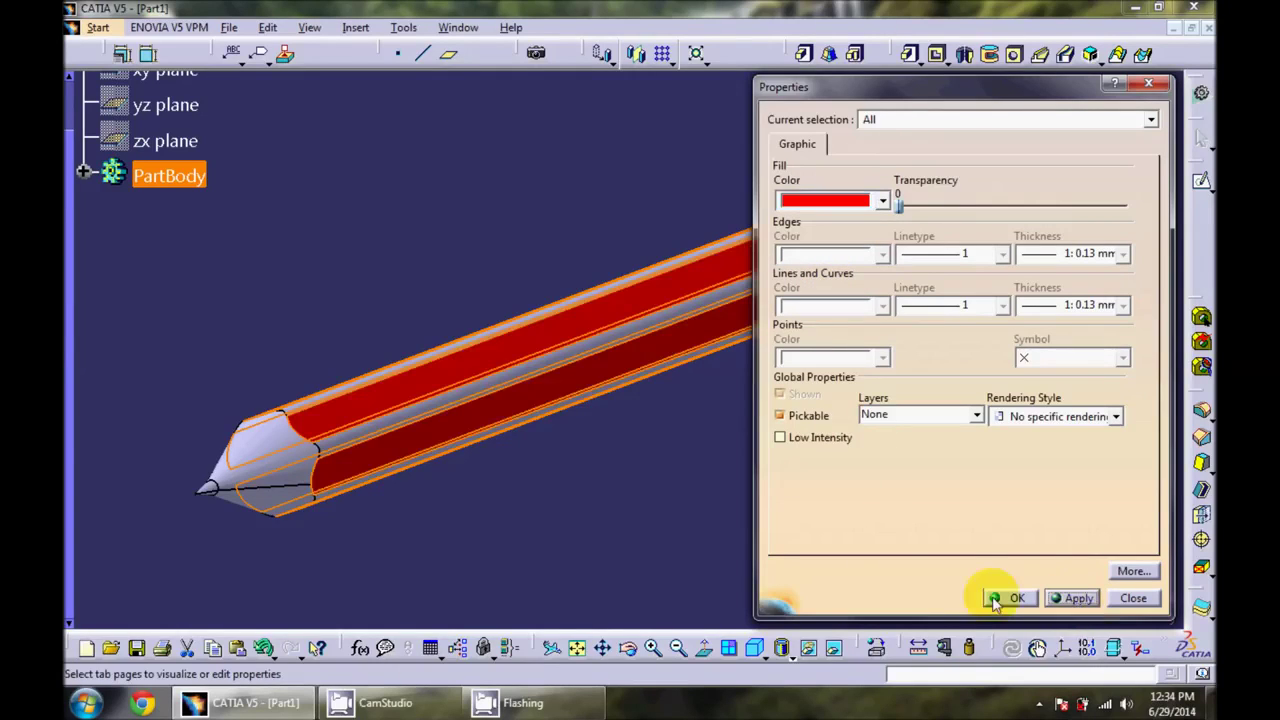
pyautogui.click(990, 598)
# - Orbit the pencil to a diagonal view exposing the rounded edge strips
pyautogui.keyDown('ctrl'); pyautogui.moveTo(586, 457); pyautogui.dragTo(584, 420, button='middle'); pyautogui.keyUp('ctrl')
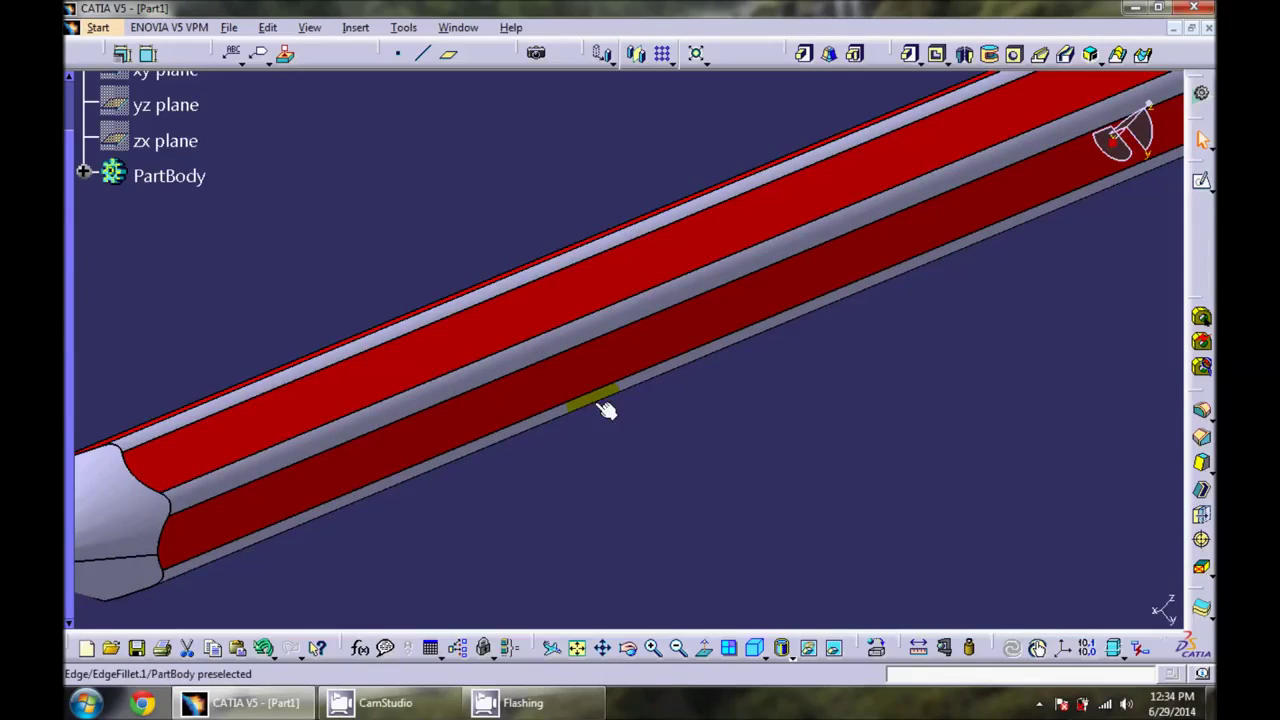
pyautogui.moveTo(527, 322)
pyautogui.mouseDown(button='middle')
pyautogui.moveTo(406, 354)
pyautogui.moveTo(606, 360)
pyautogui.mouseUp(button='middle')
pyautogui.moveTo(263, 337)
pyautogui.mouseDown(button='middle')
pyautogui.moveTo(475, 349)
pyautogui.moveTo(586, 320)
pyautogui.moveTo(400, 423)
pyautogui.mouseUp(button='middle')
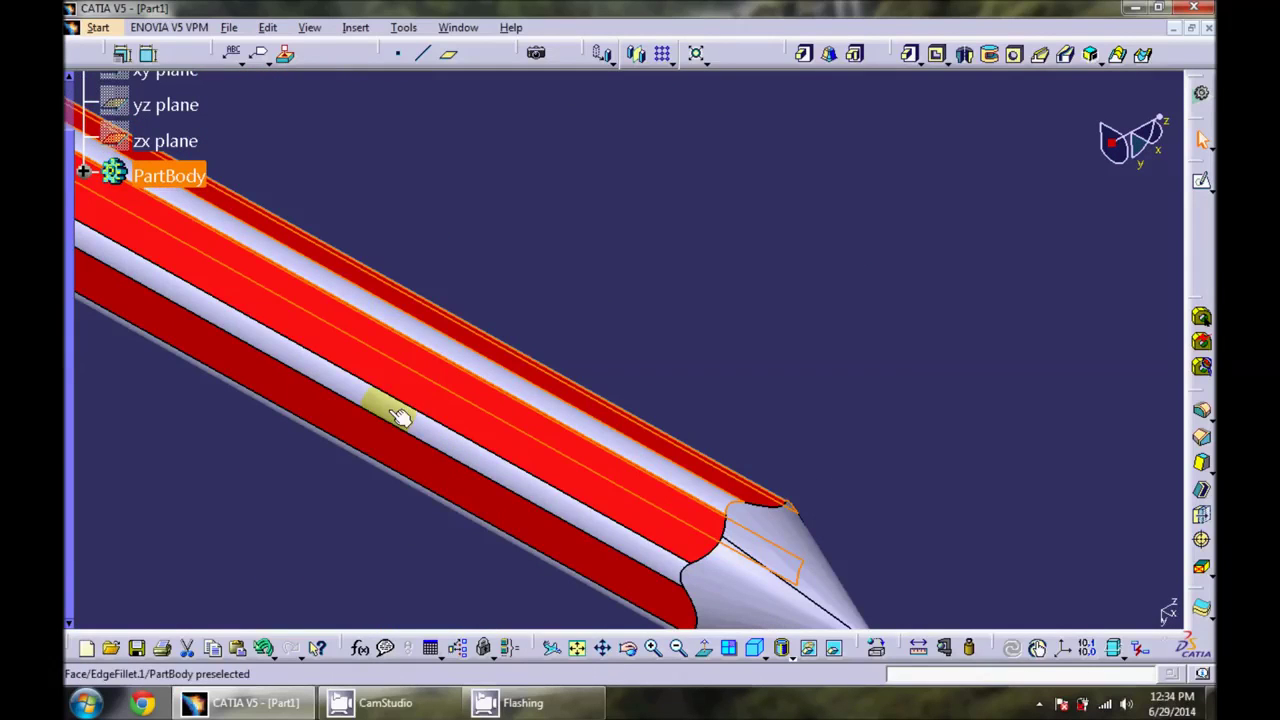
pyautogui.moveTo(432, 503)
pyautogui.mouseDown(button='middle')
pyautogui.moveTo(574, 326)
pyautogui.moveTo(649, 346)
pyautogui.mouseUp(button='middle')
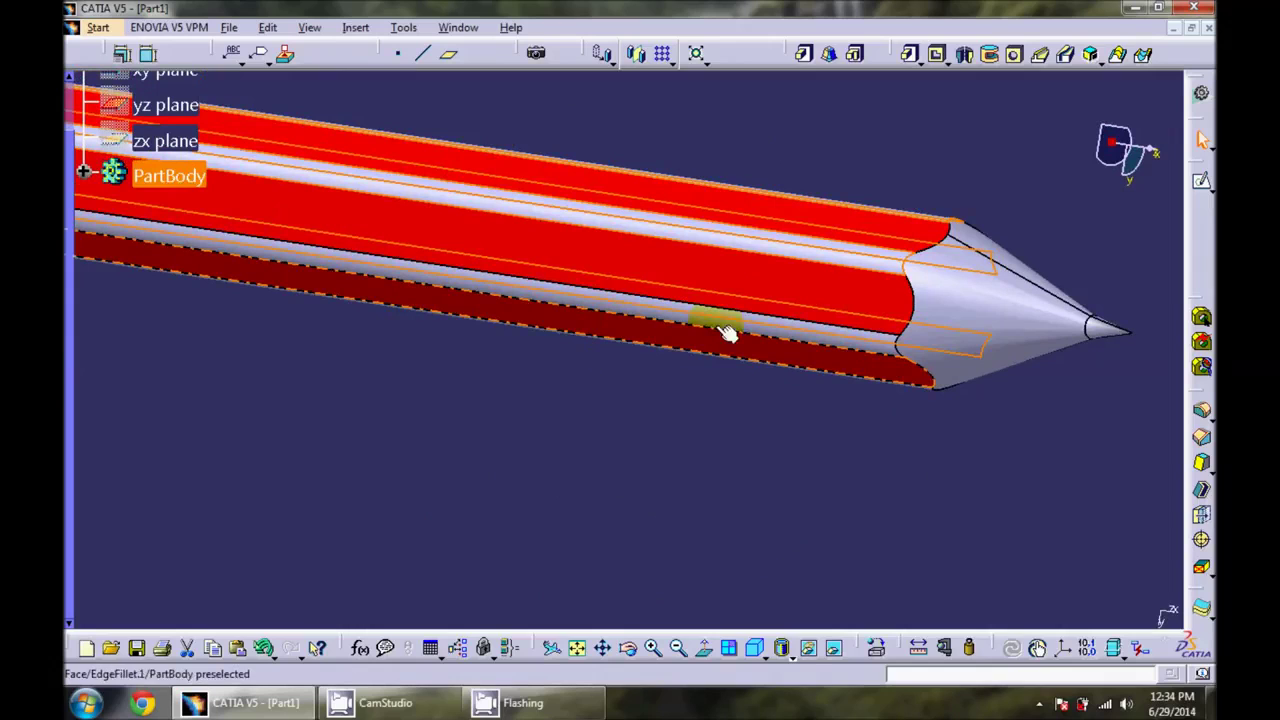
pyautogui.moveTo(634, 423)
pyautogui.mouseDown(button='middle')
pyautogui.moveTo(538, 331)
pyautogui.moveTo(514, 266)
pyautogui.moveTo(419, 370)
pyautogui.mouseUp(button='middle')
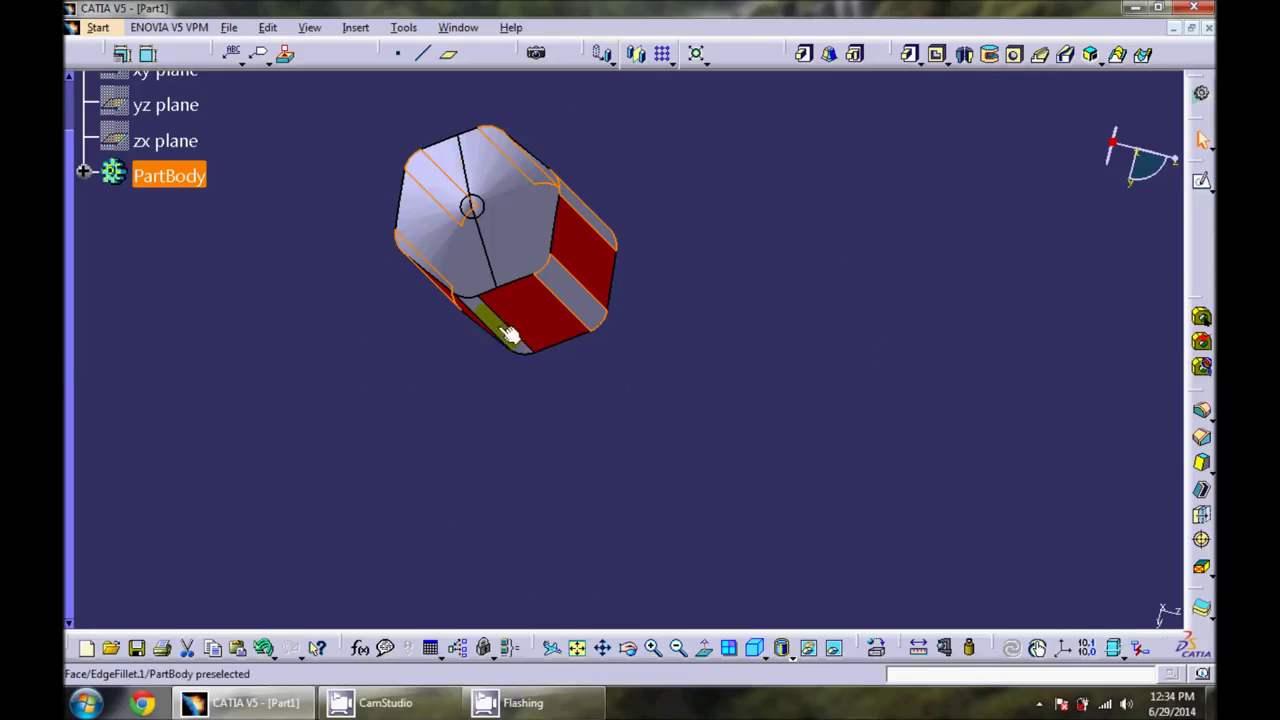
pyautogui.moveTo(715, 294)
pyautogui.mouseDown(button='middle')
pyautogui.moveTo(623, 363)
pyautogui.moveTo(586, 474)
pyautogui.moveTo(908, 278)
pyautogui.mouseUp(button='middle')
# - Set the fill colour of the six rounded edge strips to black
pyautogui.rightClick(764, 306)
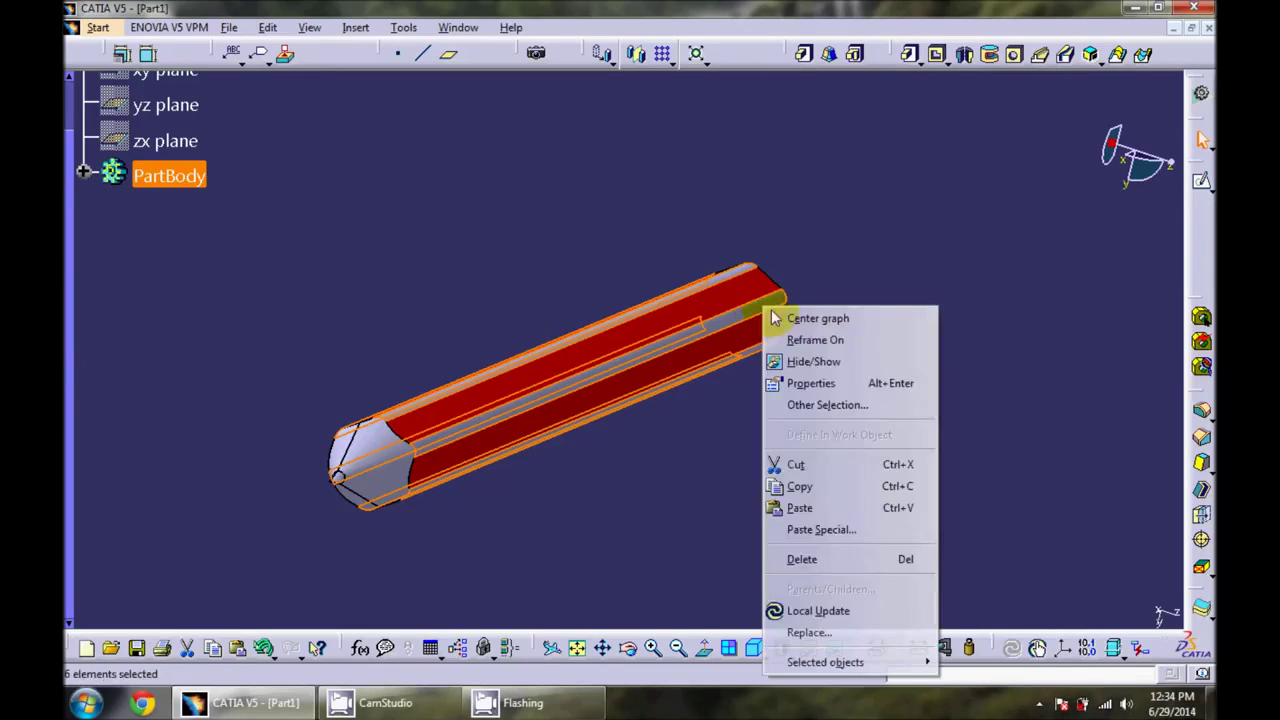
pyautogui.click(832, 384)
pyautogui.click(852, 199)
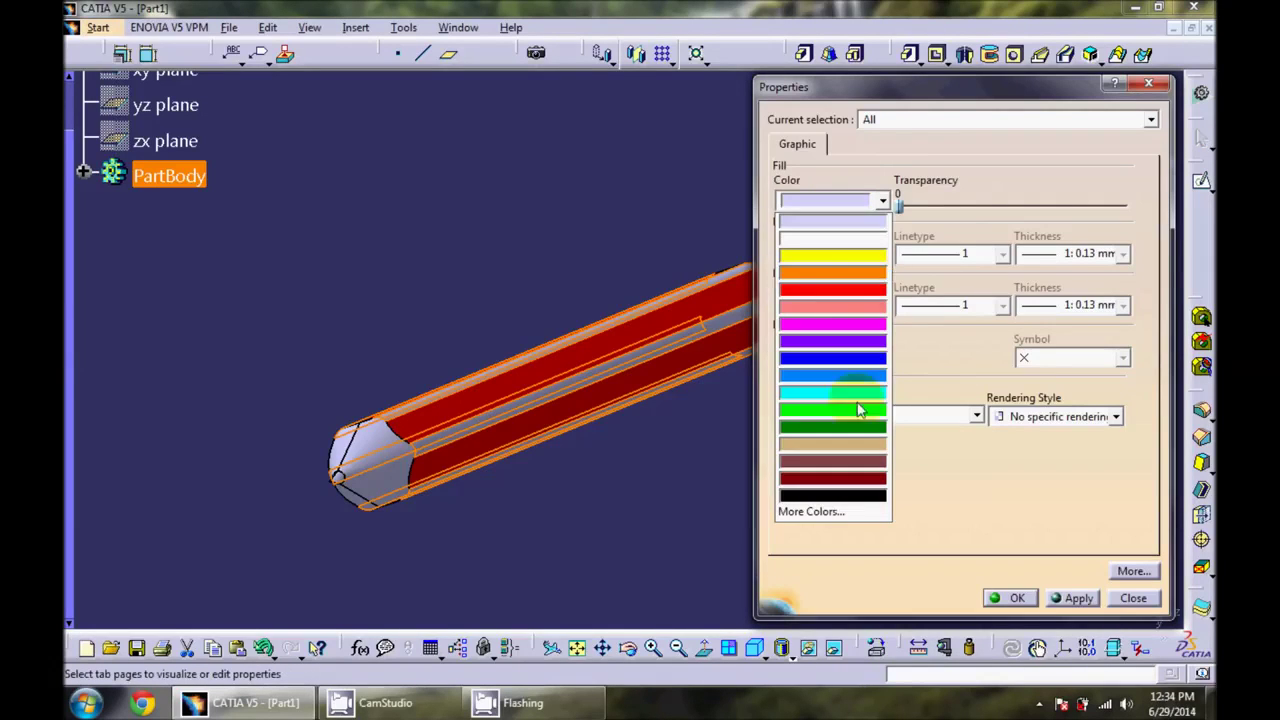
pyautogui.click(864, 496)
pyautogui.click(1068, 597)
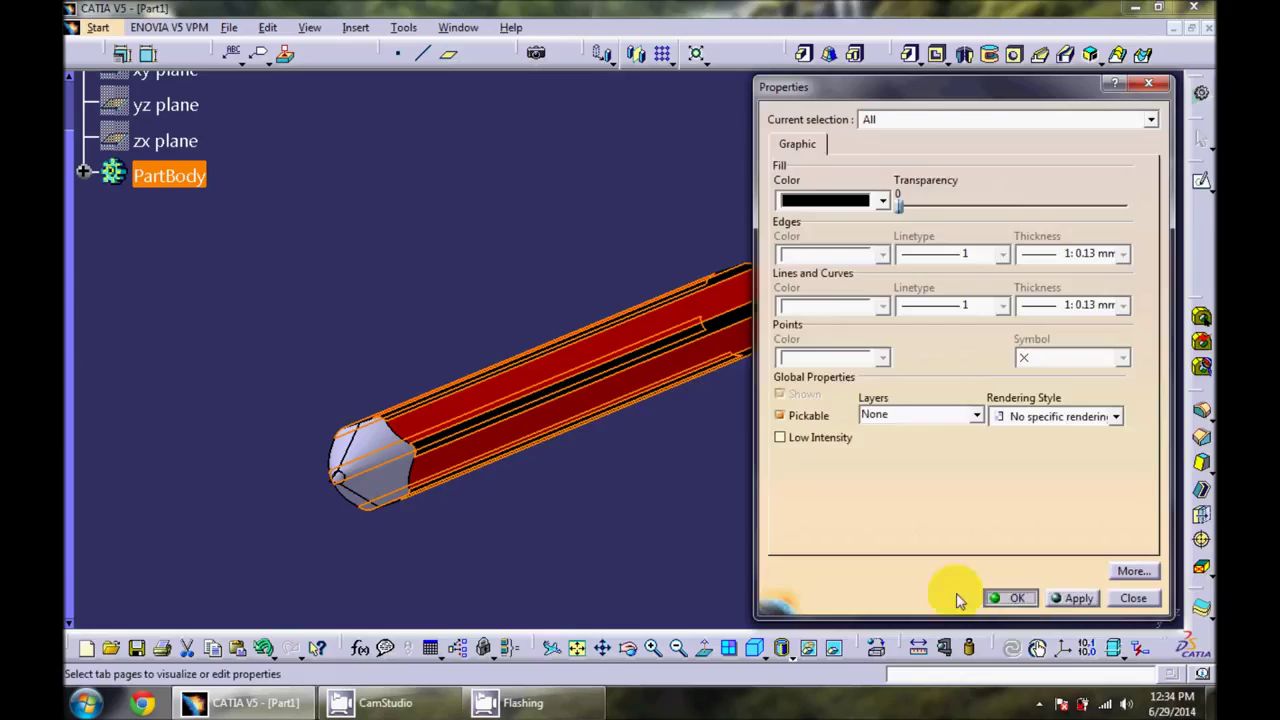
pyautogui.click(1005, 597)
pyautogui.click(875, 269)
pyautogui.moveTo(875, 269)
pyautogui.mouseDown(button='middle')
pyautogui.moveTo(620, 371)
pyautogui.moveTo(726, 423)
pyautogui.moveTo(781, 369)
pyautogui.mouseUp(button='middle')
pyautogui.rightClick(815, 307)
# - Give the pencil's flat back end face a black fill colour
pyautogui.click(806, 305)
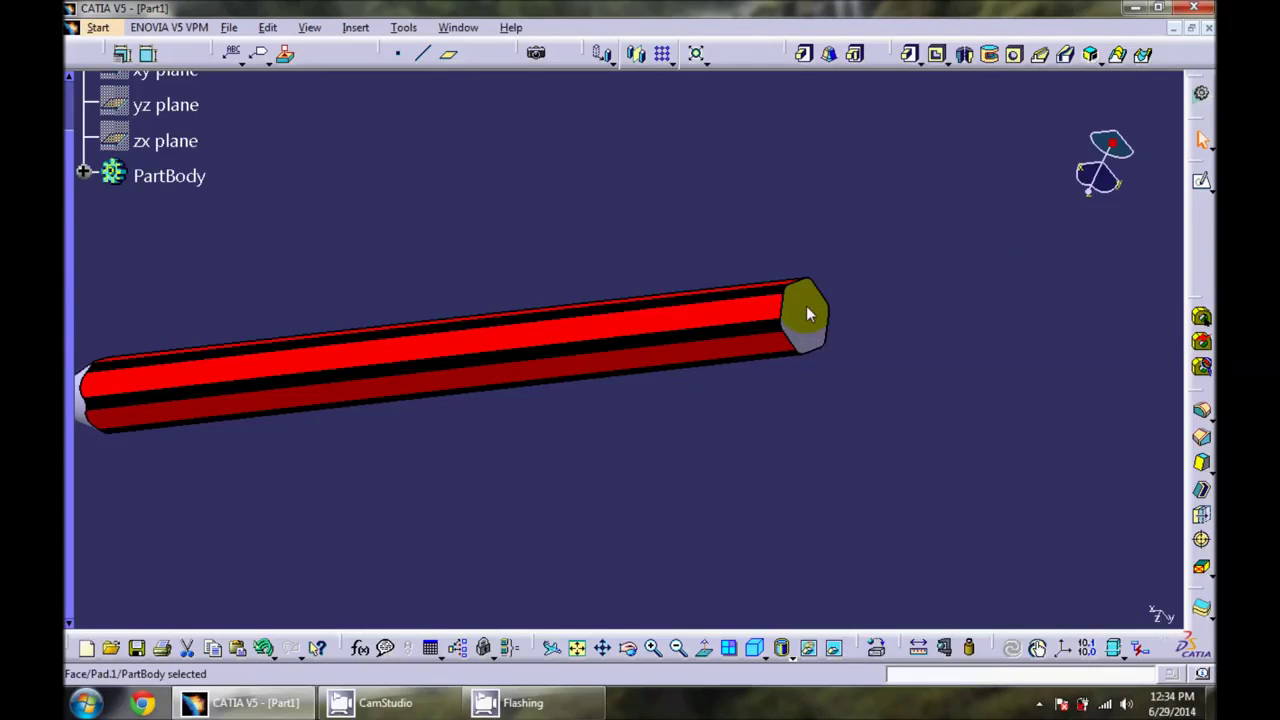
pyautogui.rightClick(806, 305)
pyautogui.click(856, 384)
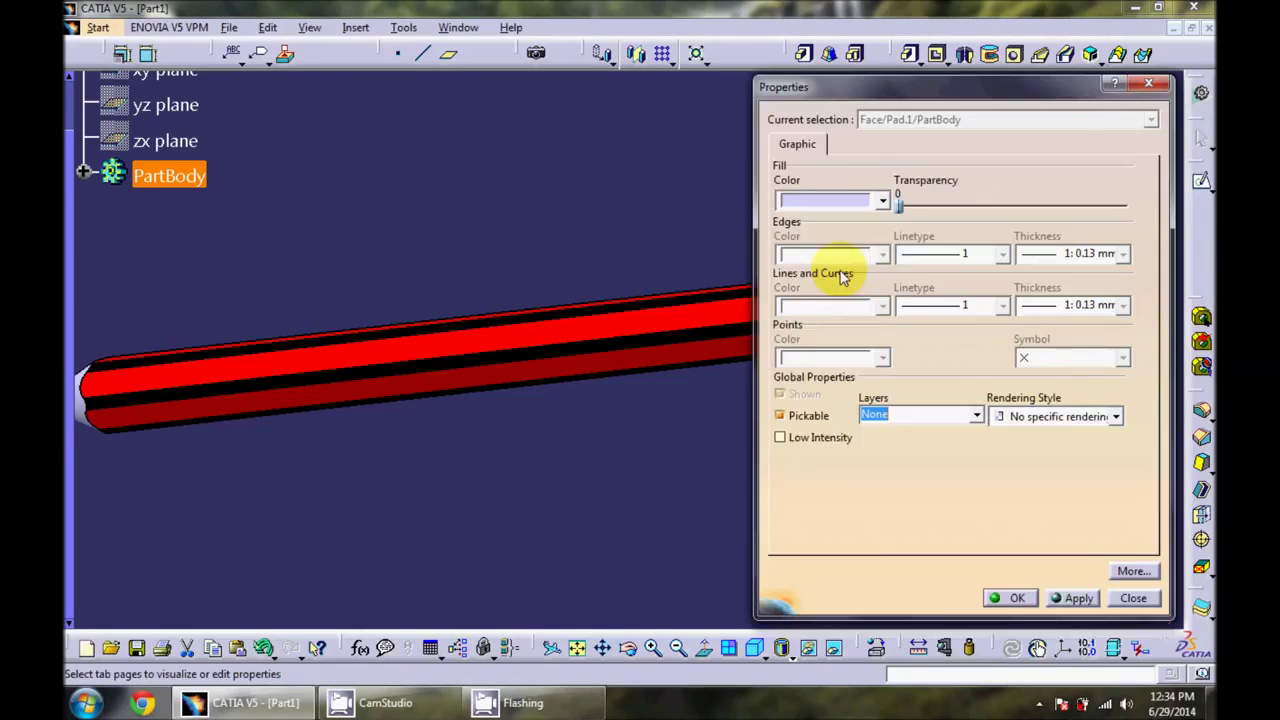
pyautogui.click(835, 202)
pyautogui.click(830, 490)
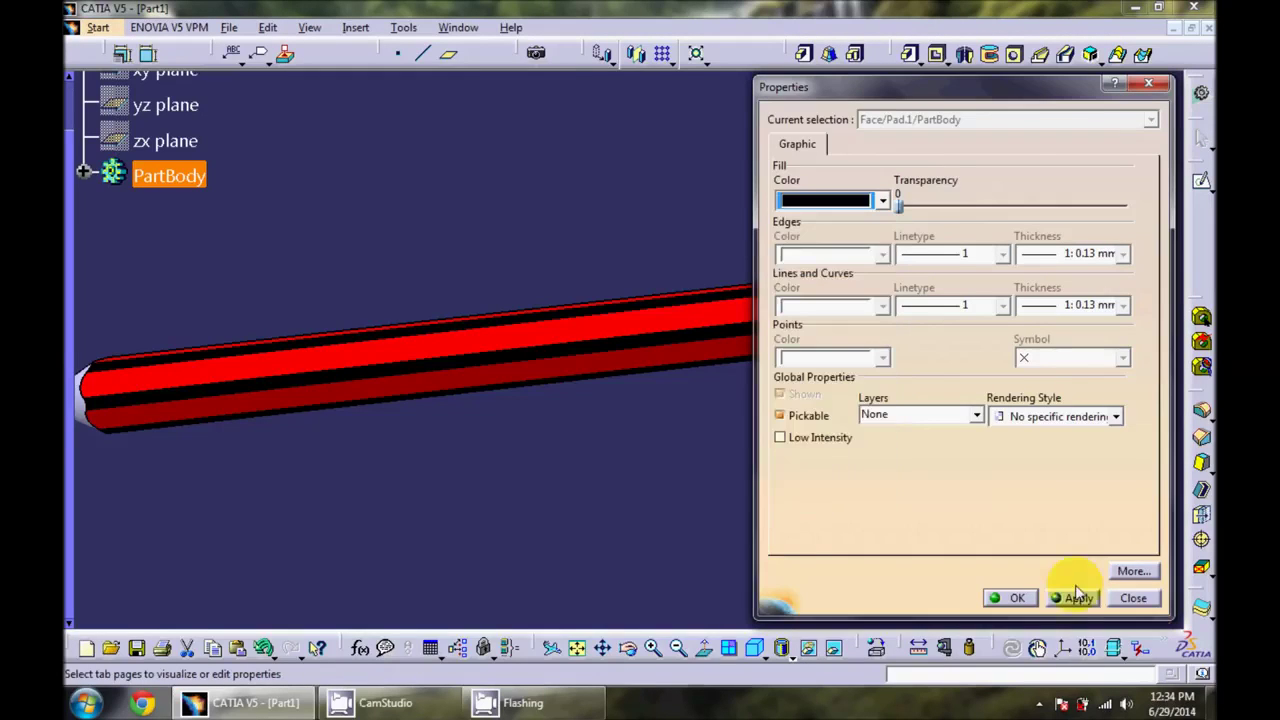
pyautogui.click(1018, 598)
pyautogui.moveTo(600, 366)
pyautogui.mouseDown(button='middle')
pyautogui.moveTo(849, 360)
pyautogui.moveTo(708, 380)
pyautogui.moveTo(621, 265)
pyautogui.moveTo(734, 306)
pyautogui.moveTo(689, 271)
pyautogui.moveTo(466, 369)
pyautogui.mouseUp(button='middle')
# - Colour the small face at the pencil's point black
pyautogui.click(507, 335)
pyautogui.rightClick(500, 320)
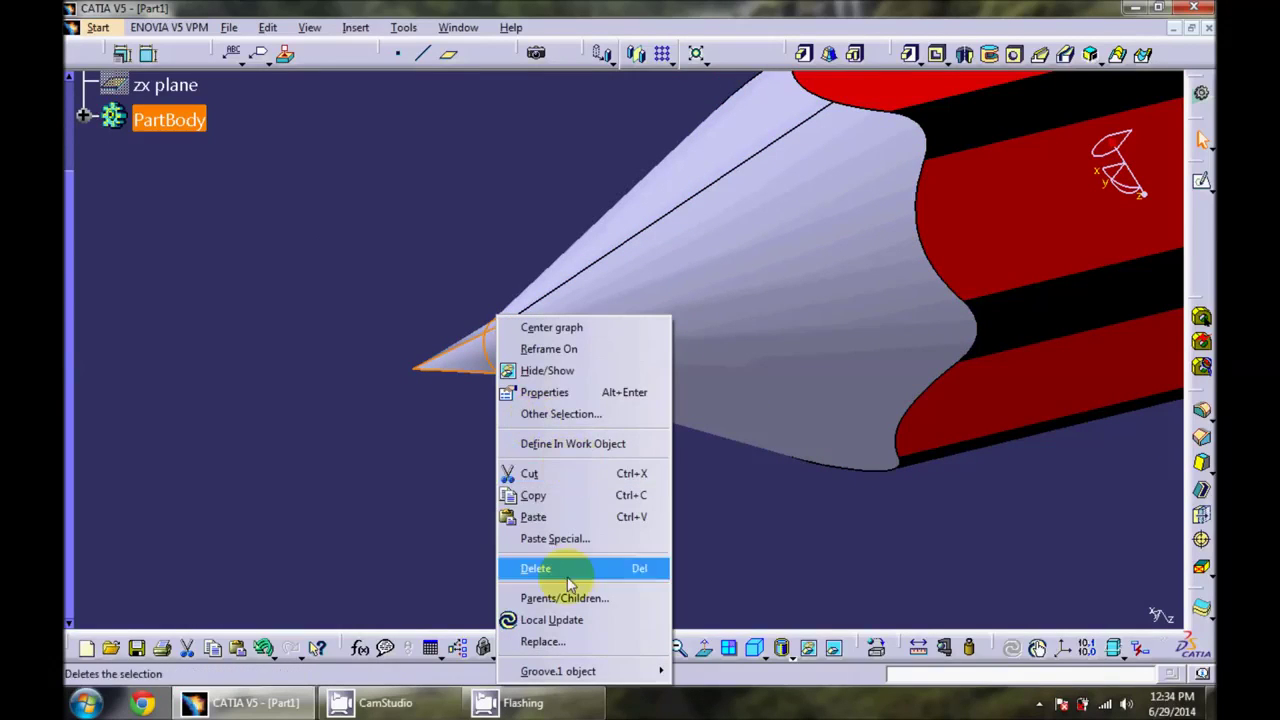
pyautogui.click(565, 390)
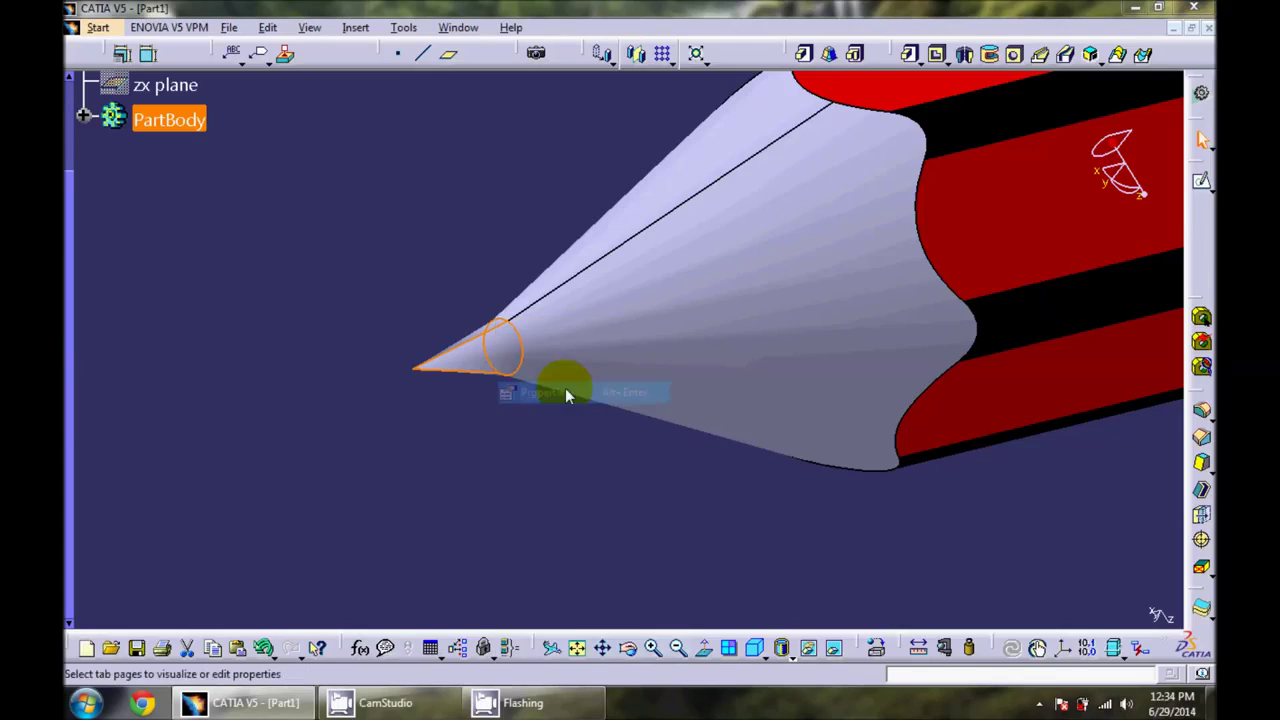
pyautogui.click(846, 201)
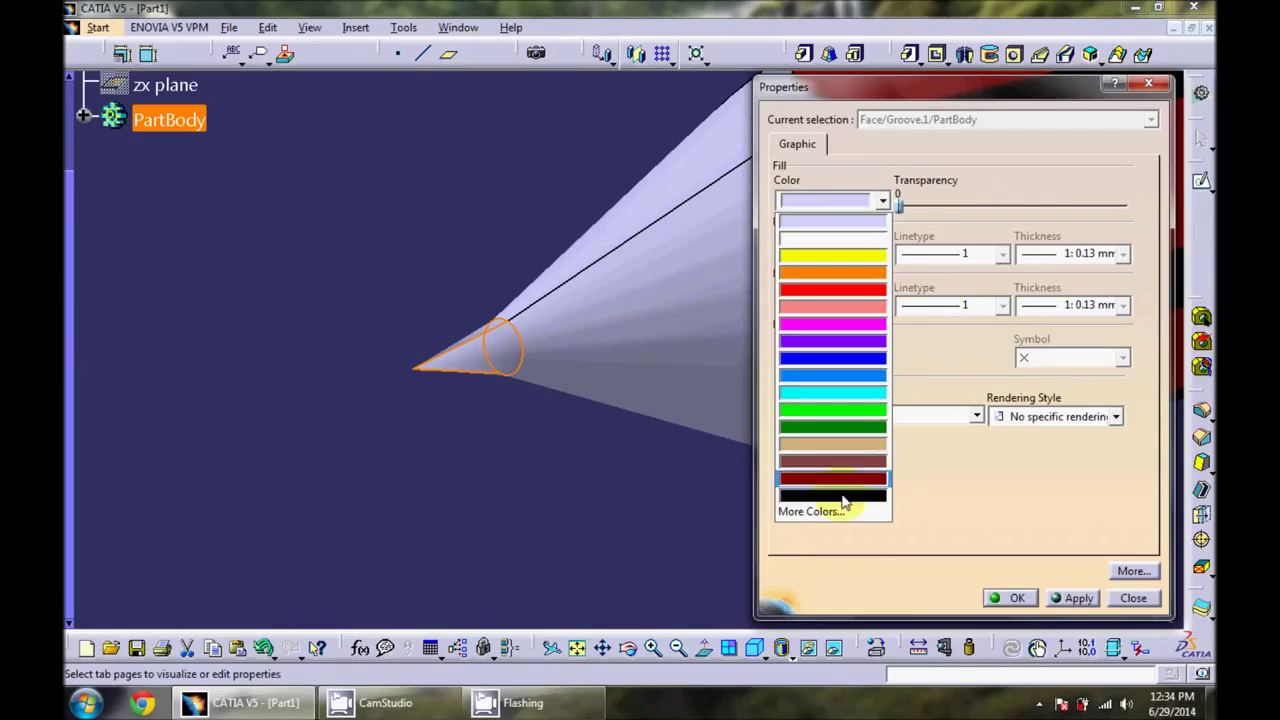
pyautogui.click(838, 497)
pyautogui.click(992, 598)
pyautogui.moveTo(729, 306)
pyautogui.mouseDown(button='middle')
pyautogui.moveTo(560, 320)
pyautogui.moveTo(557, 451)
pyautogui.mouseUp(button='middle')
# - Colour the sharpened cone tan
pyautogui.rightClick(586, 318)
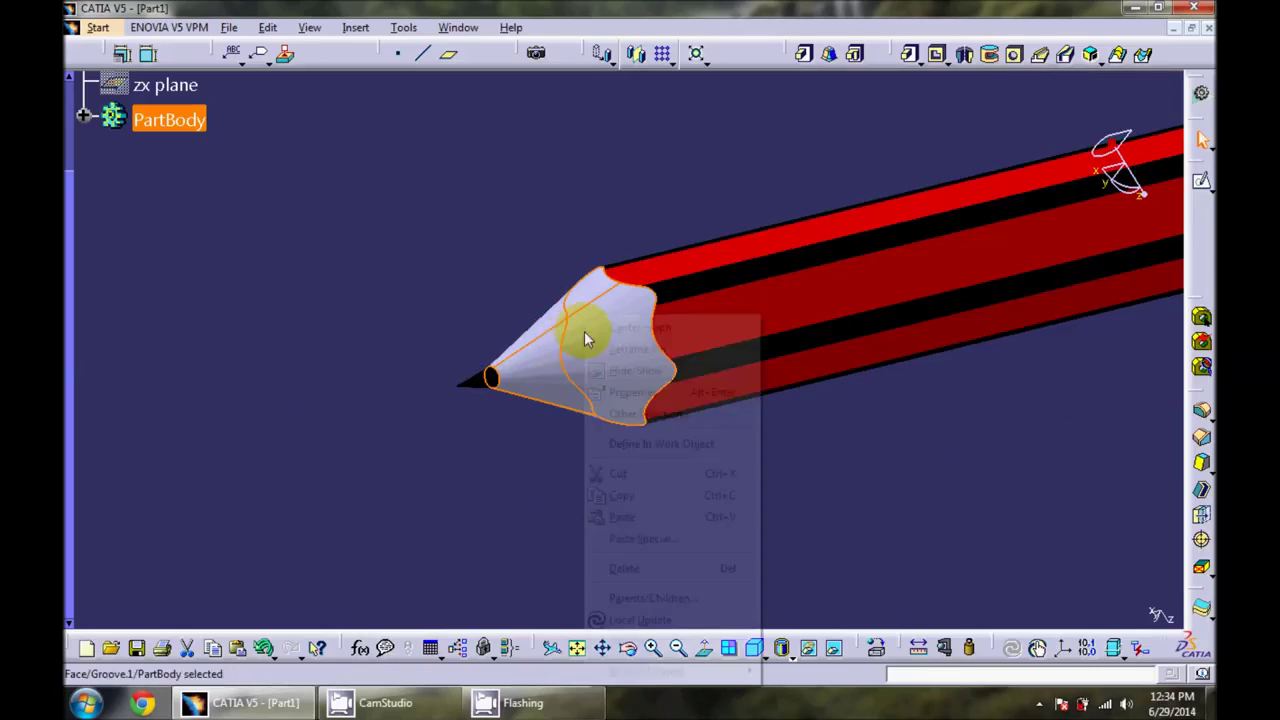
pyautogui.click(648, 393)
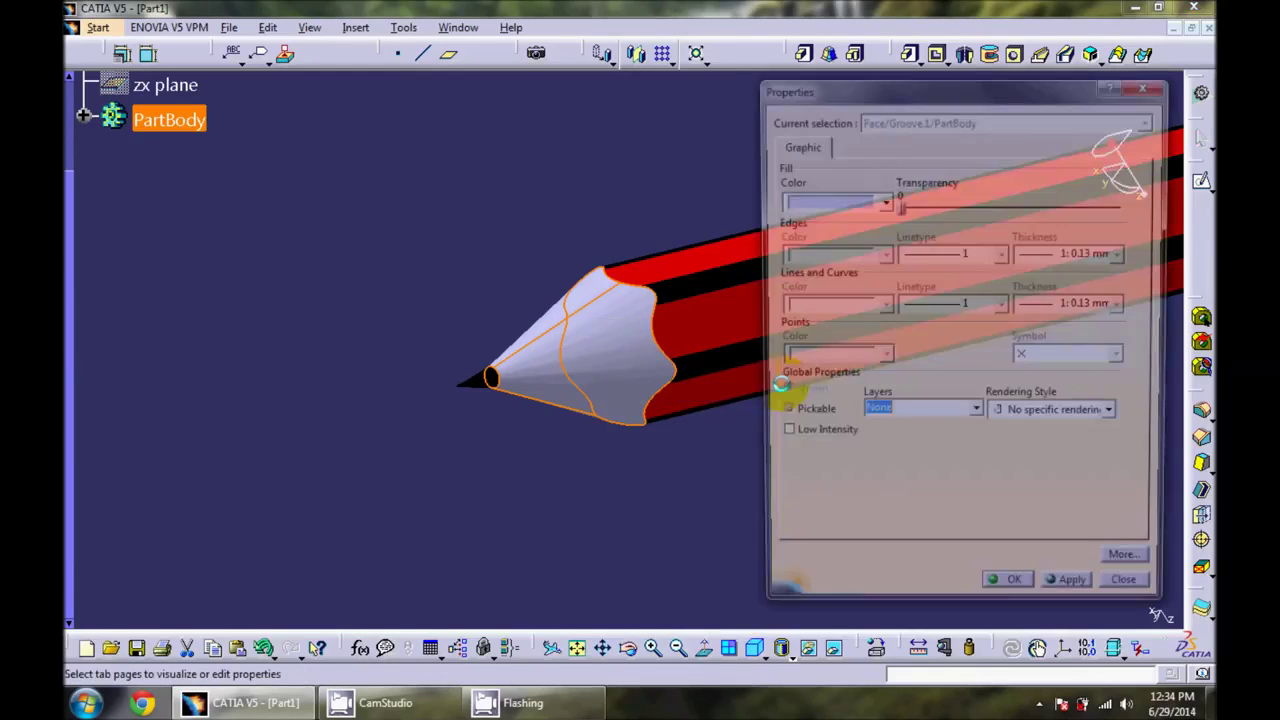
pyautogui.click(856, 203)
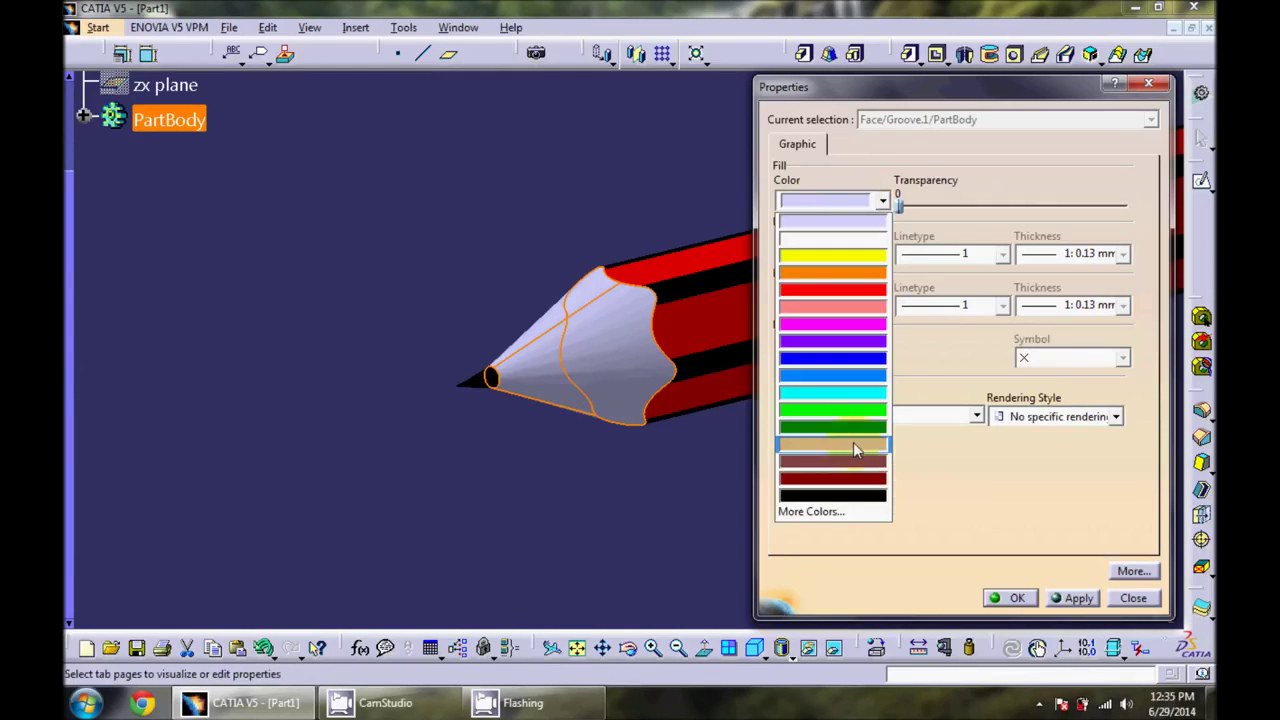
pyautogui.click(853, 442)
pyautogui.click(1071, 597)
pyautogui.click(1012, 597)
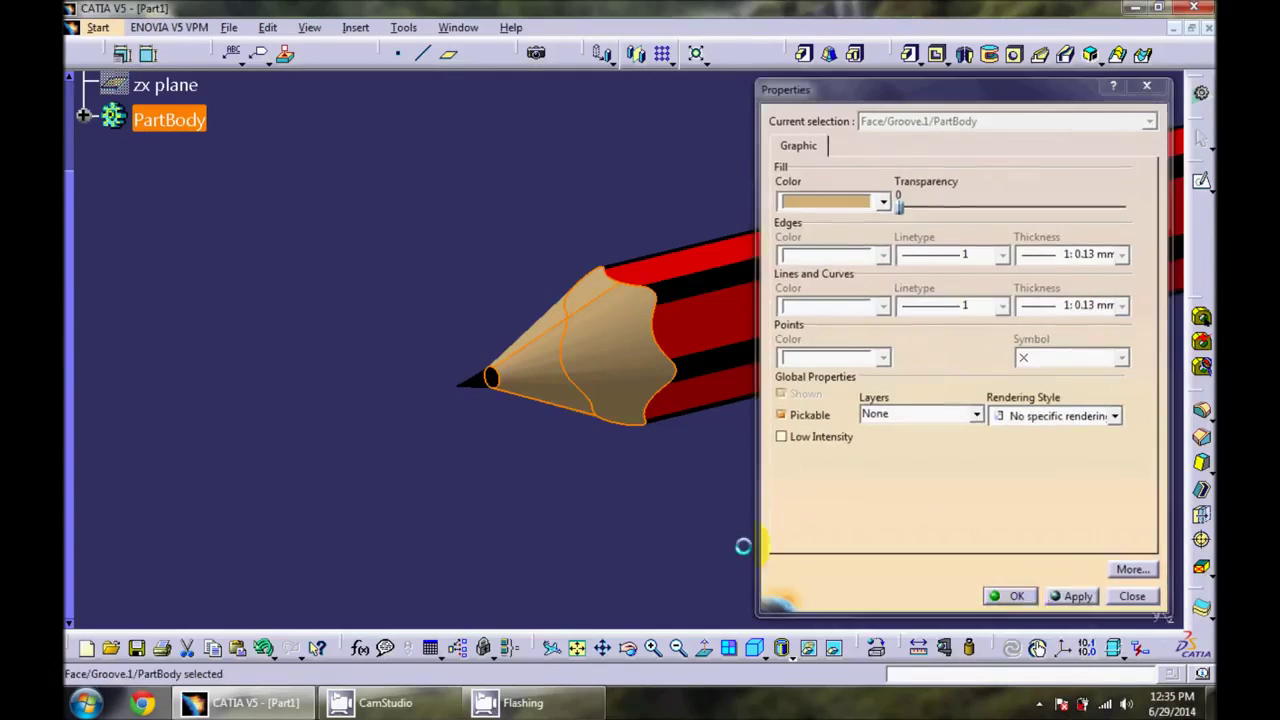
# - Turn to the pencil's back end and insert a new body, Body.2
pyautogui.moveTo(851, 326)
pyautogui.mouseDown(button='middle')
pyautogui.moveTo(646, 366)
pyautogui.moveTo(643, 523)
pyautogui.moveTo(579, 394)
pyautogui.moveTo(229, 429)
pyautogui.moveTo(700, 366)
pyautogui.moveTo(563, 377)
pyautogui.moveTo(753, 417)
pyautogui.moveTo(263, 437)
pyautogui.mouseUp(button='middle')
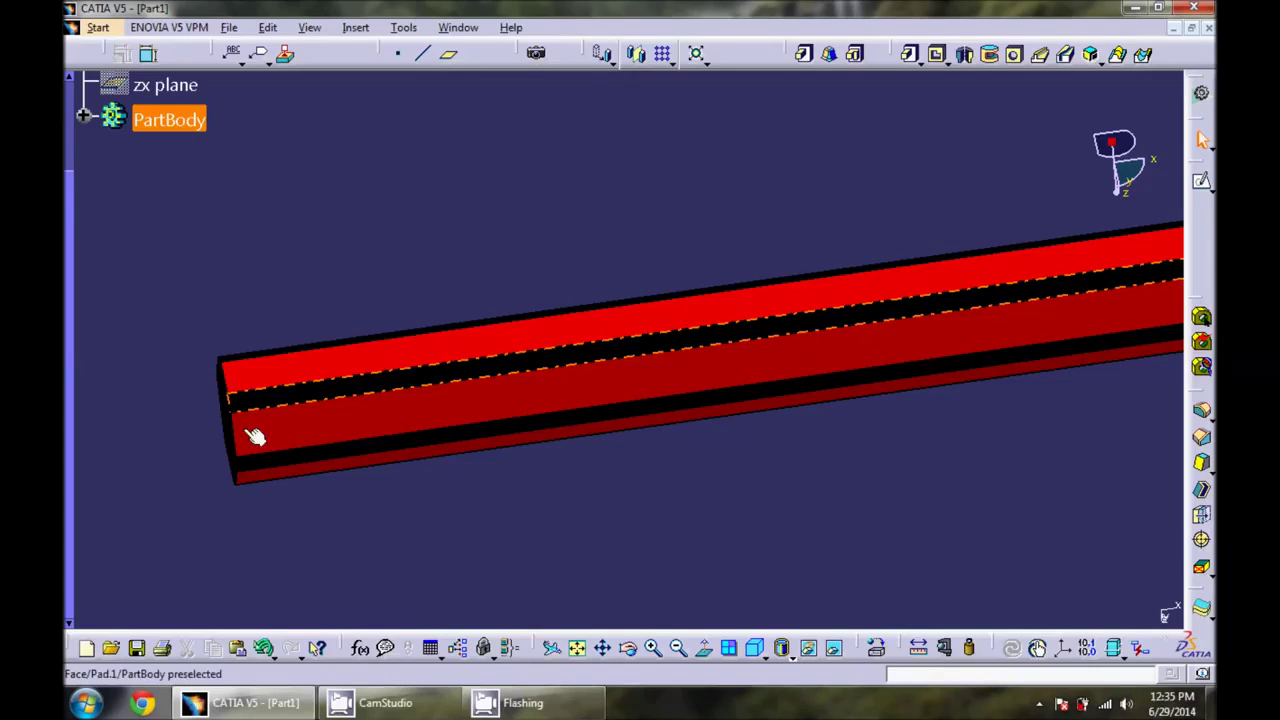
pyautogui.moveTo(391, 409)
pyautogui.mouseDown(button='middle')
pyautogui.moveTo(471, 374)
pyautogui.moveTo(483, 486)
pyautogui.mouseUp(button='middle')
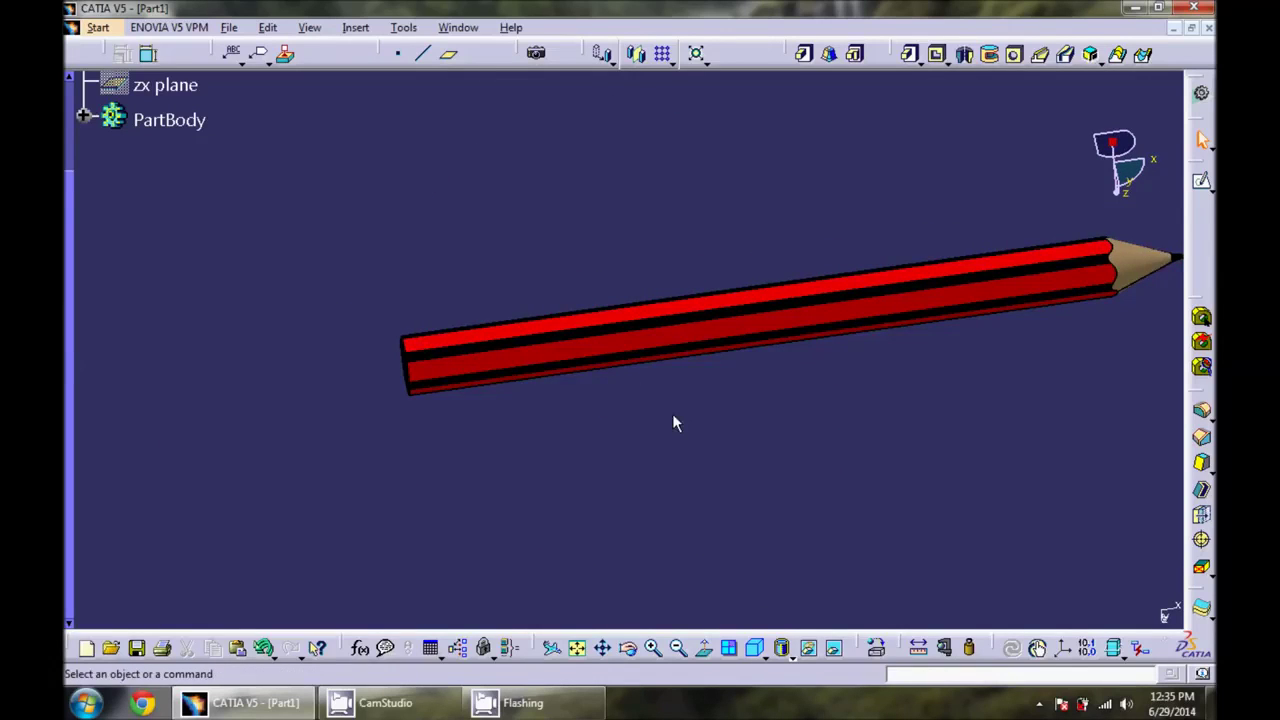
pyautogui.moveTo(672, 423); pyautogui.dragTo(657, 434, button='middle')
pyautogui.click(600, 330)
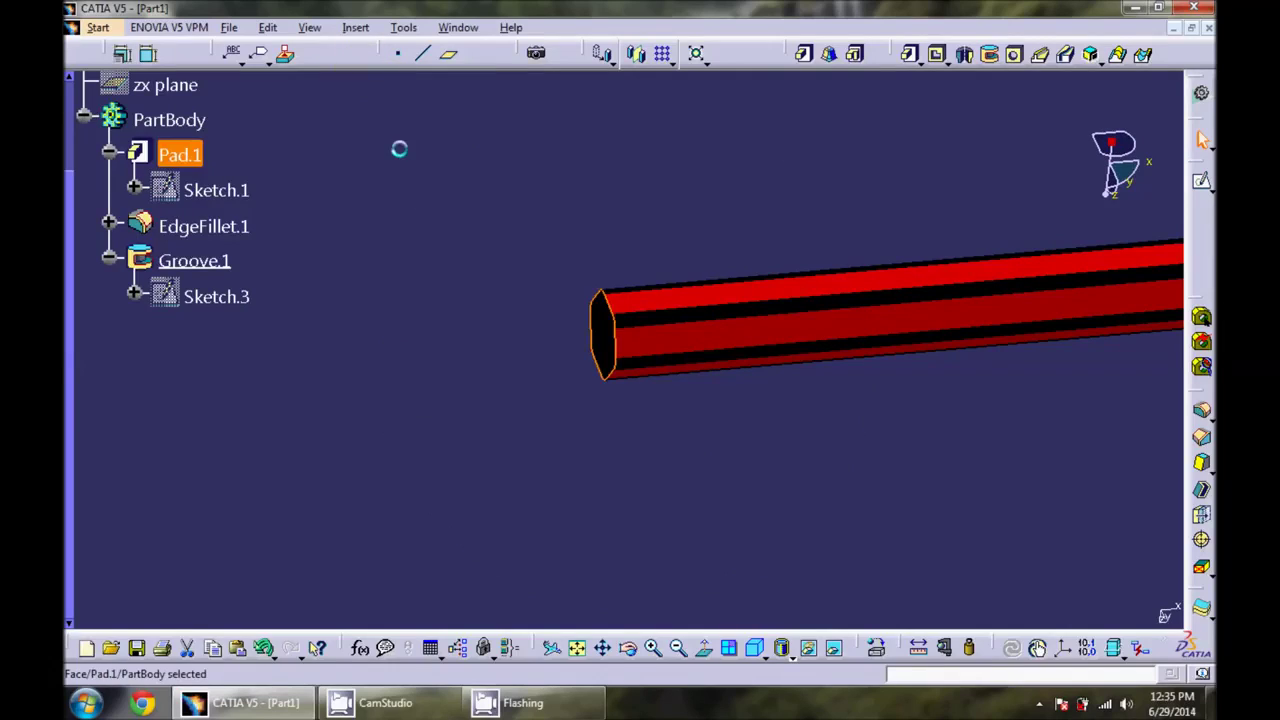
pyautogui.click(356, 27)
pyautogui.click(372, 71)
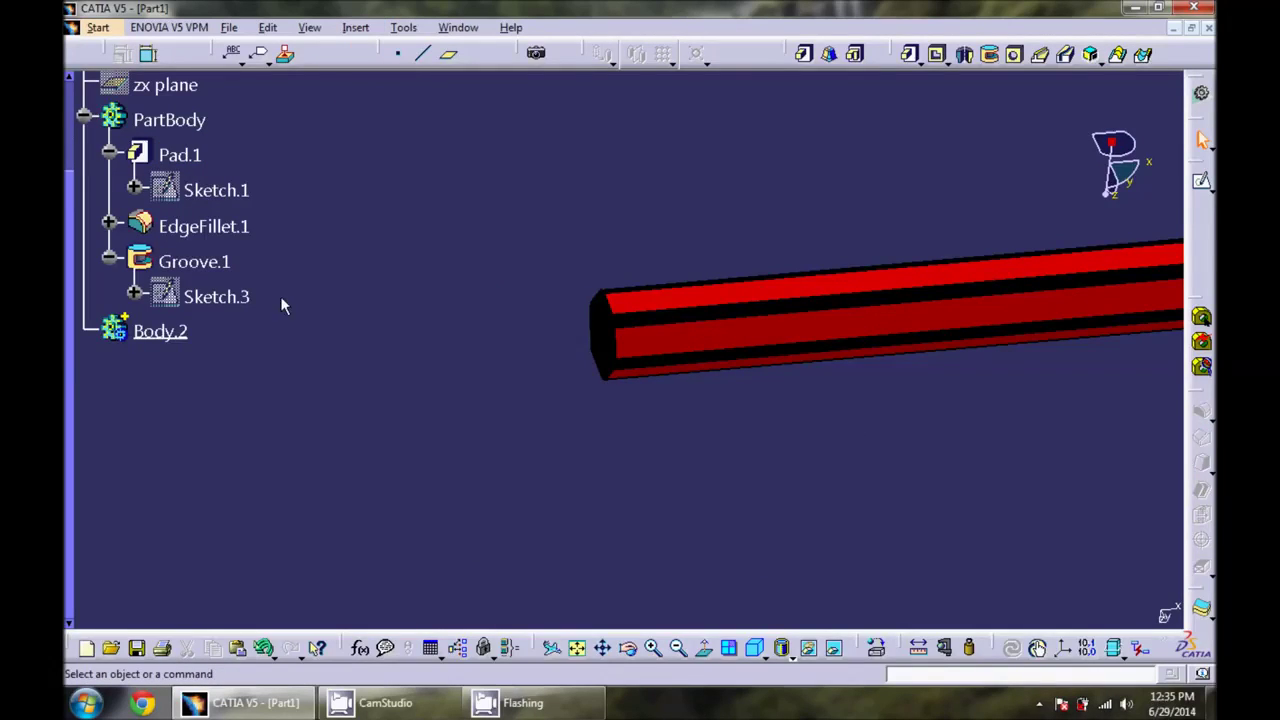
# - Pad the pencil's back end face along reference edge EdgeFillet.1\Edge.2 to create Pad.3
pyautogui.moveTo(517, 366); pyautogui.dragTo(590, 340, button='middle')
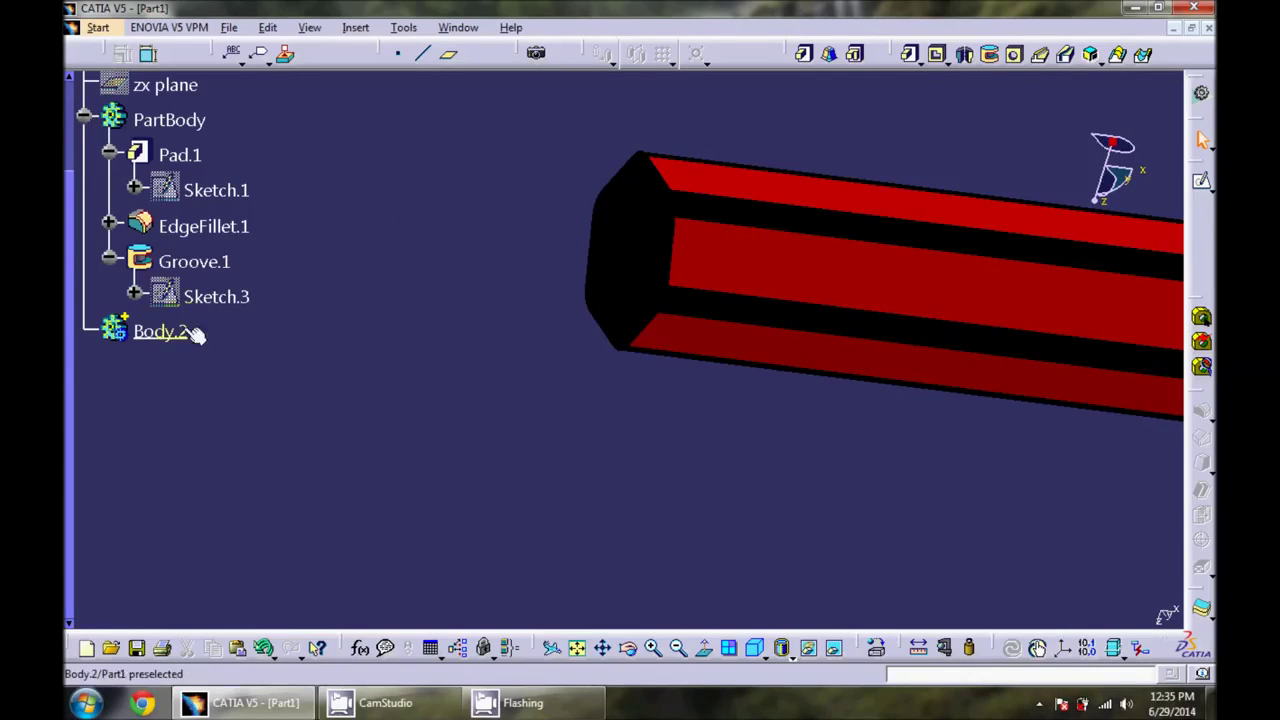
pyautogui.click(804, 55)
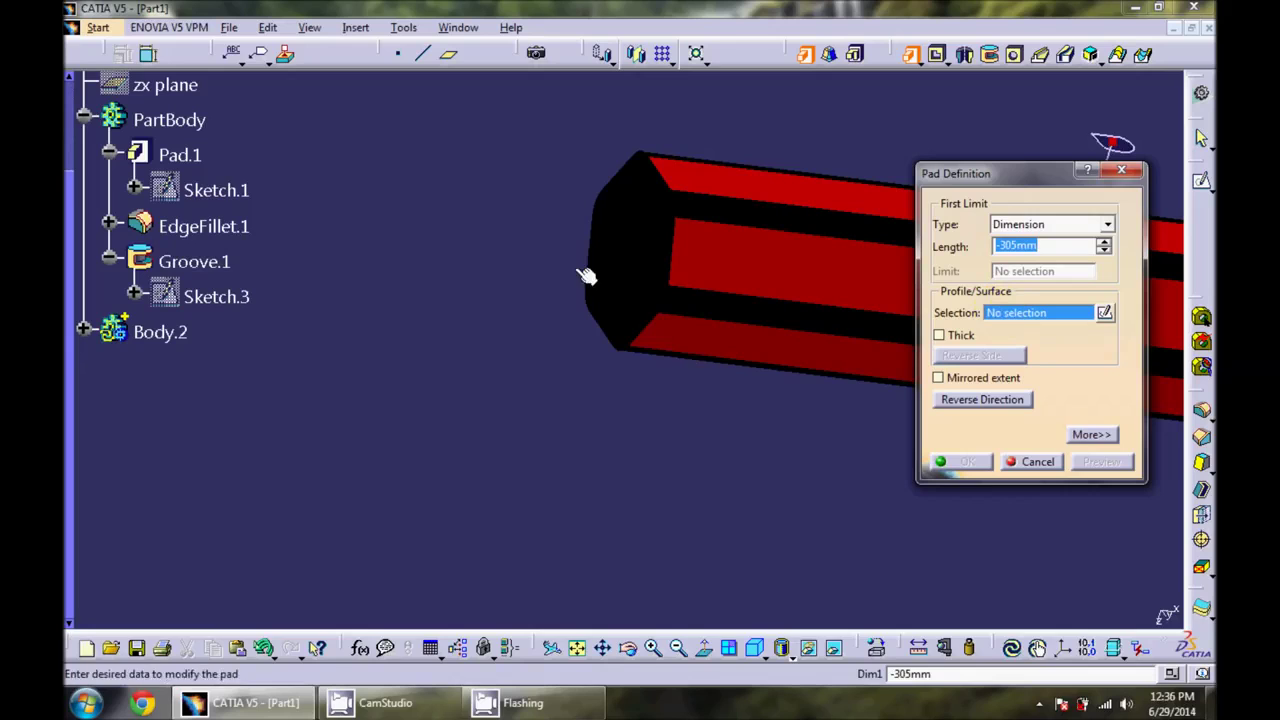
pyautogui.click(645, 275)
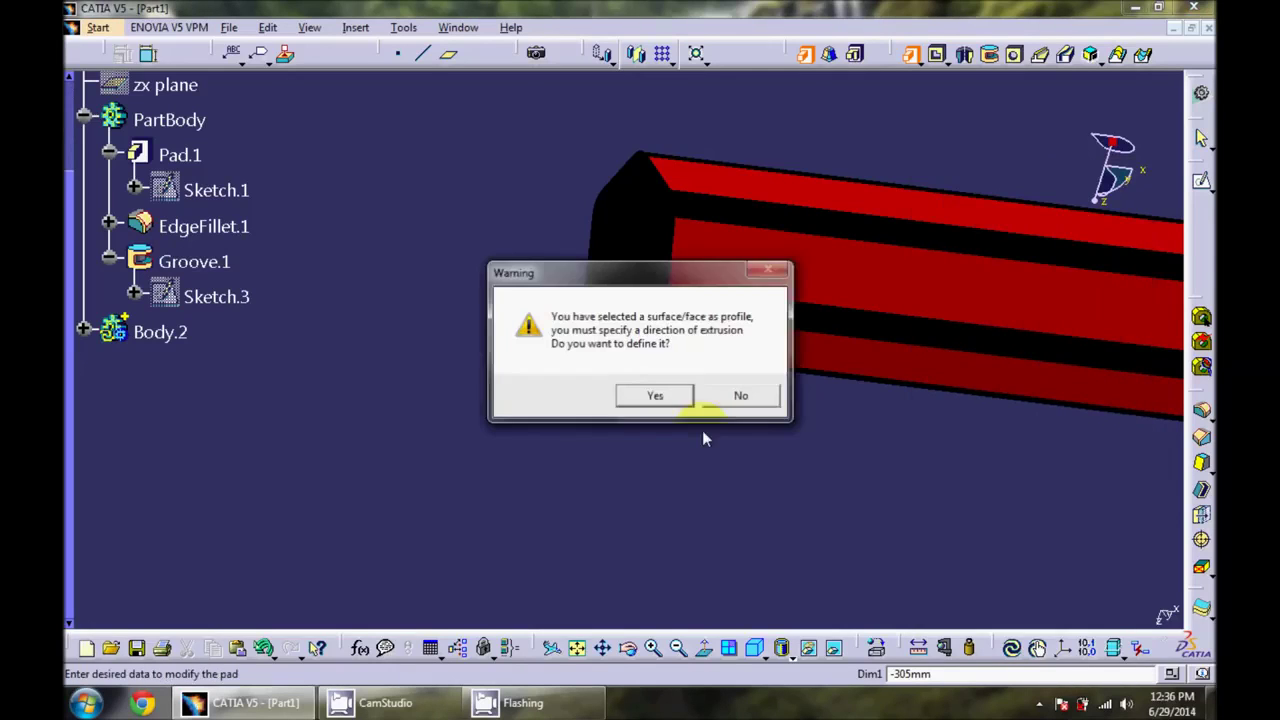
pyautogui.click(650, 397)
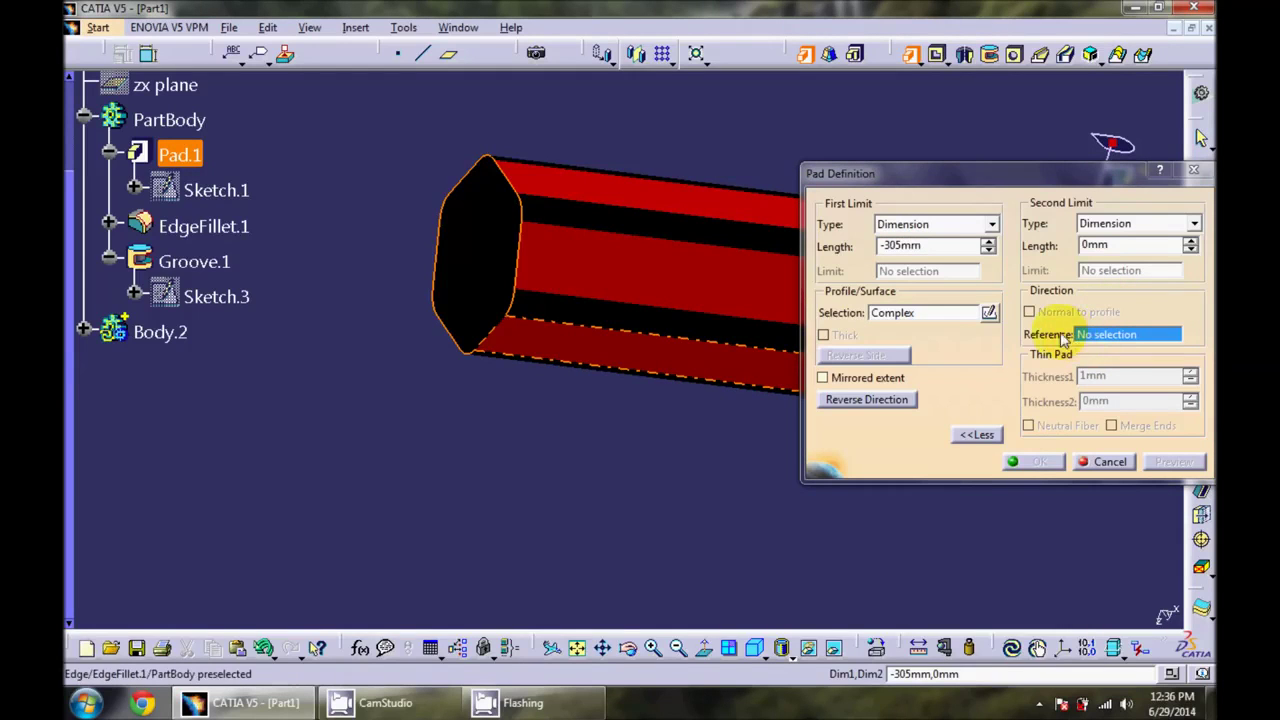
pyautogui.click(603, 231)
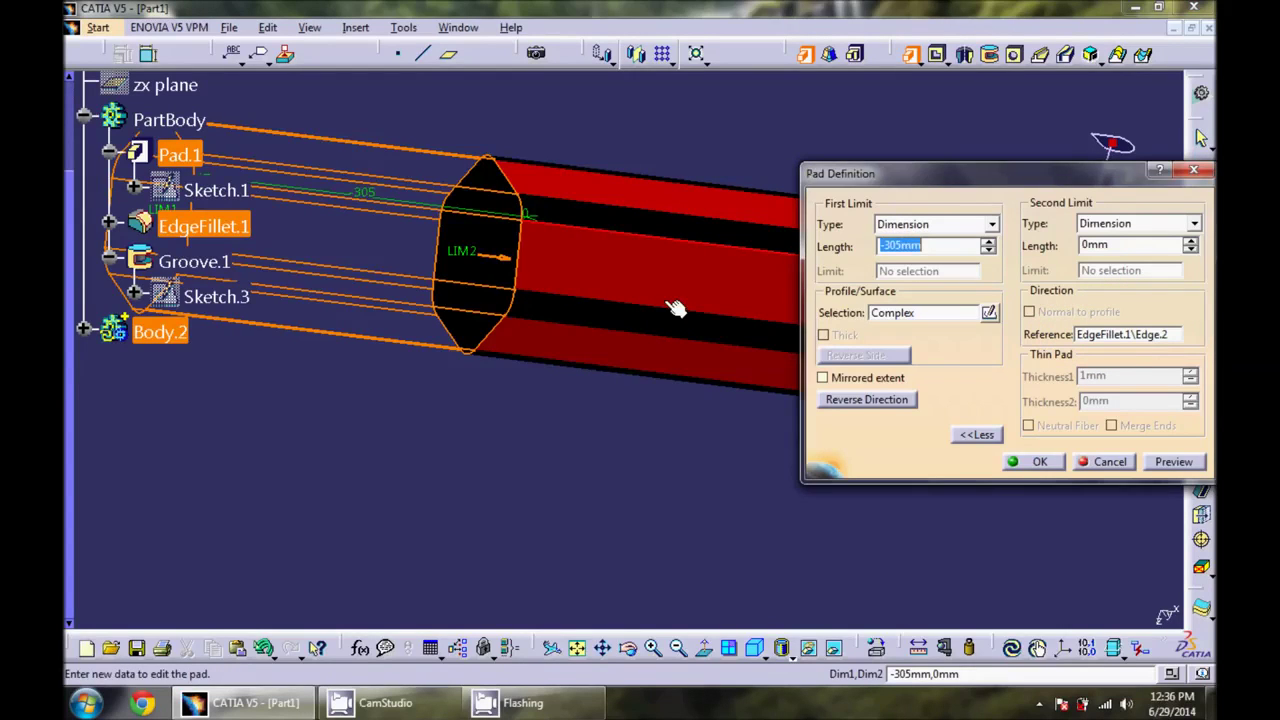
pyautogui.moveTo(790, 366); pyautogui.dragTo(405, 564, button='middle')
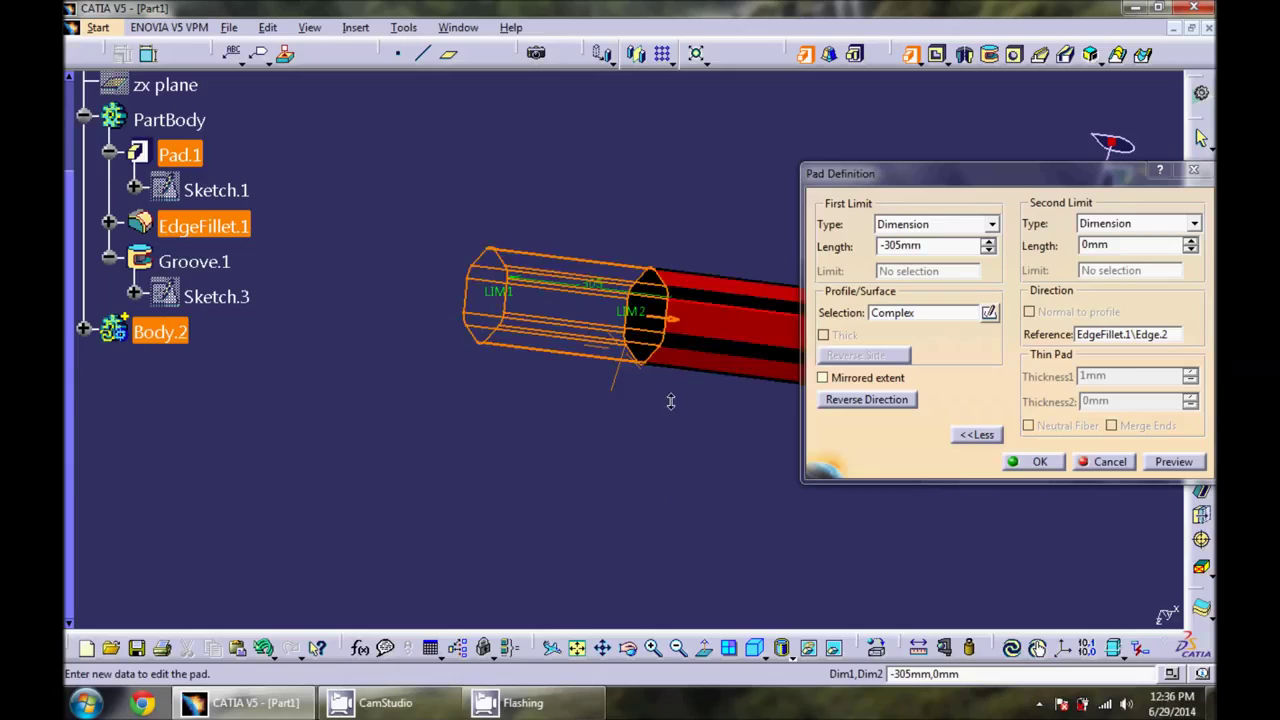
pyautogui.moveTo(405, 564); pyautogui.dragTo(1145, 420, button='middle')
pyautogui.click(1037, 461)
# - Zoom and rotate to inspect the new hexagonal end, then expand Body.2 to show Pad.3
pyautogui.moveTo(528, 426); pyautogui.dragTo(694, 306, button='middle')
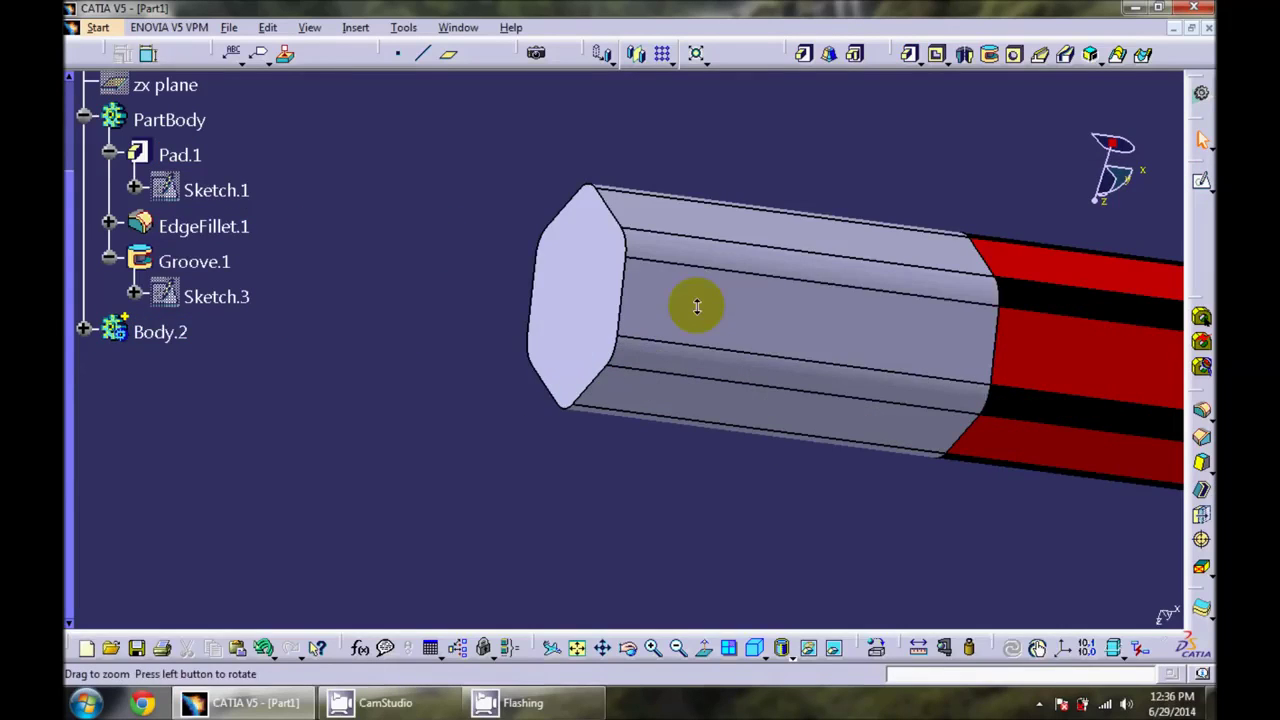
pyautogui.moveTo(794, 300)
pyautogui.mouseDown(button='middle')
pyautogui.moveTo(665, 296)
pyautogui.moveTo(655, 343)
pyautogui.mouseUp(button='middle')
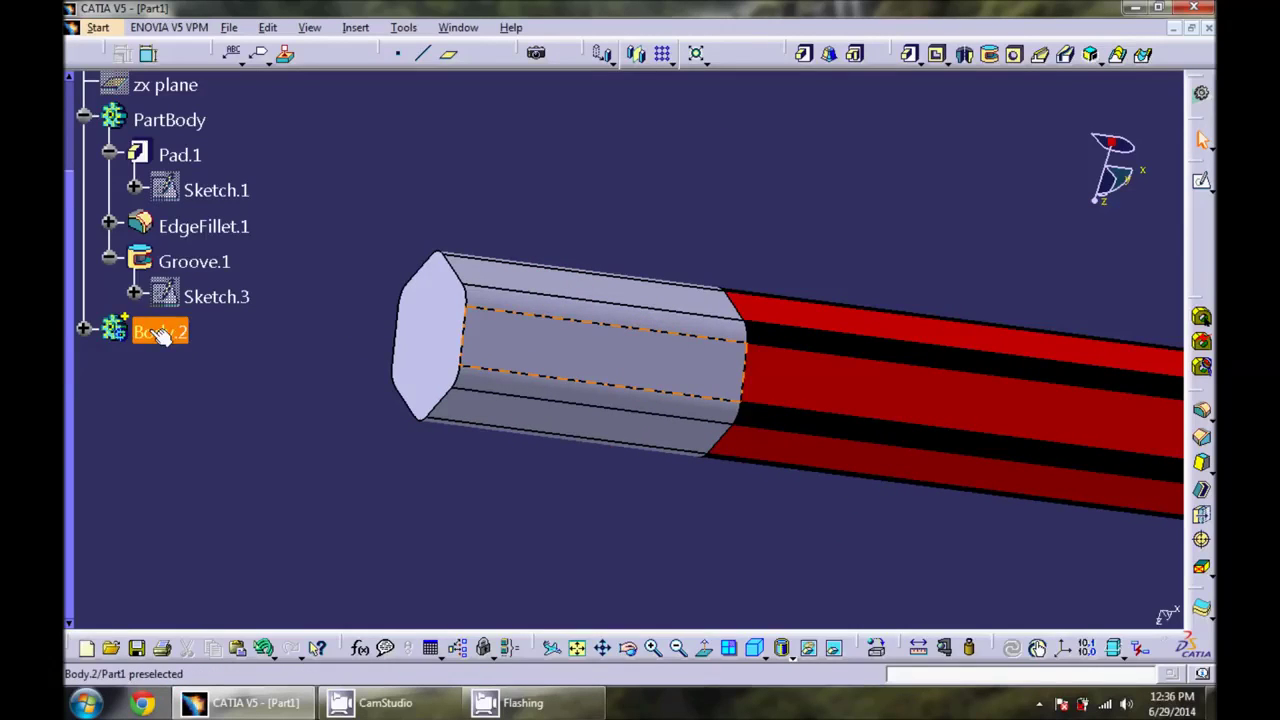
pyautogui.click(84, 331)
# - Set Pad.3's Fill Color to black in its Graphic properties and view the whole pencil
pyautogui.rightClick(190, 369)
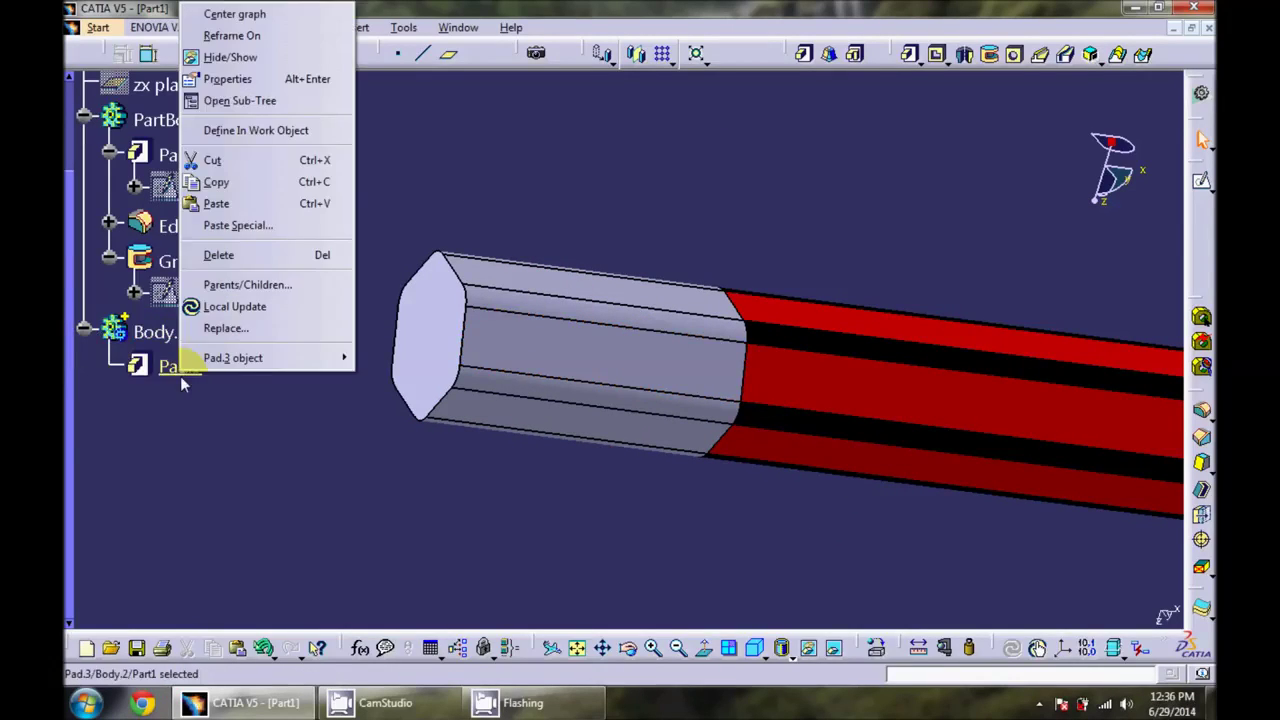
pyautogui.click(228, 79)
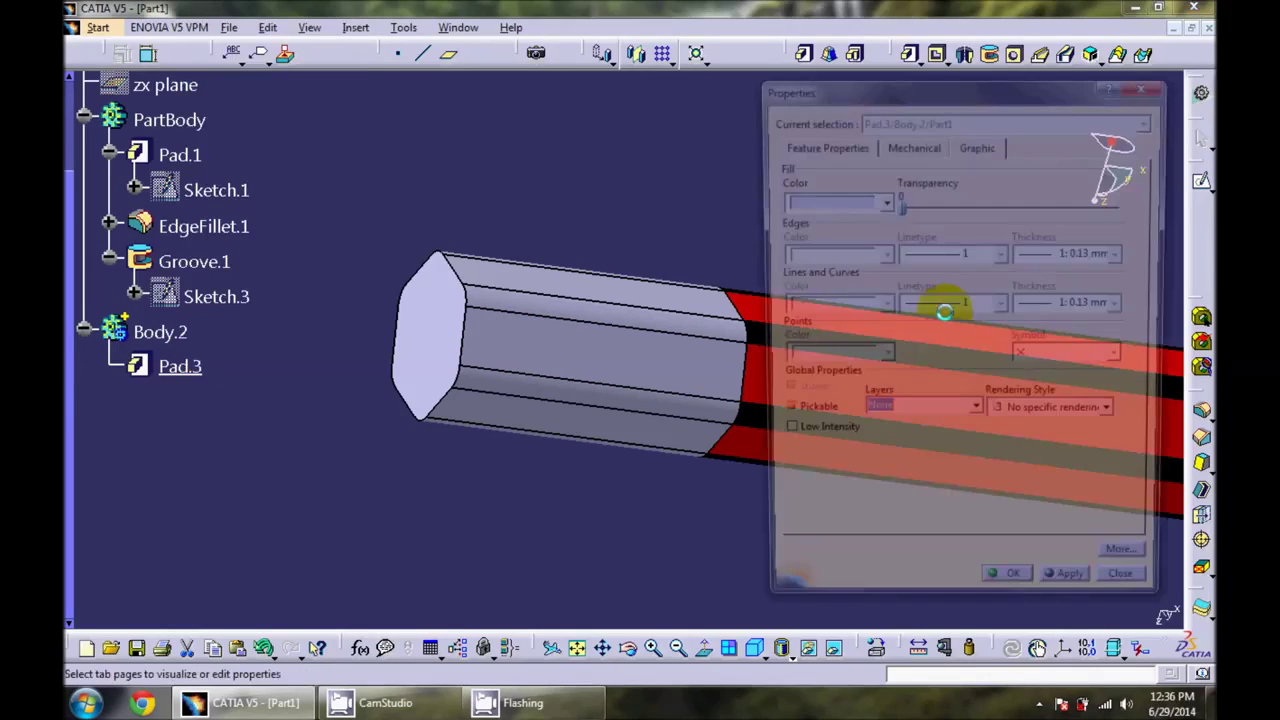
pyautogui.click(872, 202)
pyautogui.click(832, 495)
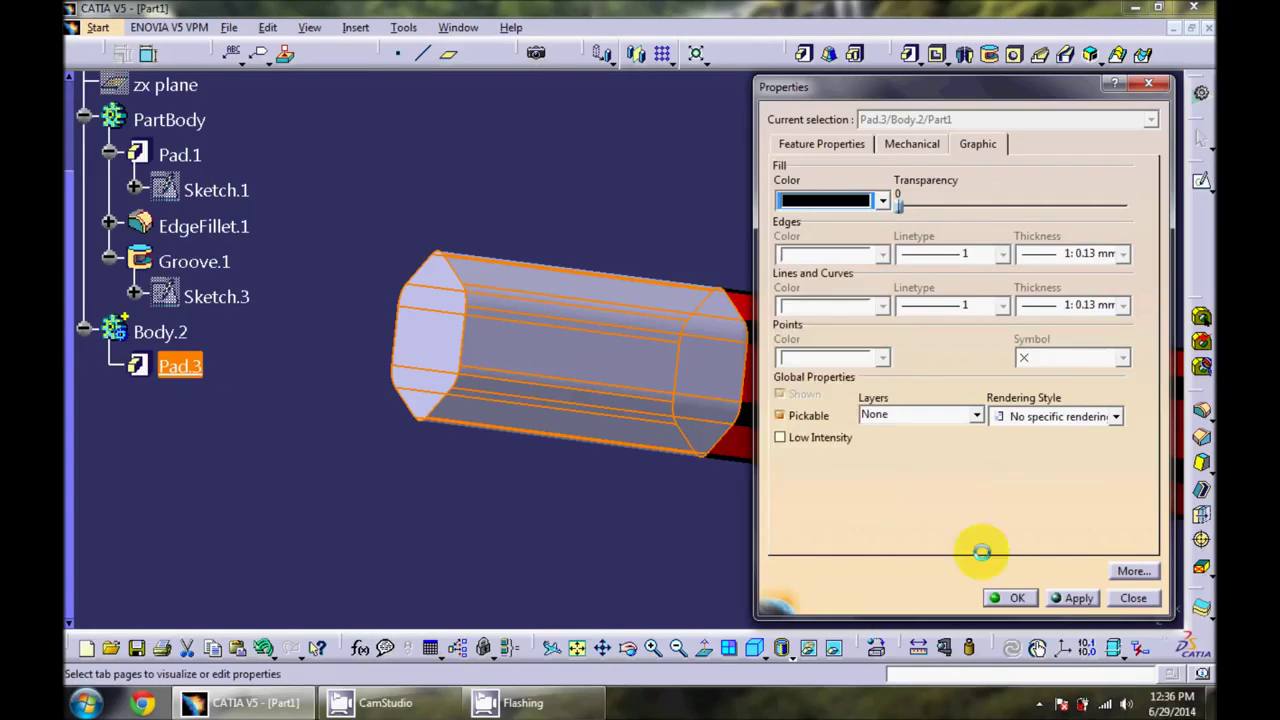
pyautogui.click(1012, 597)
pyautogui.moveTo(794, 453)
pyautogui.mouseDown(button='middle')
pyautogui.moveTo(818, 529)
pyautogui.moveTo(911, 449)
pyautogui.moveTo(826, 417)
pyautogui.moveTo(529, 457)
pyautogui.moveTo(647, 476)
pyautogui.moveTo(786, 537)
pyautogui.moveTo(629, 543)
pyautogui.moveTo(604, 497)
pyautogui.moveTo(657, 410)
pyautogui.mouseUp(button='middle')
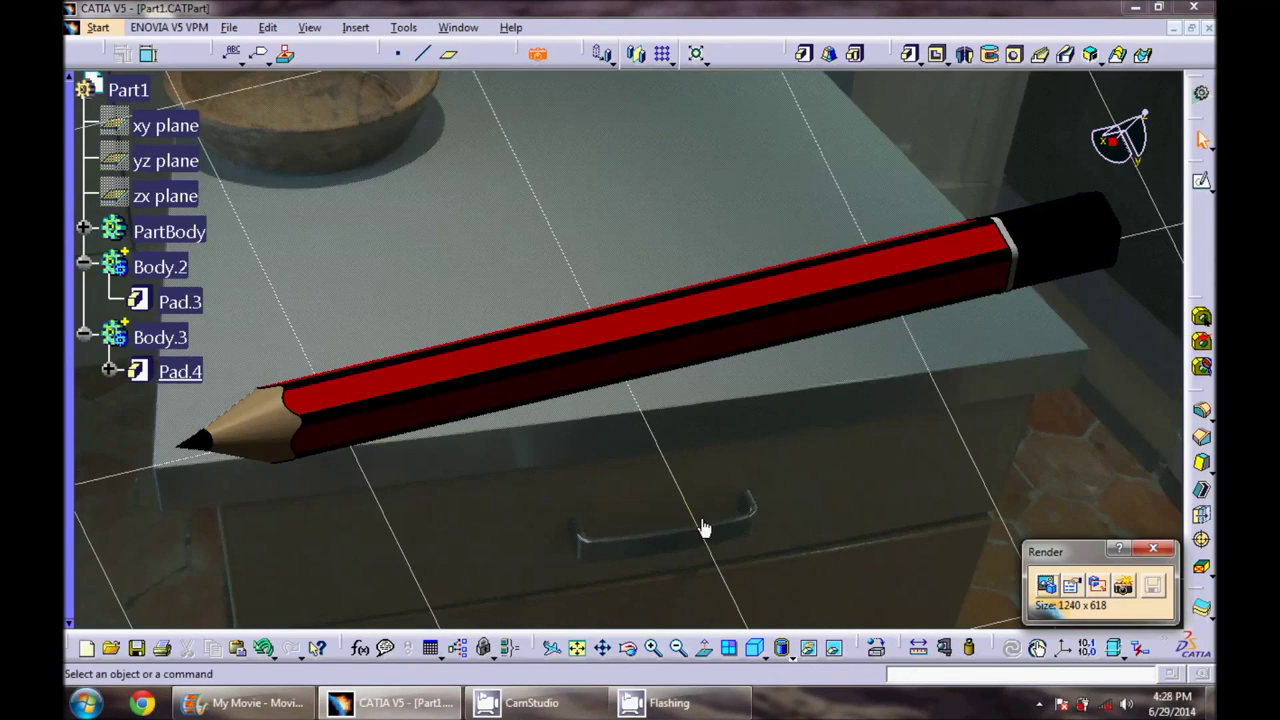
# - Try the Kitchen scene from the scene catalog, then switch to Kitchen 2
pyautogui.moveTo(571, 428); pyautogui.dragTo(1043, 586, button='middle')
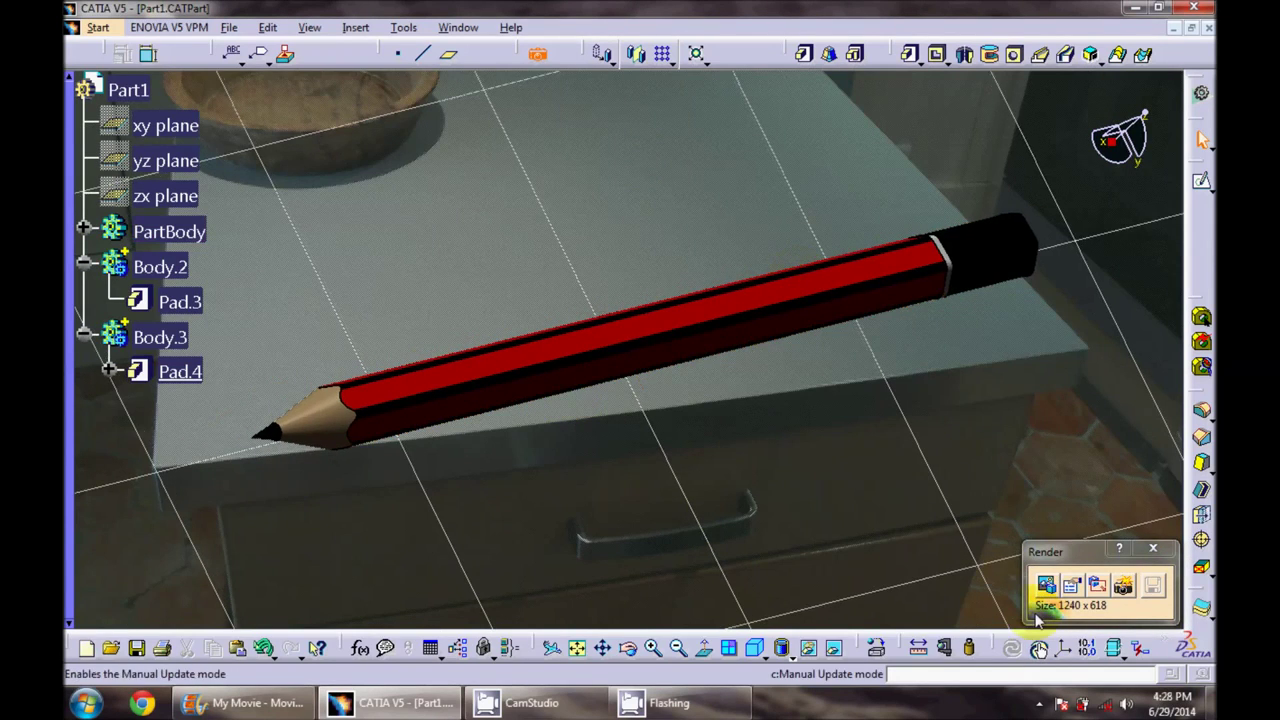
pyautogui.click(945, 313)
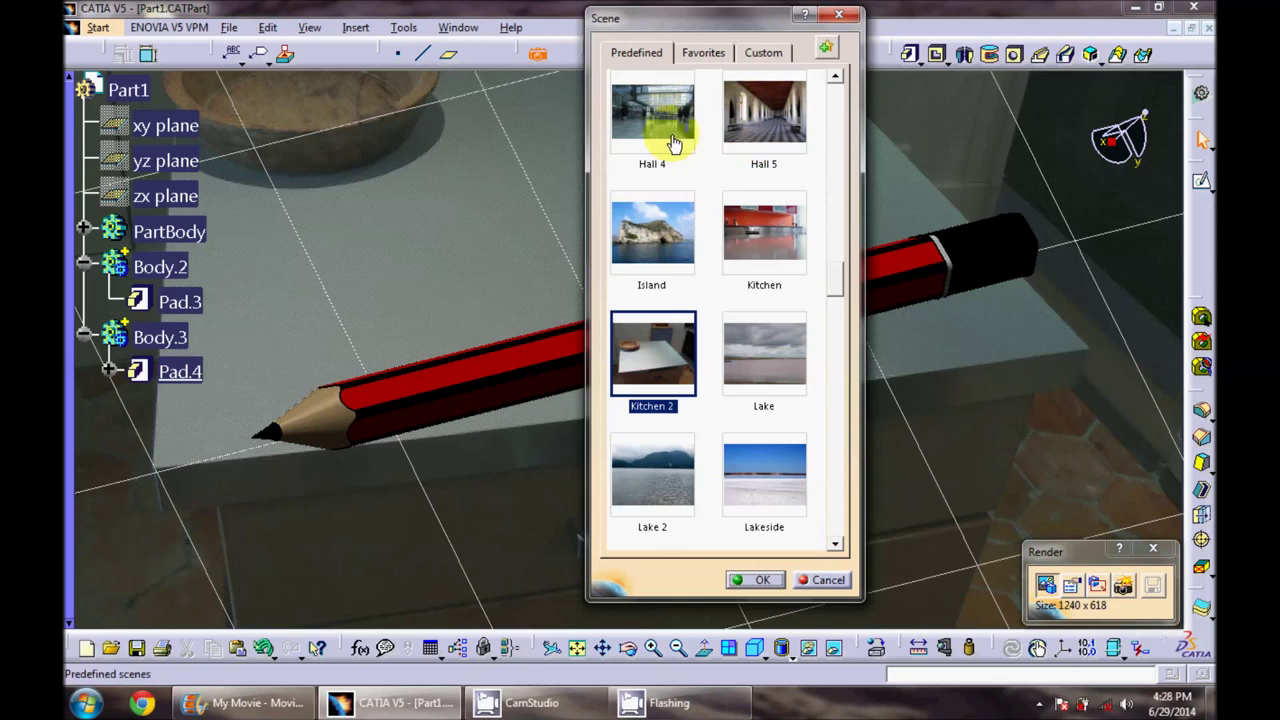
pyautogui.click(757, 255)
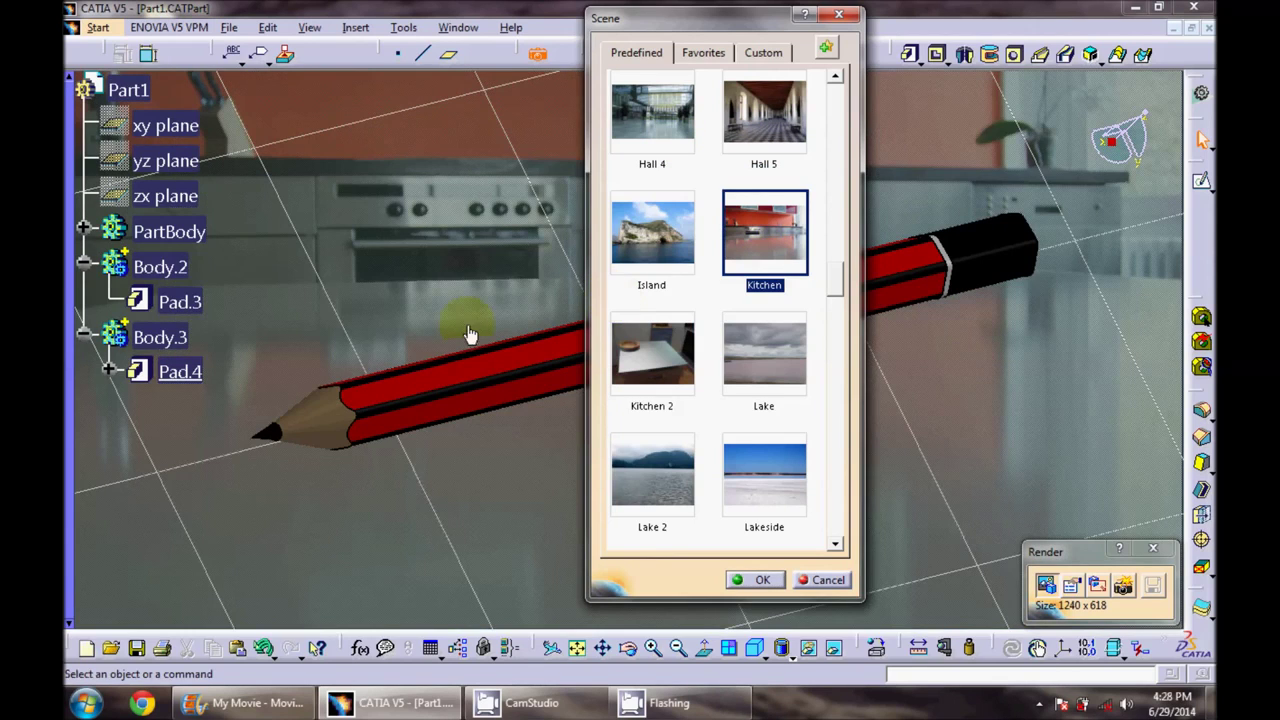
pyautogui.moveTo(600, 17); pyautogui.dragTo(752, 23)
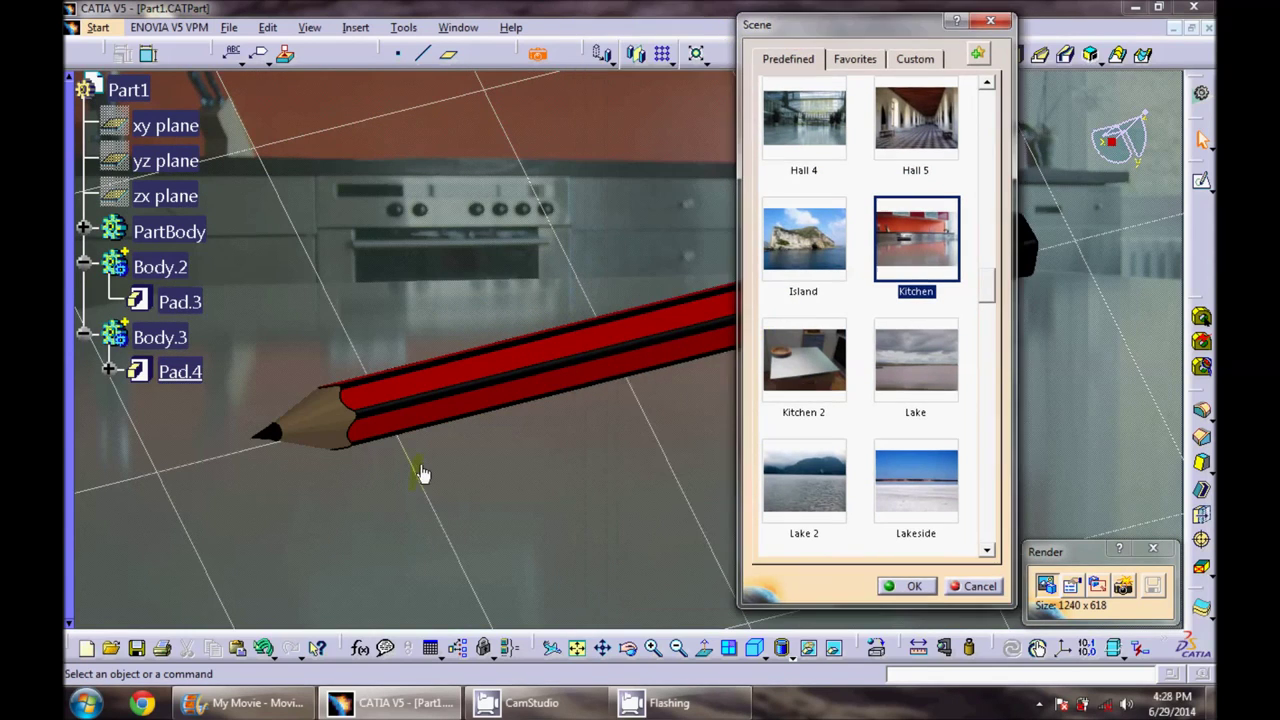
pyautogui.moveTo(430, 486)
pyautogui.mouseDown(button='middle')
pyautogui.moveTo(586, 537)
pyautogui.moveTo(577, 431)
pyautogui.moveTo(735, 390)
pyautogui.mouseUp(button='middle')
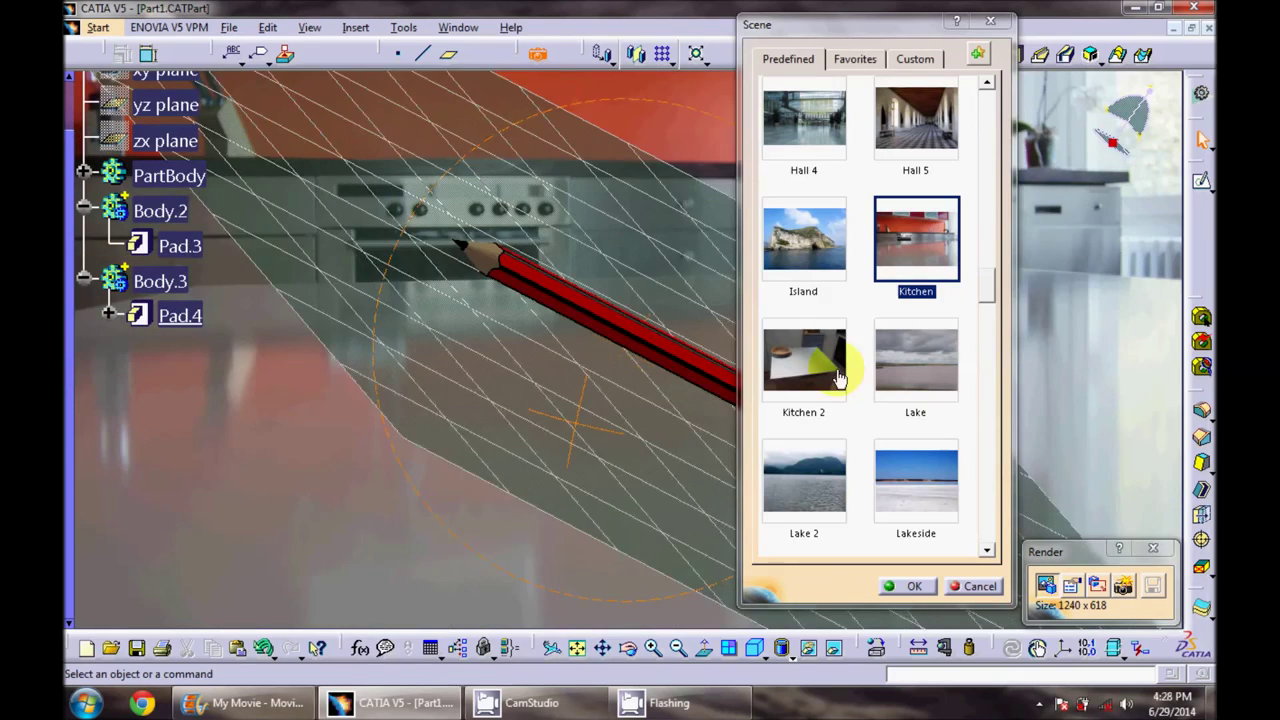
pyautogui.click(804, 360)
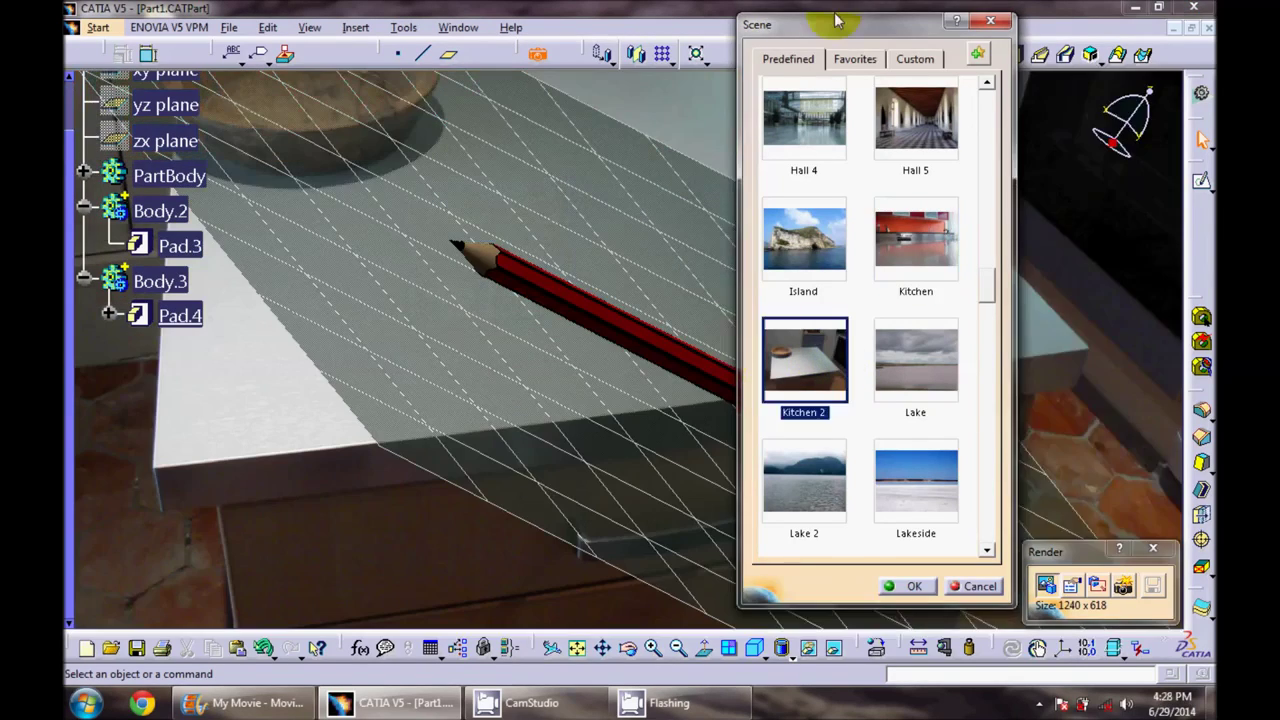
# - Rotate the pencil to lie angled across the Kitchen 2 countertop and confirm the scene
pyautogui.moveTo(840, 23); pyautogui.dragTo(1089, 10)
pyautogui.moveTo(421, 272)
pyautogui.mouseDown(button='middle')
pyautogui.moveTo(400, 423)
pyautogui.moveTo(366, 491)
pyautogui.moveTo(514, 288)
pyautogui.moveTo(600, 283)
pyautogui.mouseUp(button='middle')
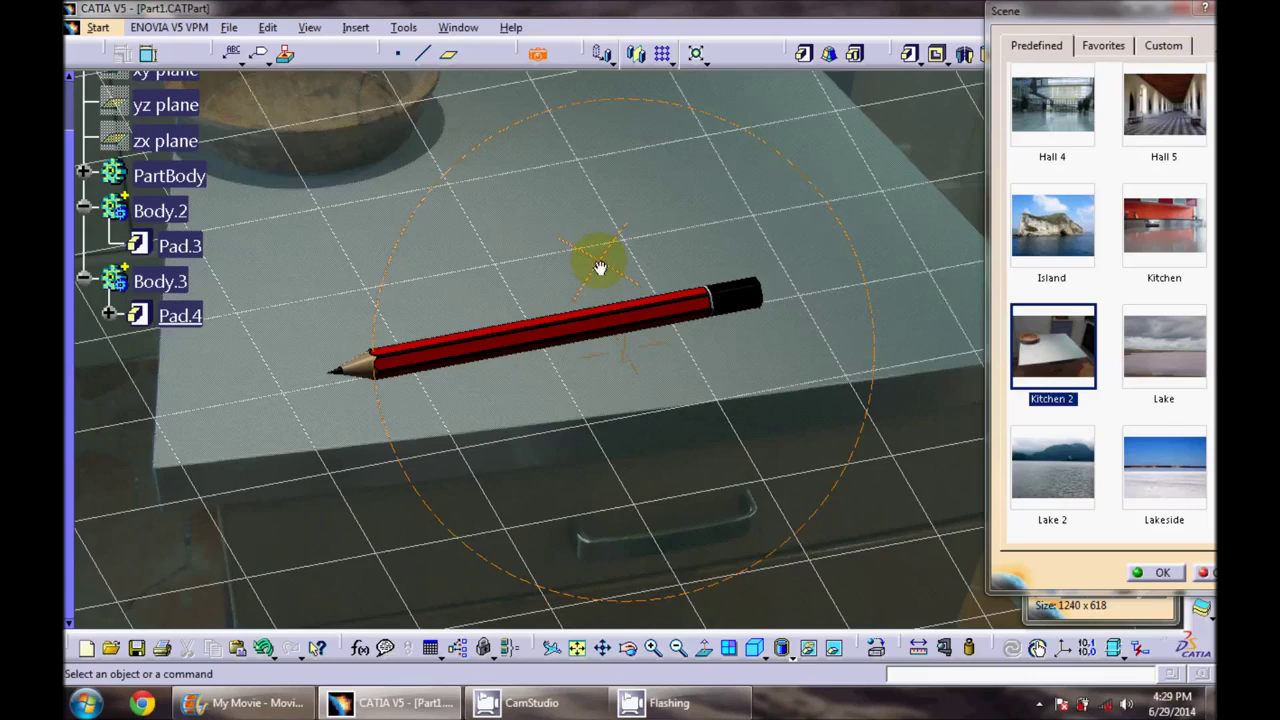
pyautogui.moveTo(591, 277)
pyautogui.mouseDown(button='middle')
pyautogui.moveTo(931, 274)
pyautogui.moveTo(783, 274)
pyautogui.moveTo(723, 251)
pyautogui.moveTo(794, 294)
pyautogui.moveTo(821, 263)
pyautogui.moveTo(586, 264)
pyautogui.moveTo(547, 311)
pyautogui.mouseUp(button='middle')
pyautogui.moveTo(491, 371)
pyautogui.mouseDown(button='middle')
pyautogui.moveTo(478, 322)
pyautogui.moveTo(488, 333)
pyautogui.moveTo(475, 343)
pyautogui.mouseUp(button='middle')
pyautogui.moveTo(1005, 12); pyautogui.dragTo(795, 9)
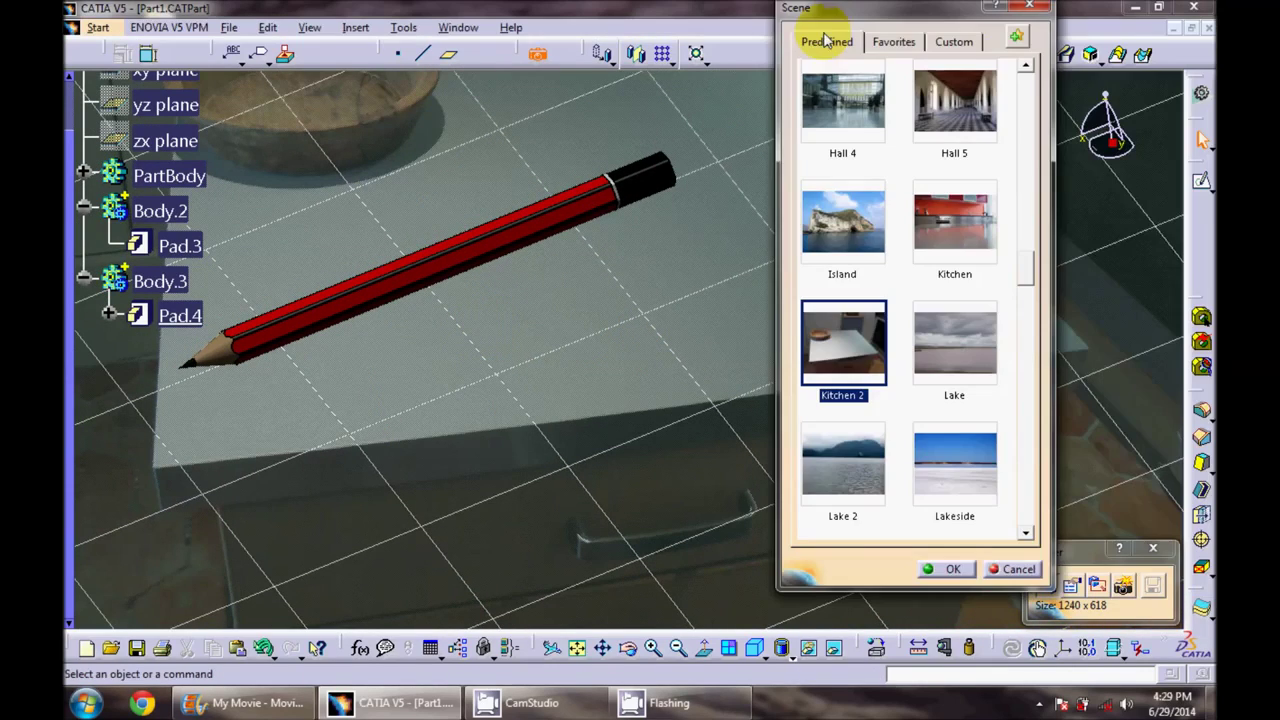
pyautogui.click(950, 569)
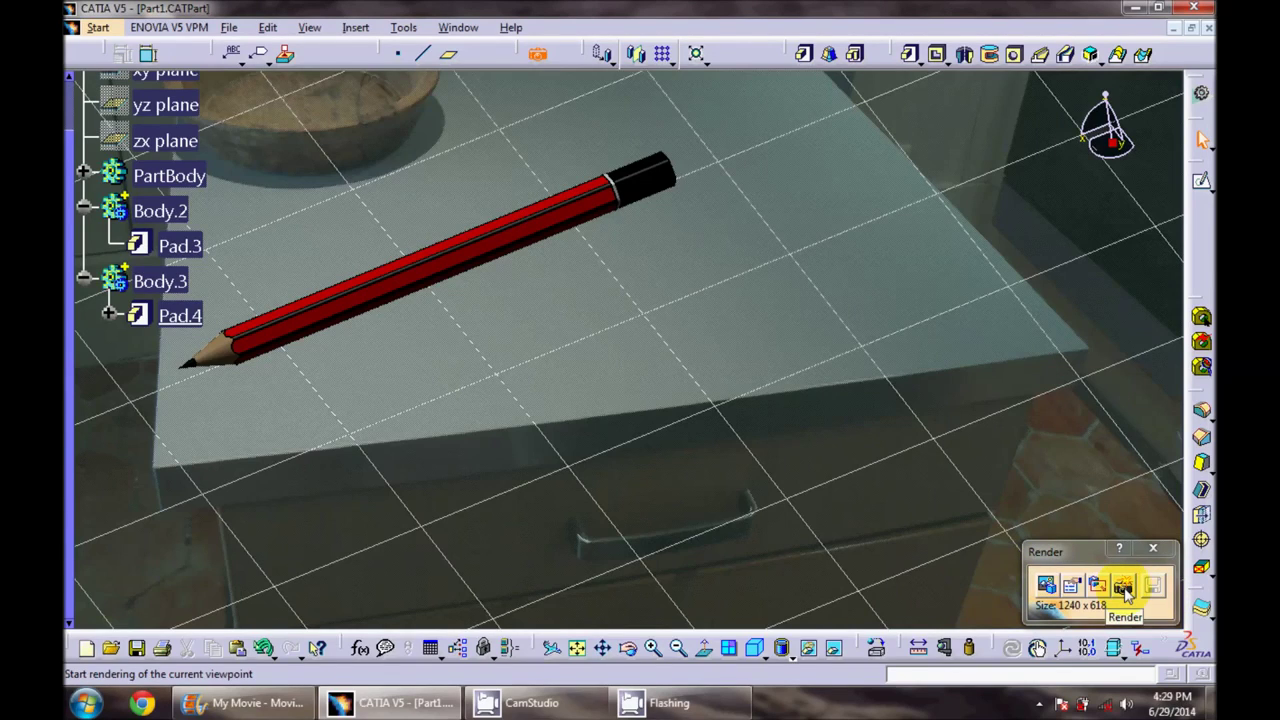
# - Render the pencil on the Kitchen 2 countertop and let the computation finish
pyautogui.click(1124, 588)
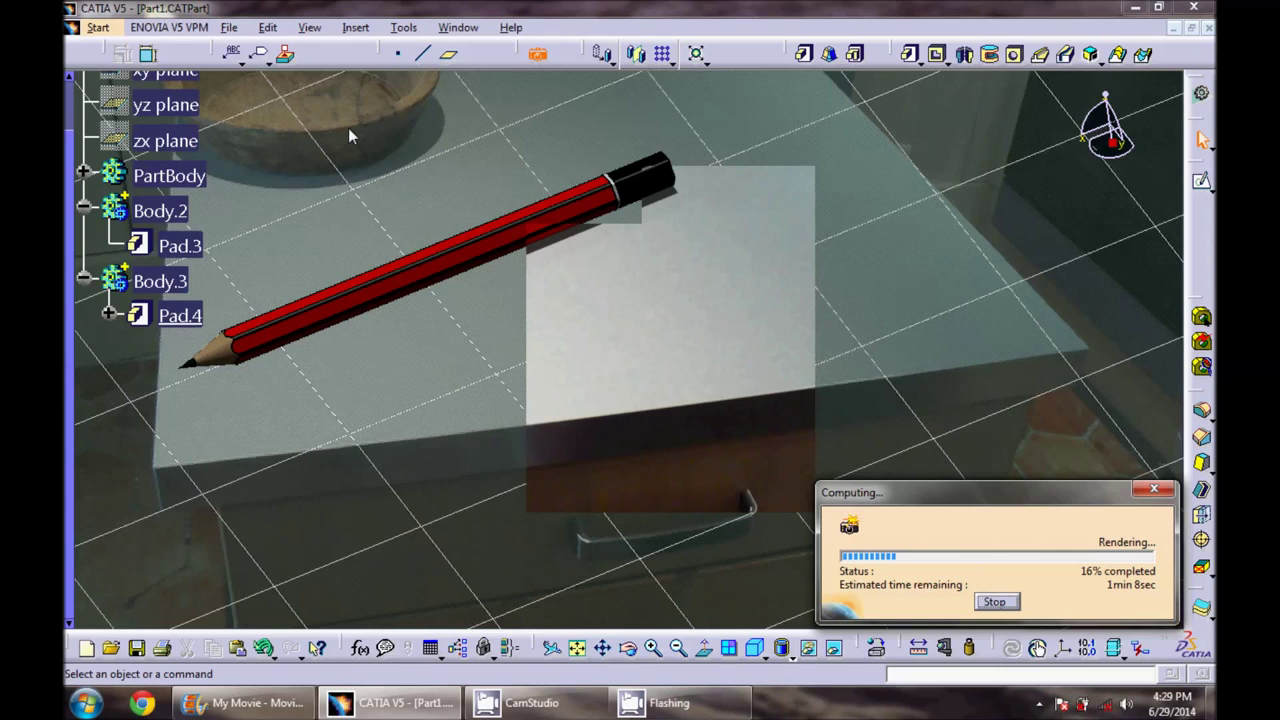
pyautogui.click(590, 712)
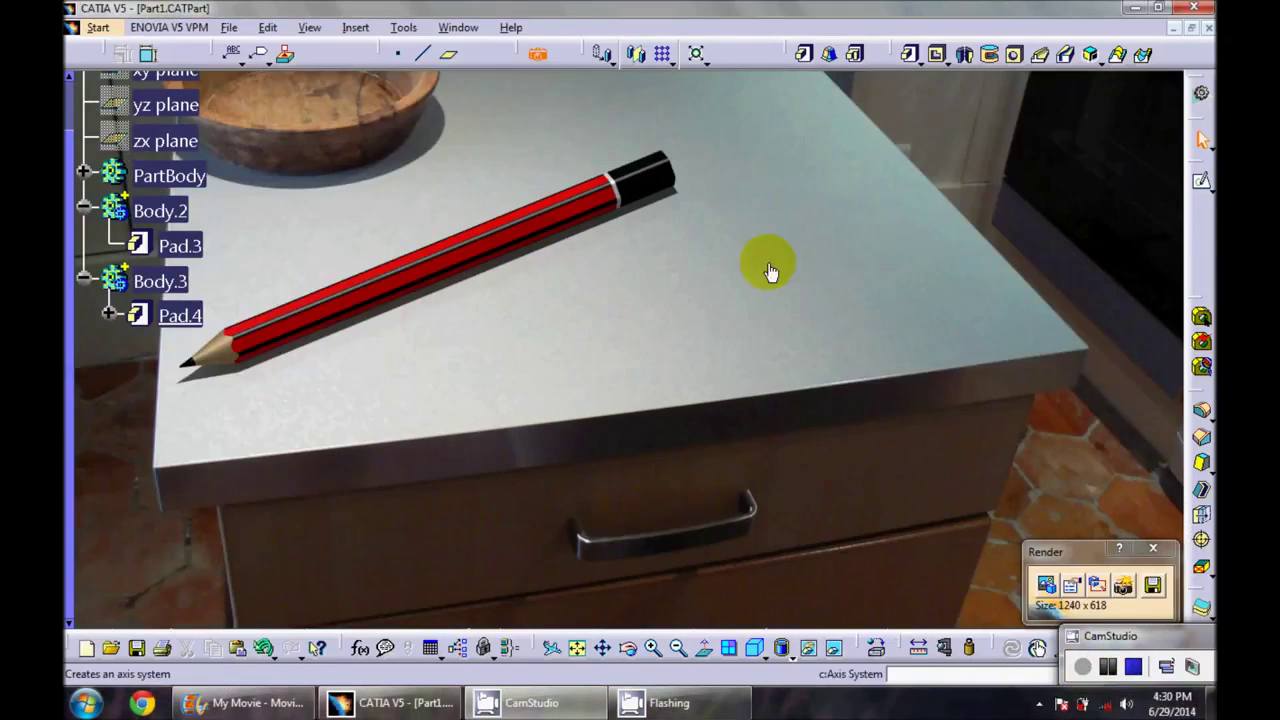
pyautogui.click(771, 272)
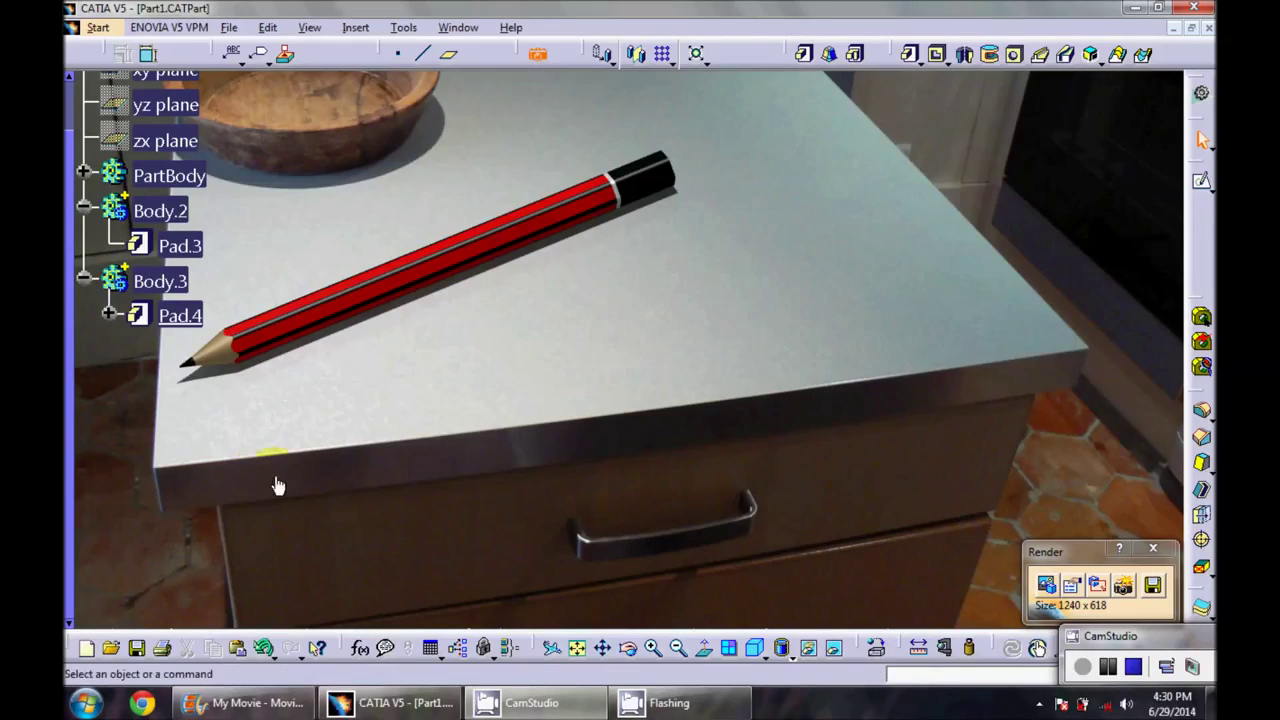
# - Save the rendered image to the Desktop as a JPEG High Quality file named hh
pyautogui.click(1153, 587)
pyautogui.click(768, 432)
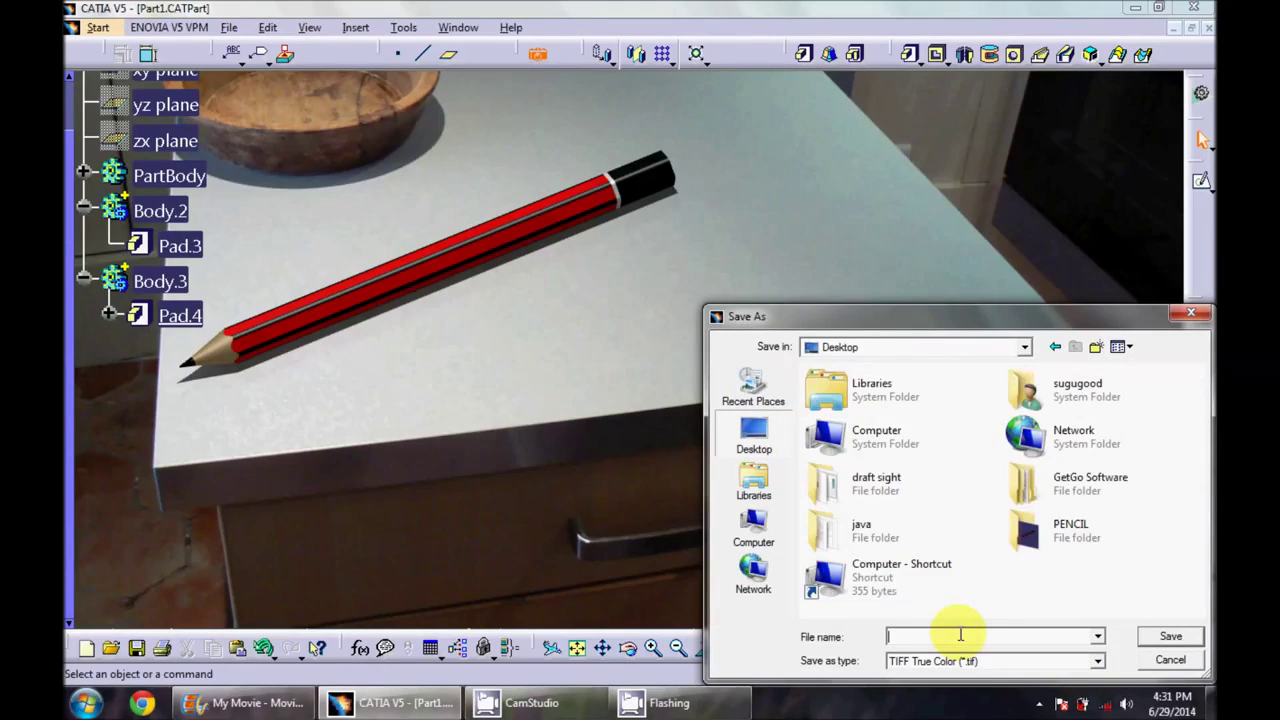
pyautogui.write('hh')
pyautogui.click(975, 661)
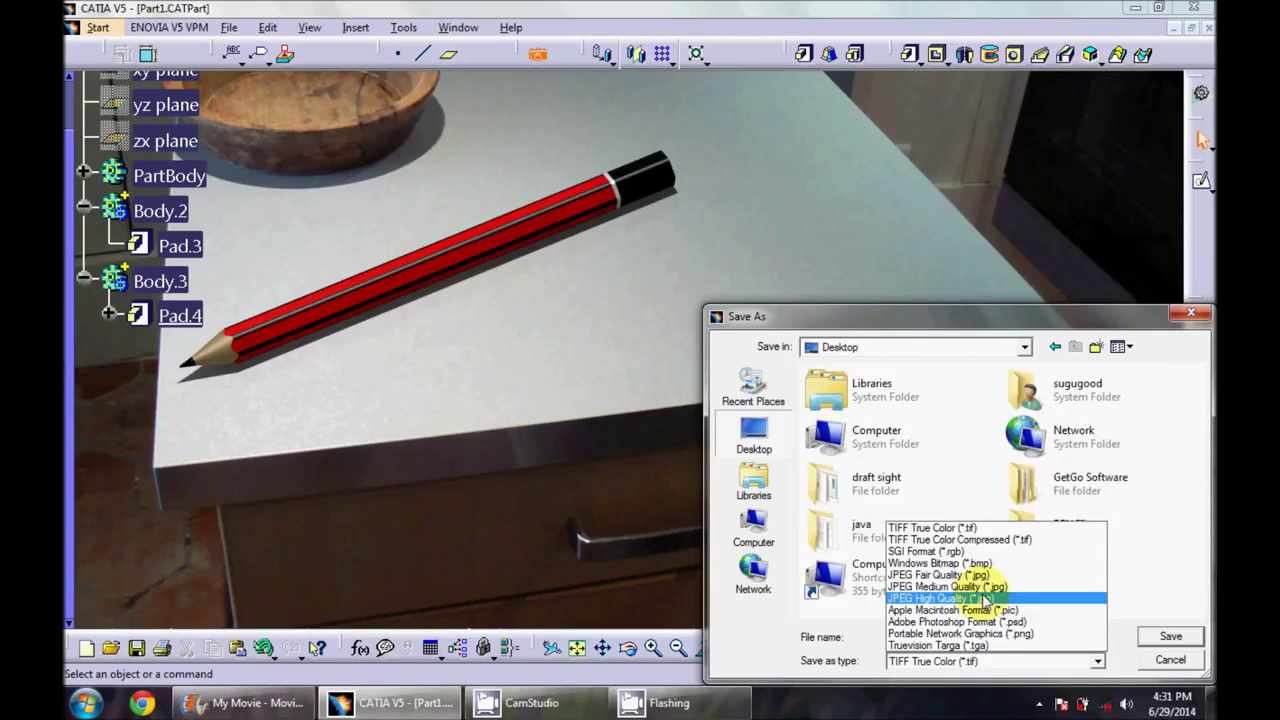
pyautogui.click(985, 598)
pyautogui.click(1170, 636)
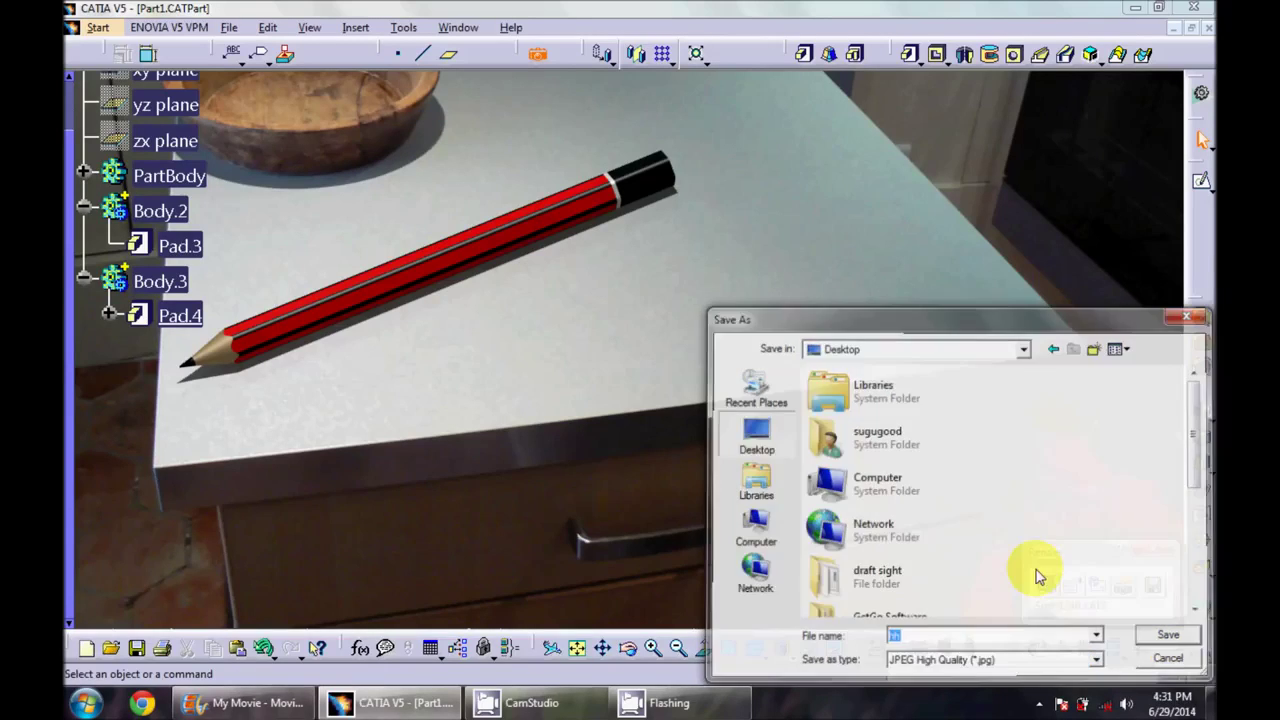
# - Open the saved hh image from the desktop in Windows Photo Viewer
pyautogui.click(390, 703)
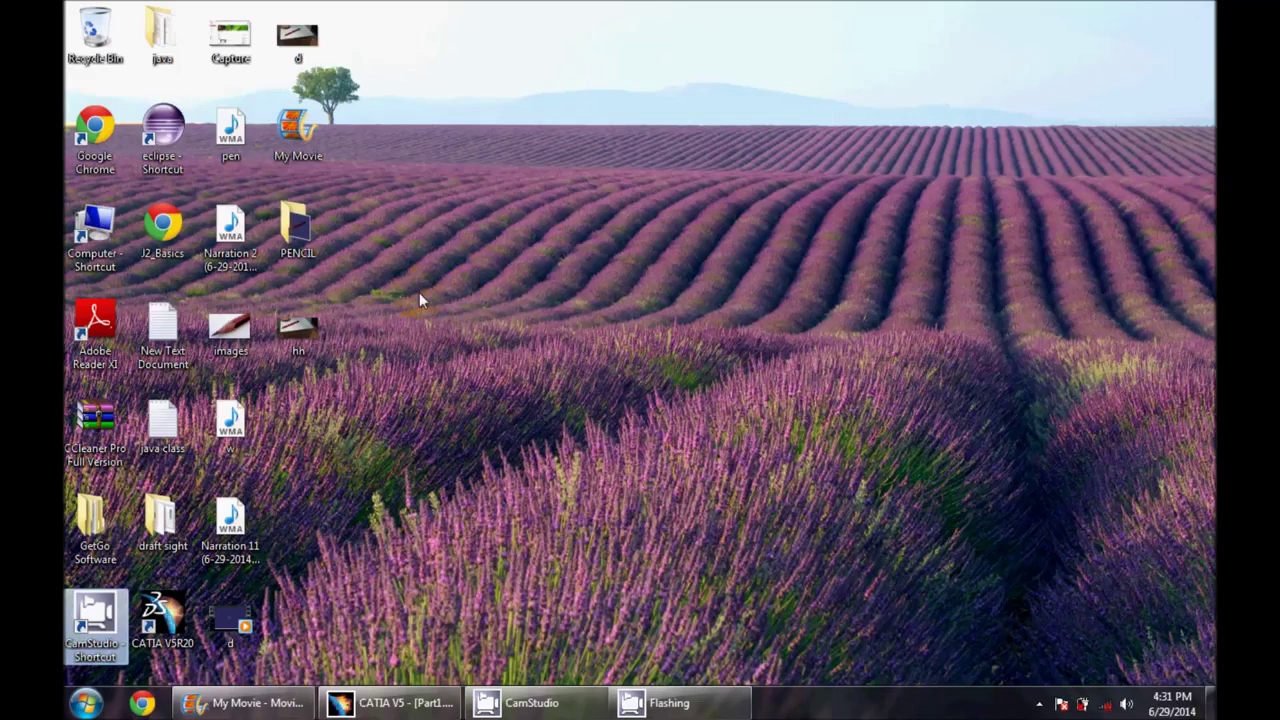
pyautogui.doubleClick(297, 328)
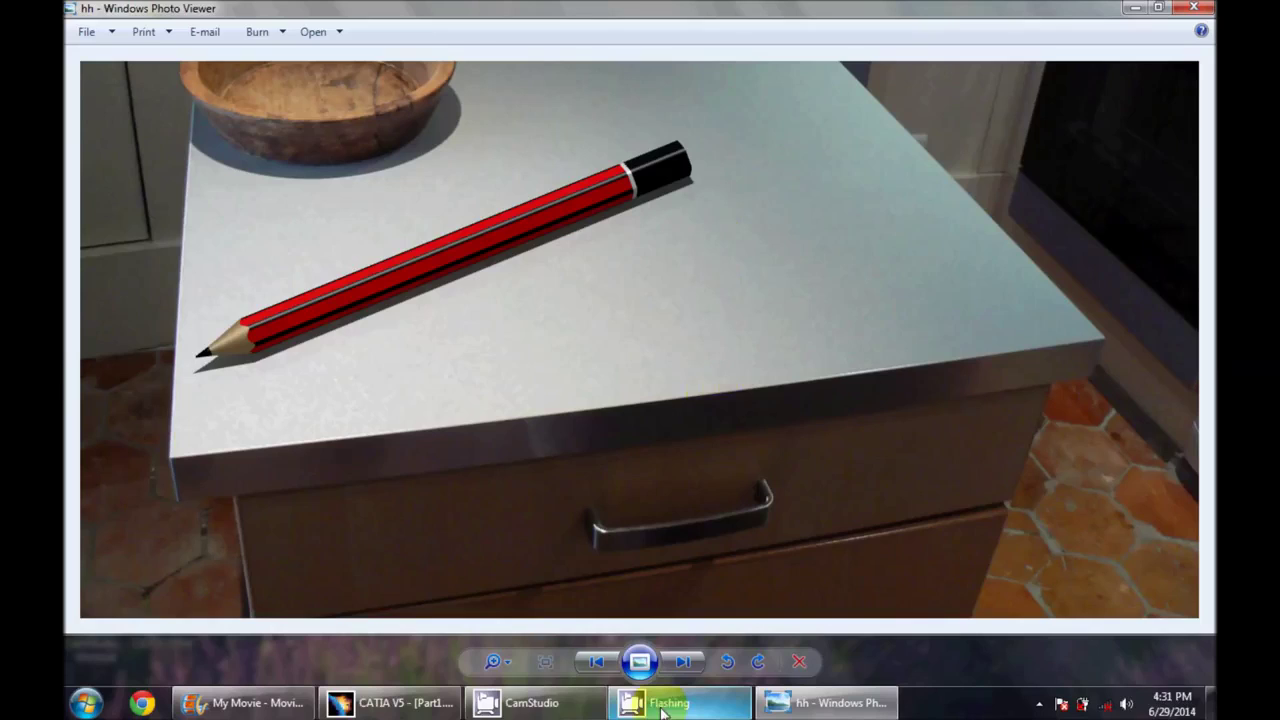
pyautogui.press('F9')
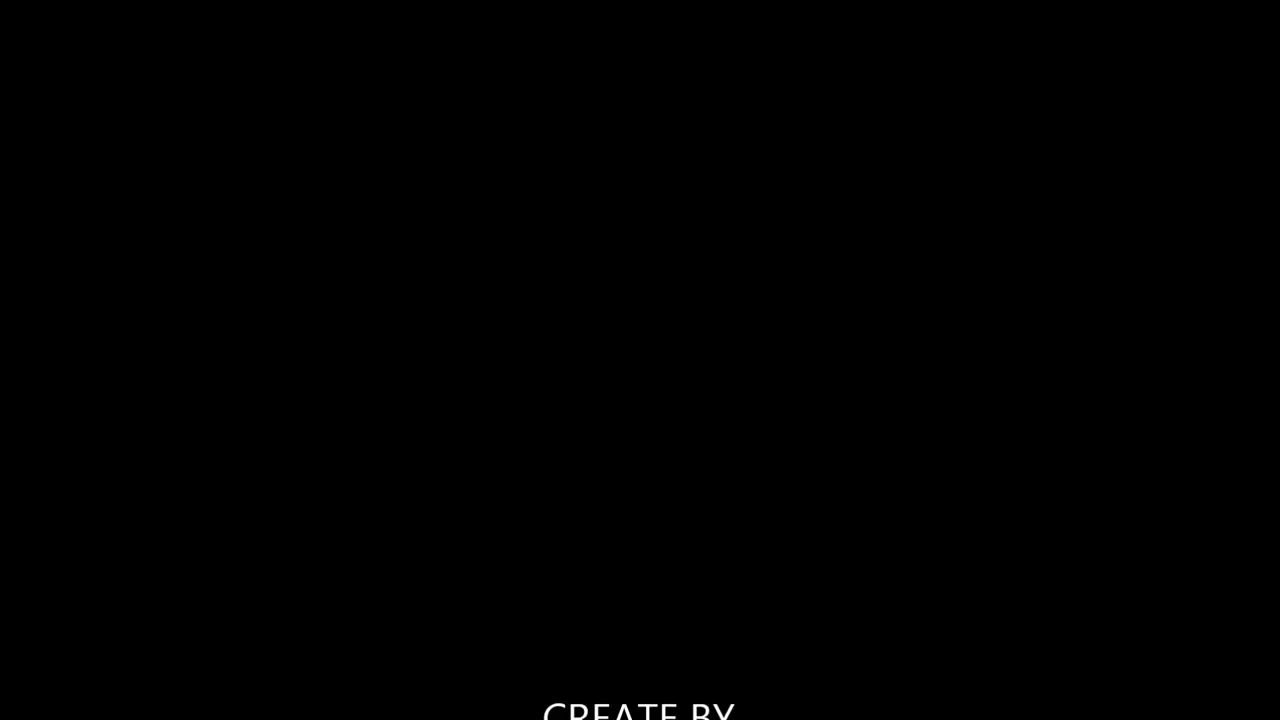